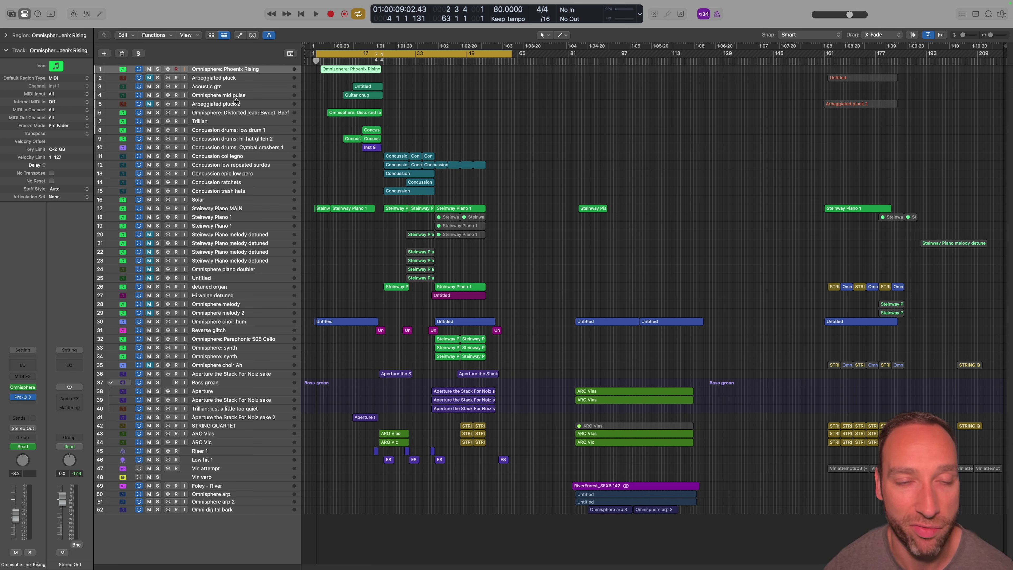
Show track automation and expand all automation lanes of the distorted lead track Sweet Beef
click(22, 387)
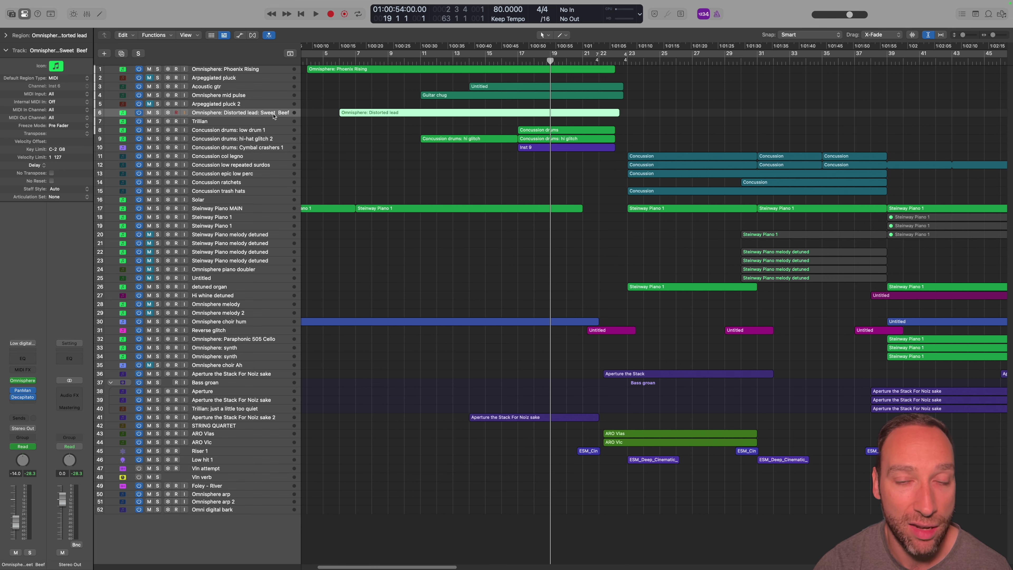
key(a)
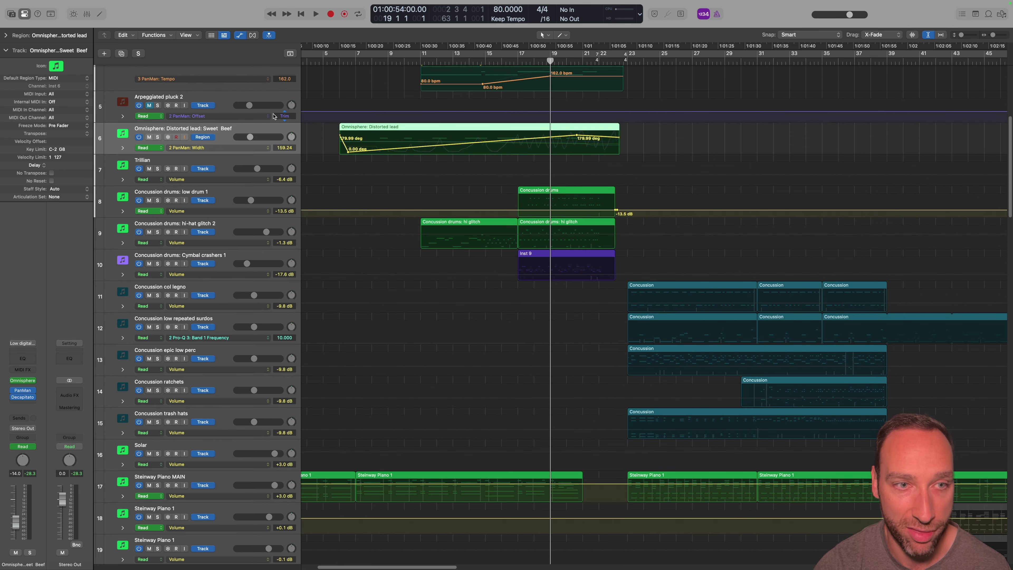
click(122, 148)
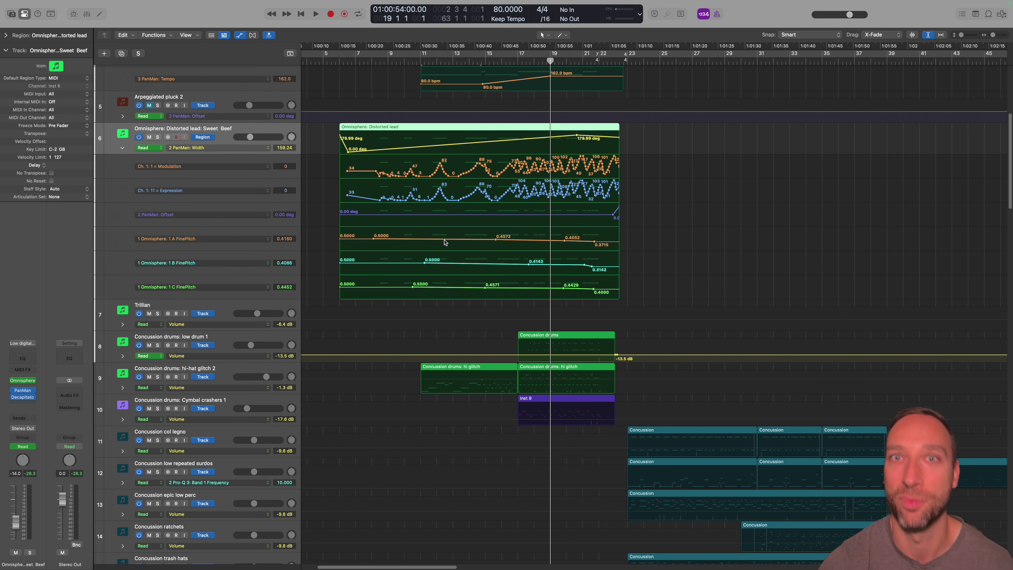
Open the distorted lead's Omnisphere instrument and check the host automation options of layer A's fine pitch and LFO depth
click(23, 380)
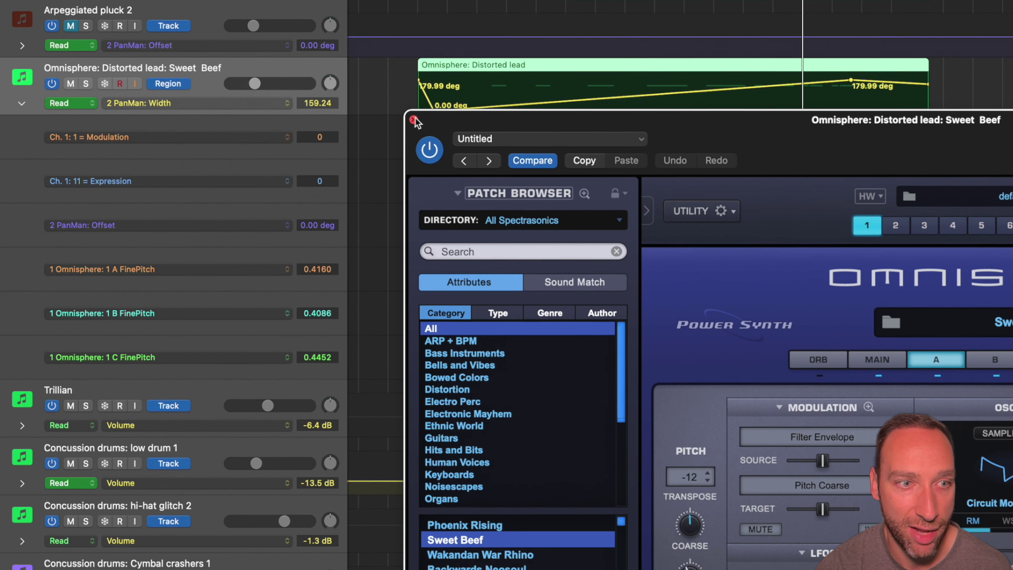
click(337, 156)
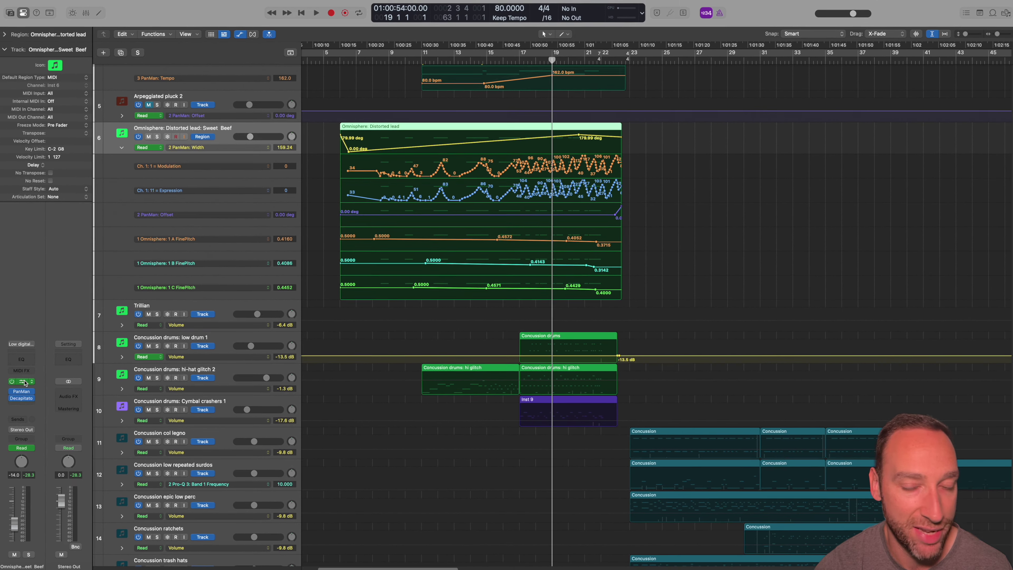
click(24, 382)
drag(632, 161, 602, 92)
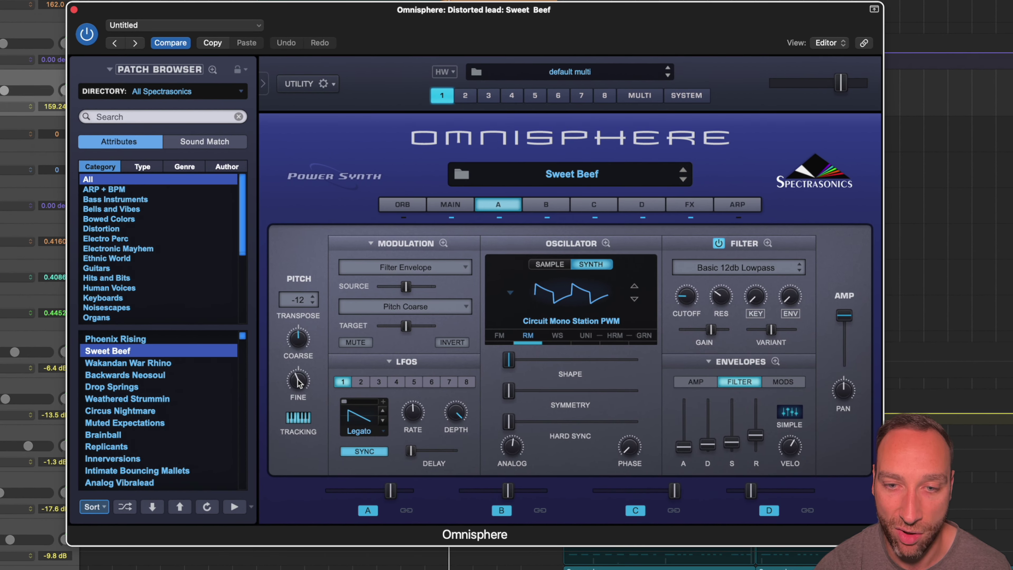
right_click(299, 382)
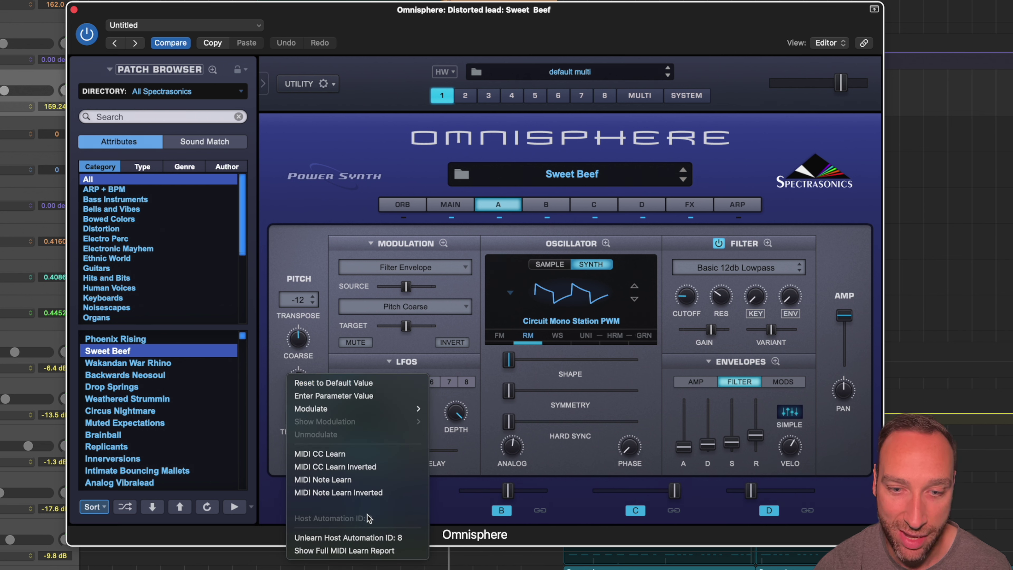
click(483, 411)
right_click(457, 412)
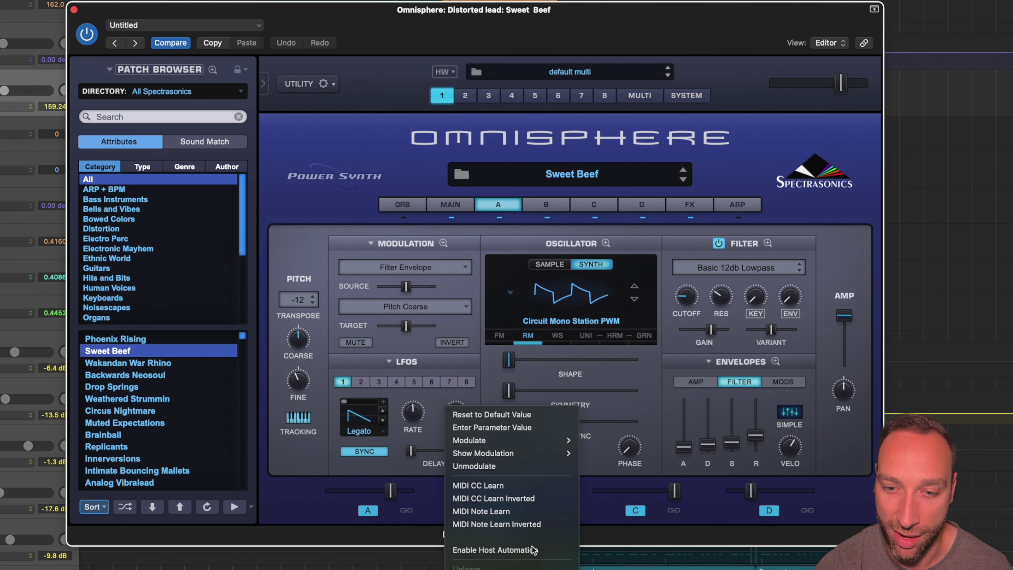
click(271, 205)
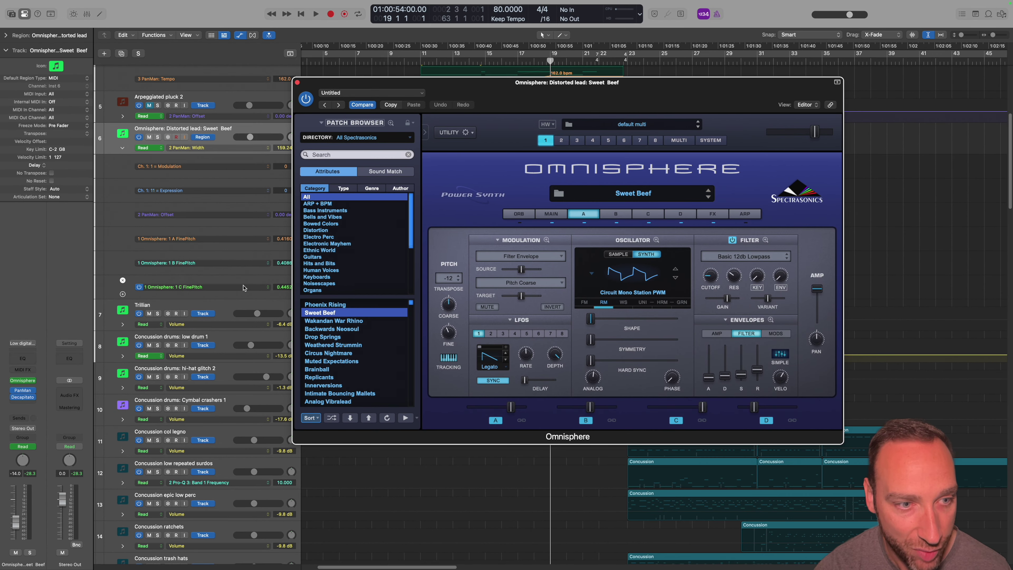
Compare layers A, B and C of the Sweet Beef patch with the FinePitch automation lanes and close Omnisphere
click(618, 214)
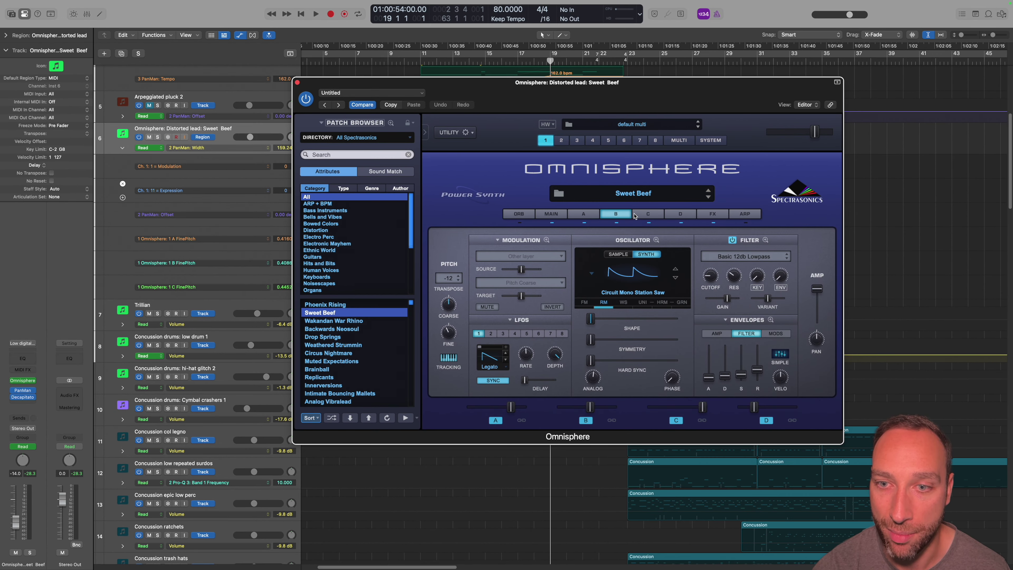
click(644, 214)
drag(453, 84, 436, 312)
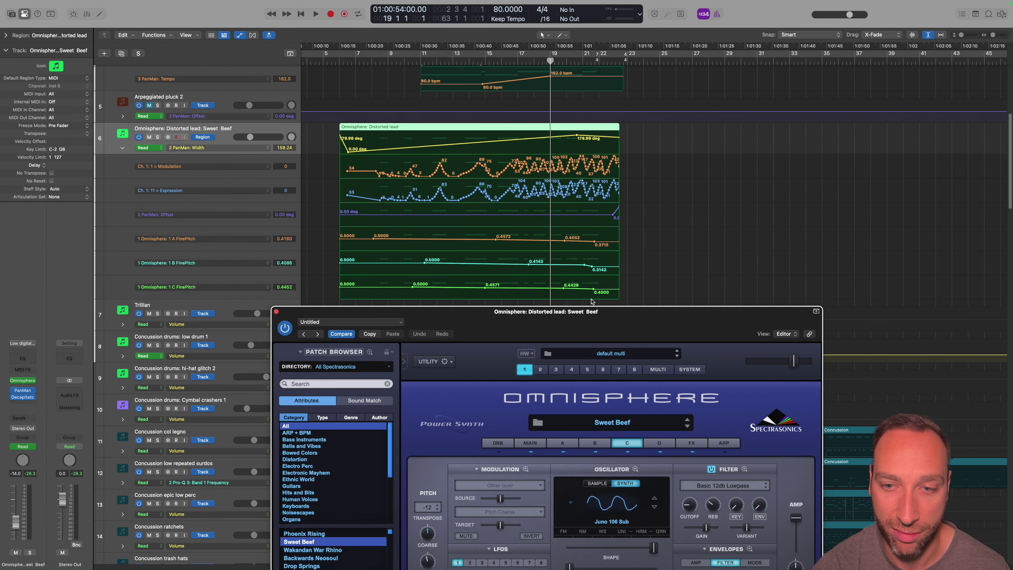
drag(609, 318, 591, 213)
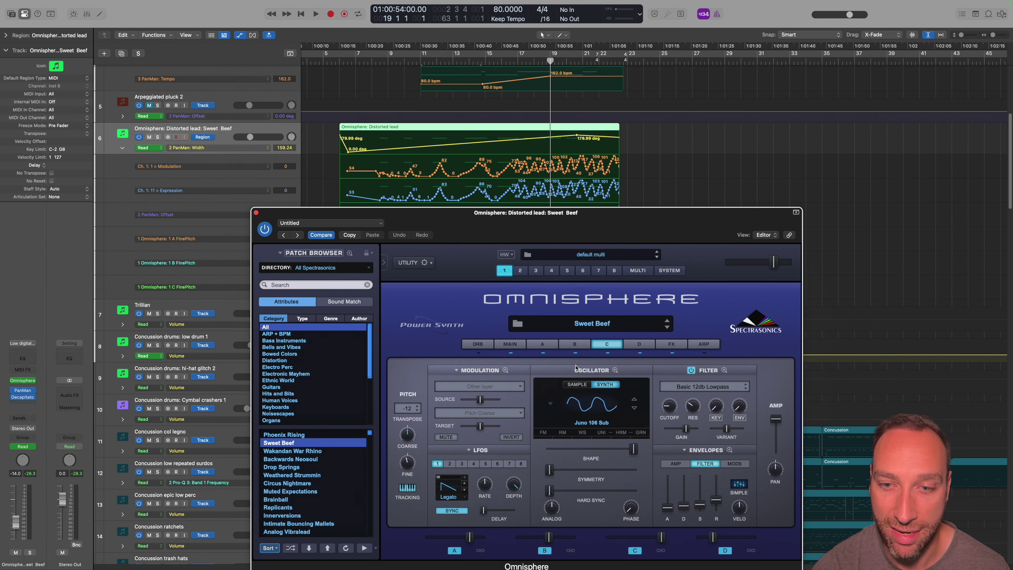
click(575, 344)
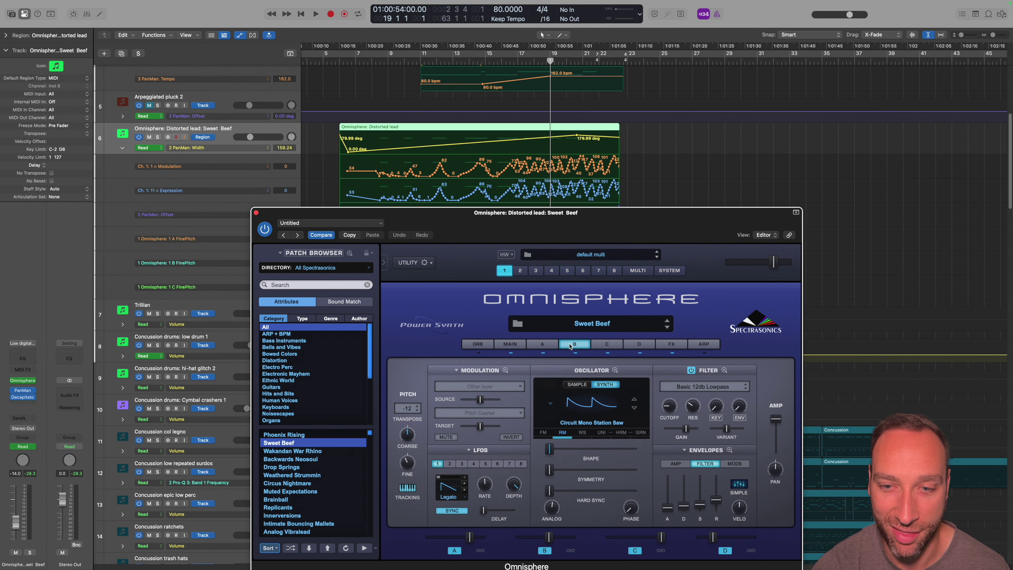
click(542, 343)
click(256, 213)
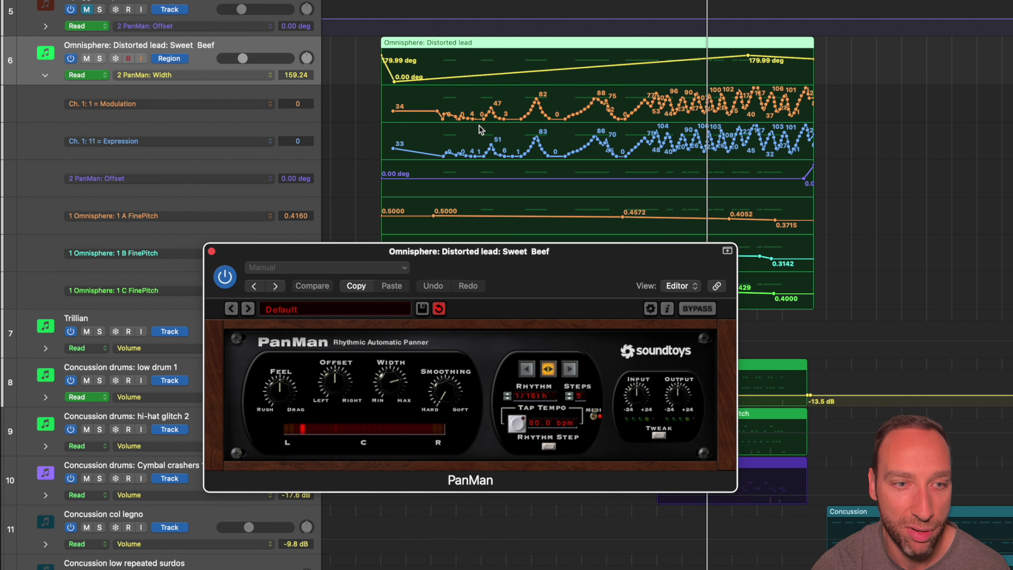
Place the PanMan window below the distorted lead's automation lanes and scrub through the region, rewinding to near its beginning
drag(463, 256, 579, 327)
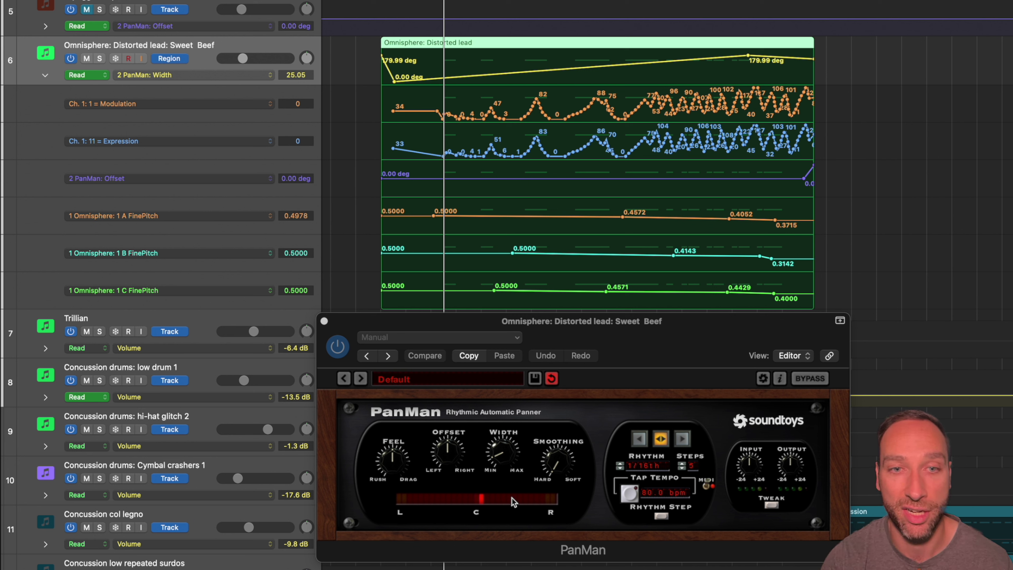
drag(531, 1, 732, 1)
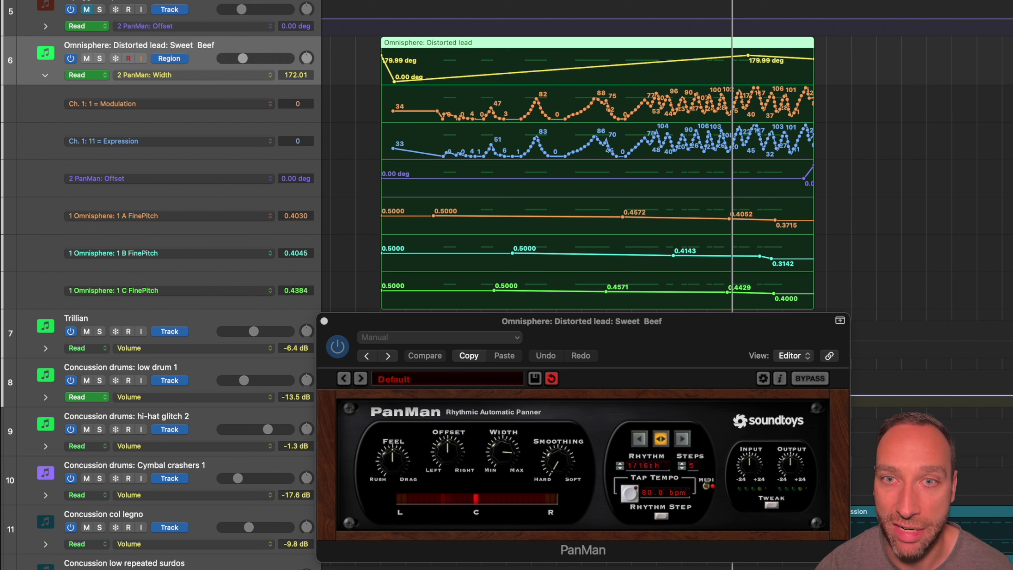
key(comma)
key(comma)
key(comma)
key(comma)
key(comma)
key(comma)
key(comma)
key(comma)
key(comma)
key(comma)
key(comma)
key(comma)
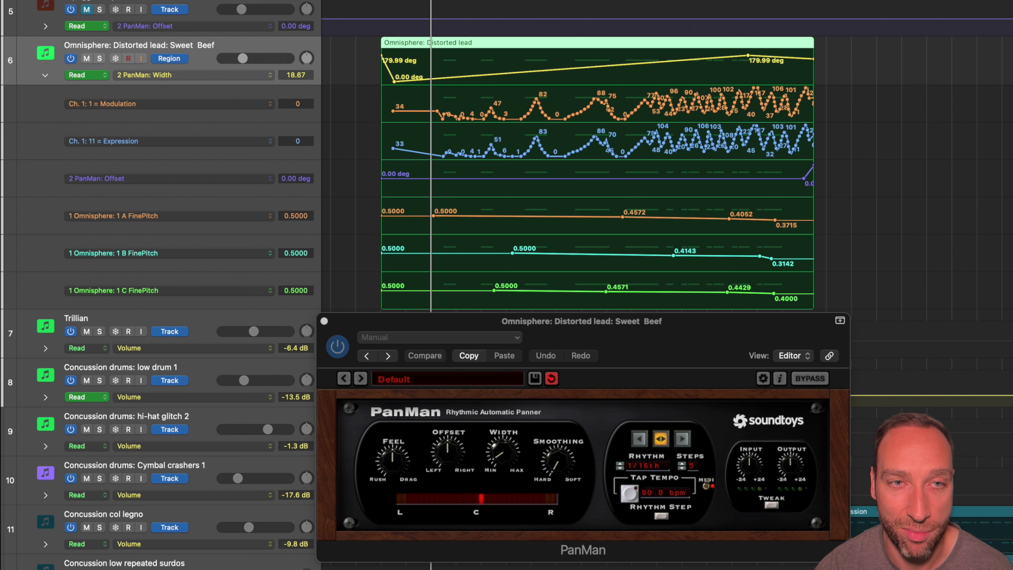
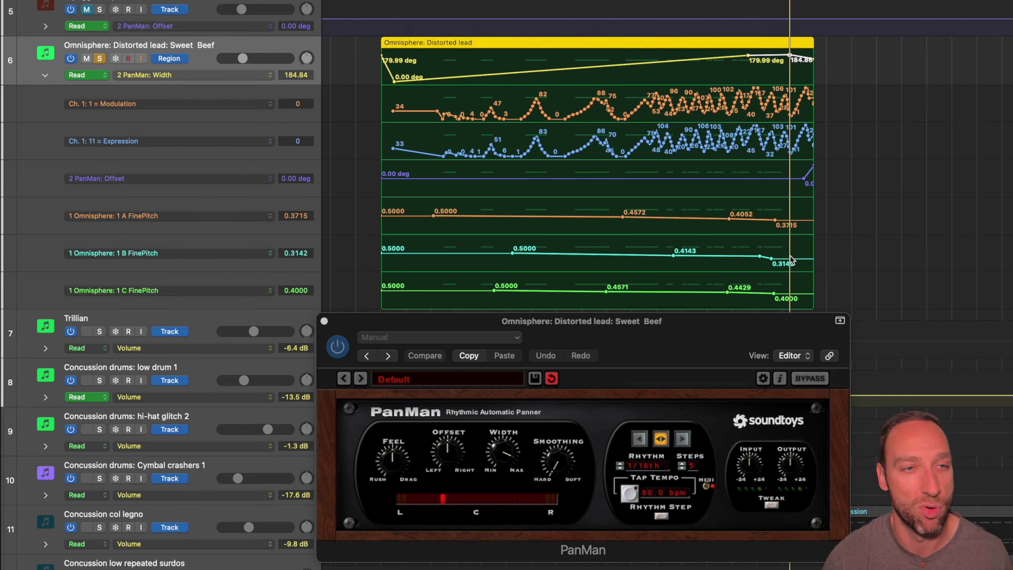
Unsolo the distorted lead track and hide its automation lanes
click(100, 60)
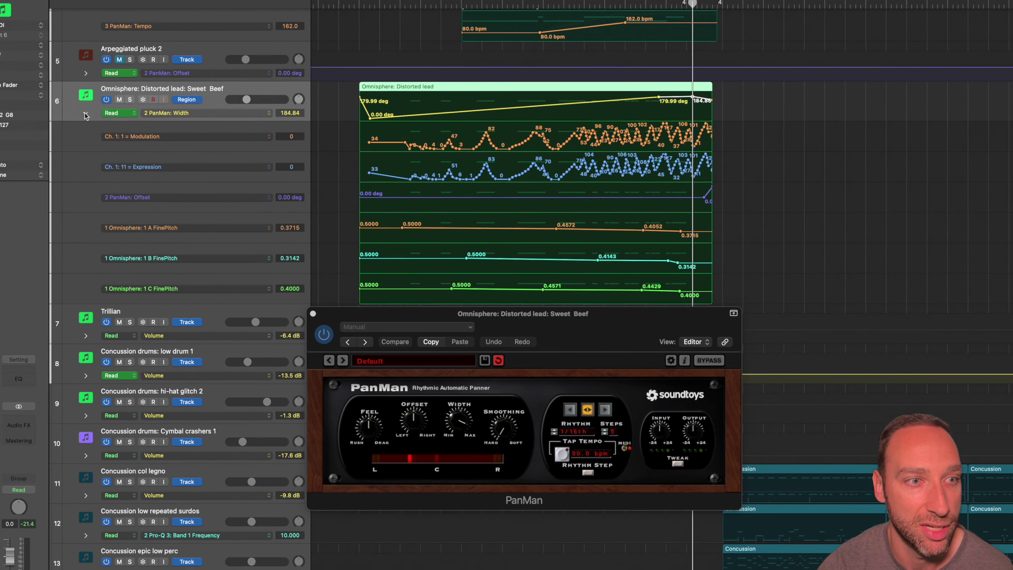
click(45, 75)
key(a)
Solo all Concussion tracks together, from low drum 1 through trash hats
click(230, 133)
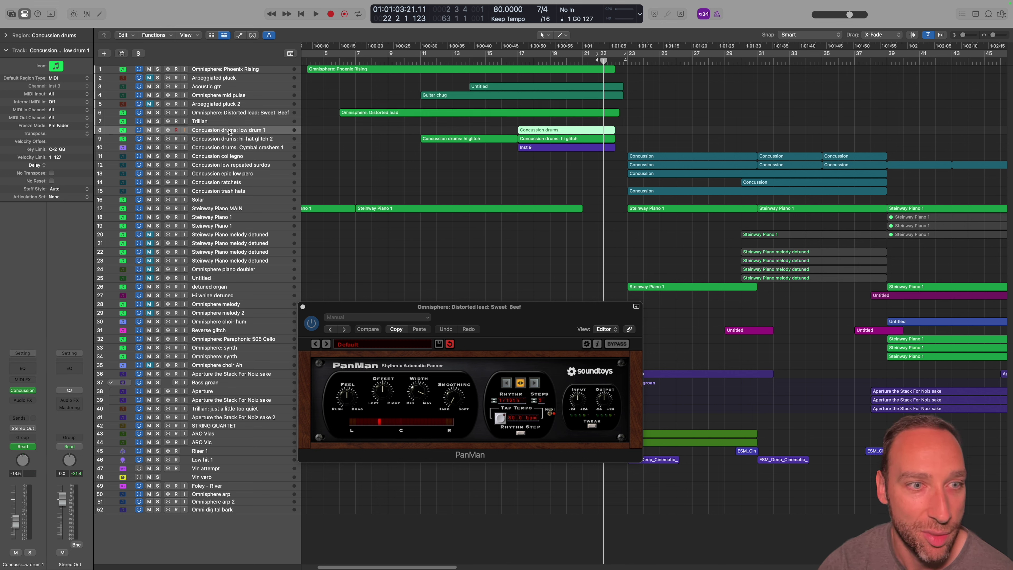
shift+click(235, 193)
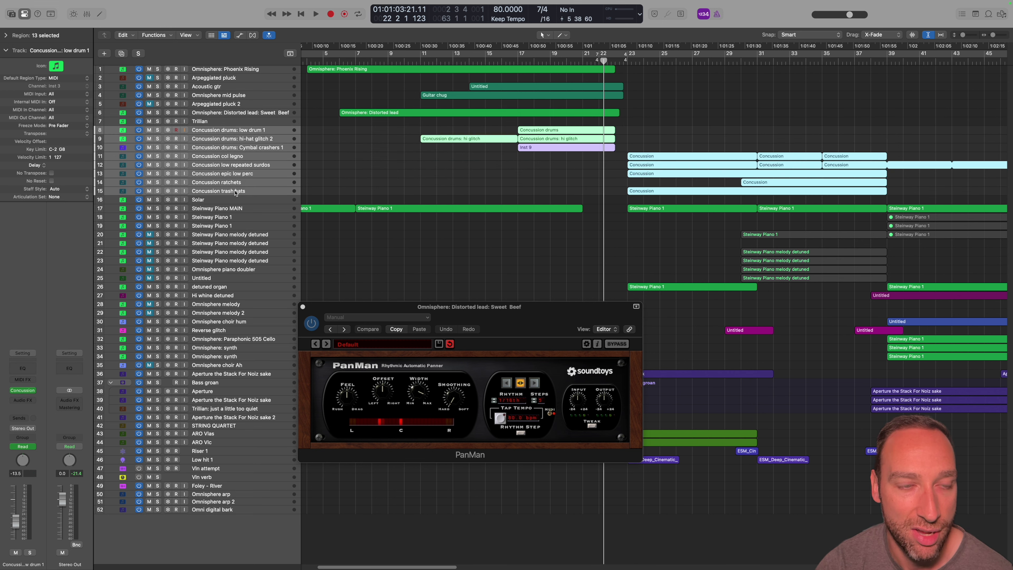
click(158, 131)
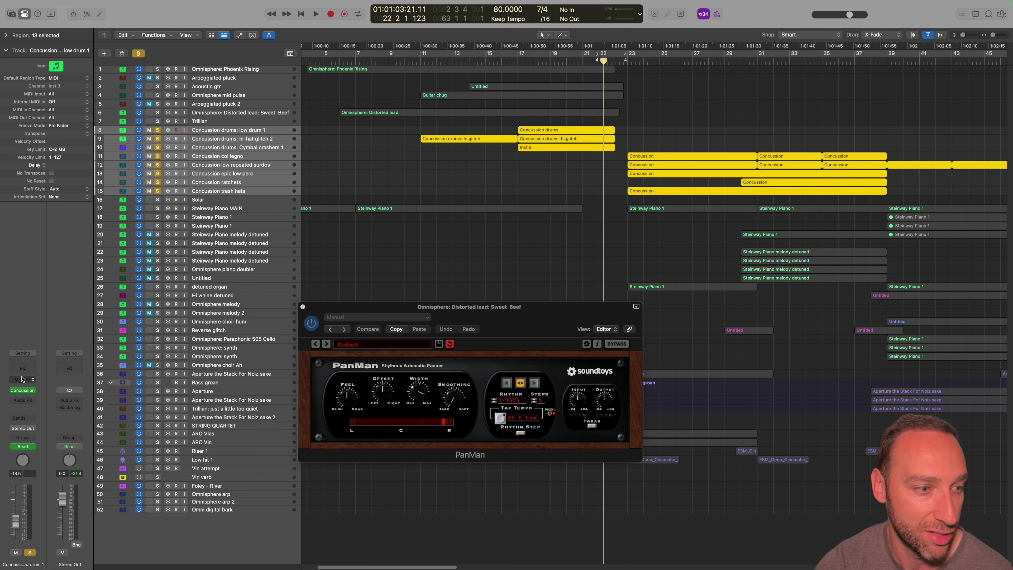
Open the Concussion Drums instrument of low drum 1, move it clear of the drum regions and play from bar 11
click(24, 390)
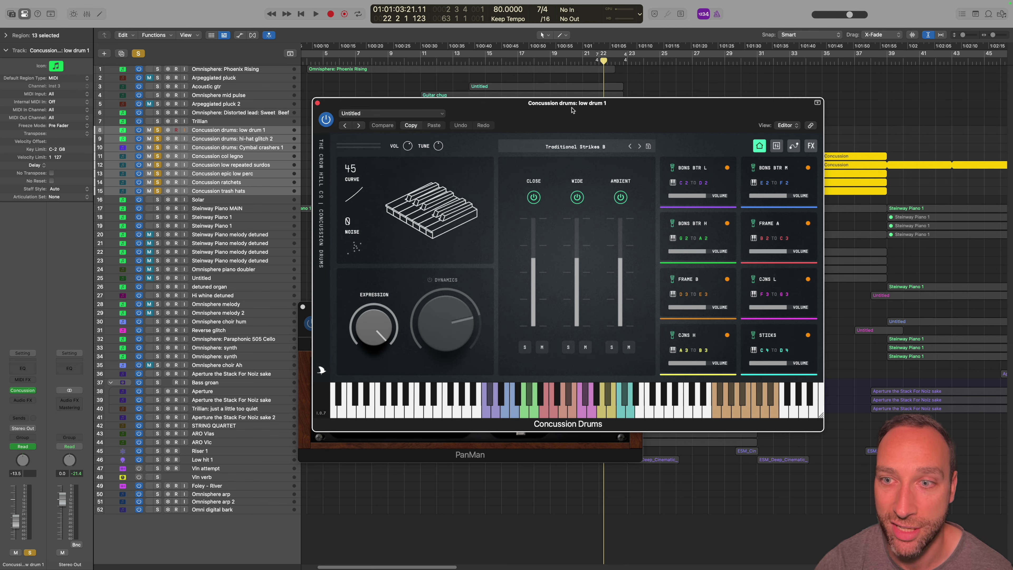
drag(572, 110, 420, 216)
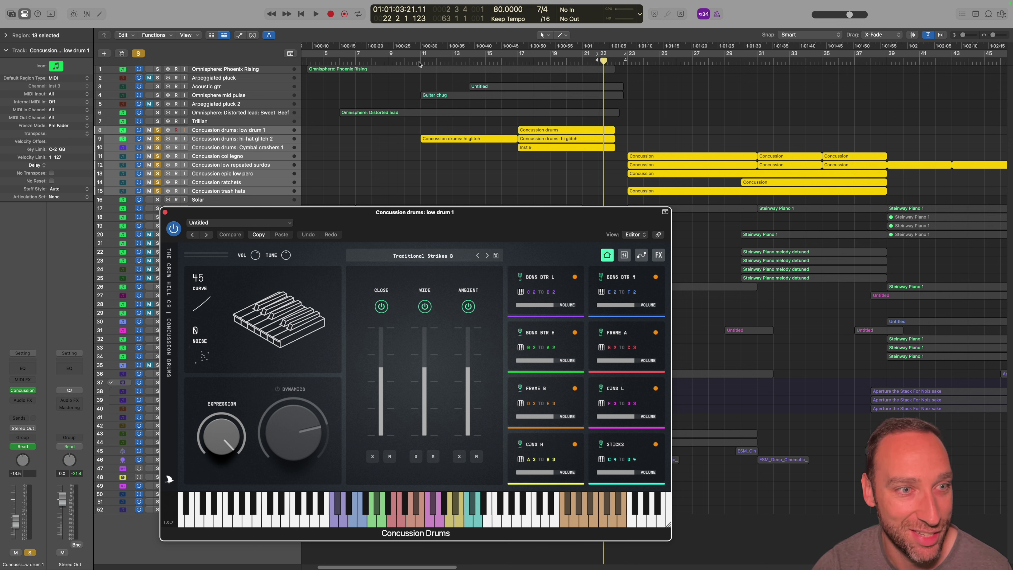
double_click(419, 63)
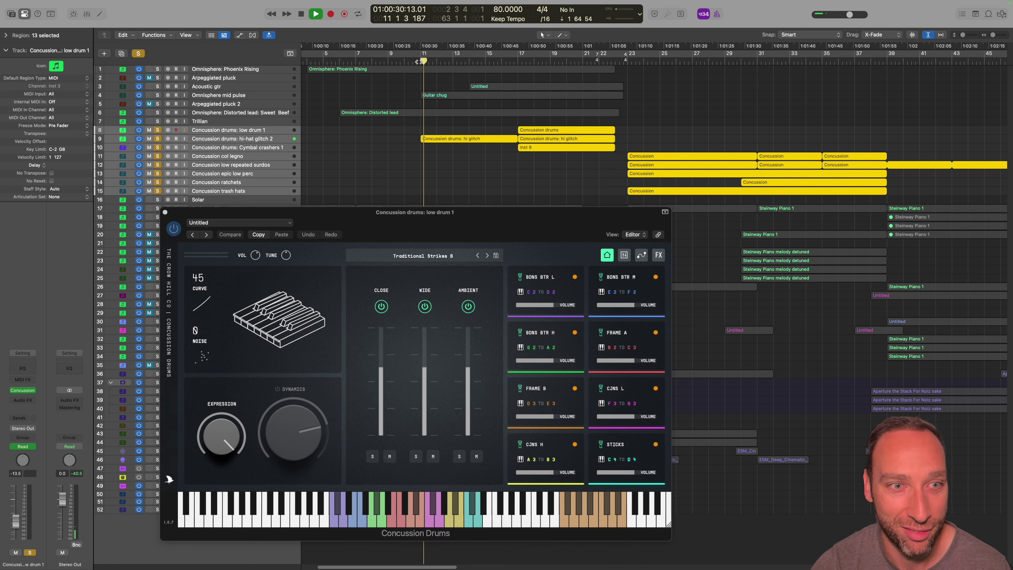
Open hi-hat glitch 2's Tremolator, both PanMan and Decapitator effects and arrange their windows so all four can be examined
click(281, 138)
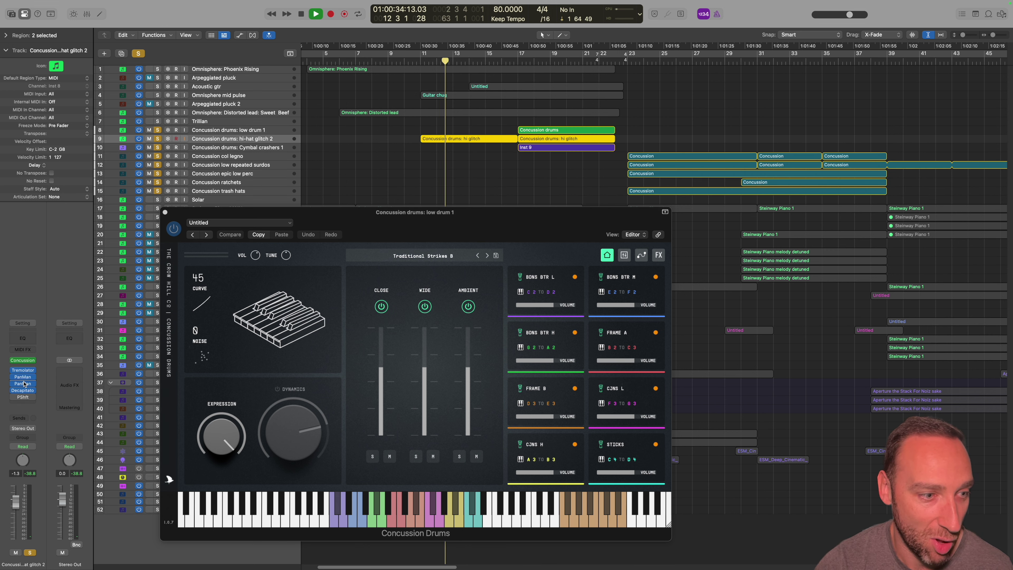
click(24, 373)
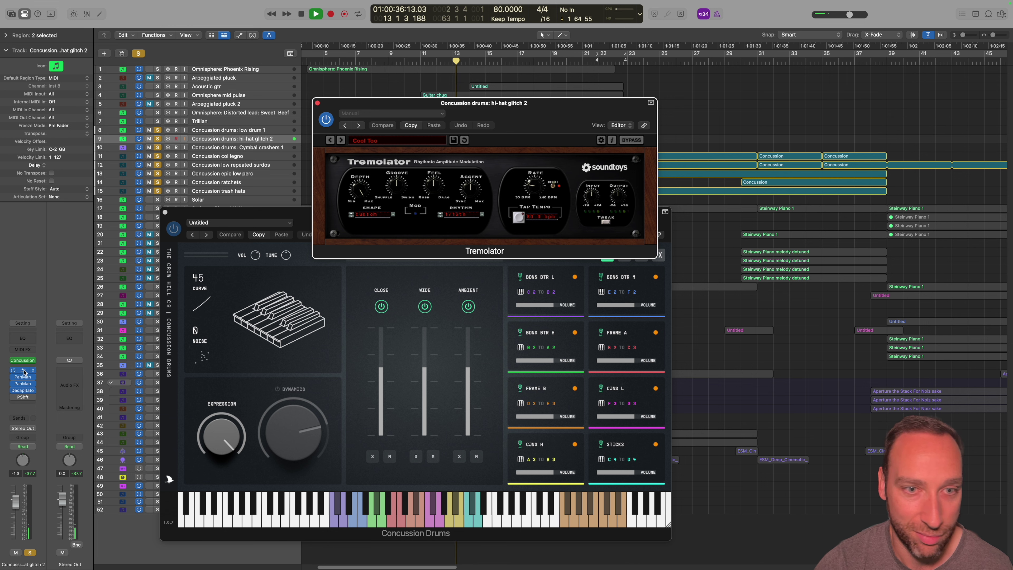
click(23, 377)
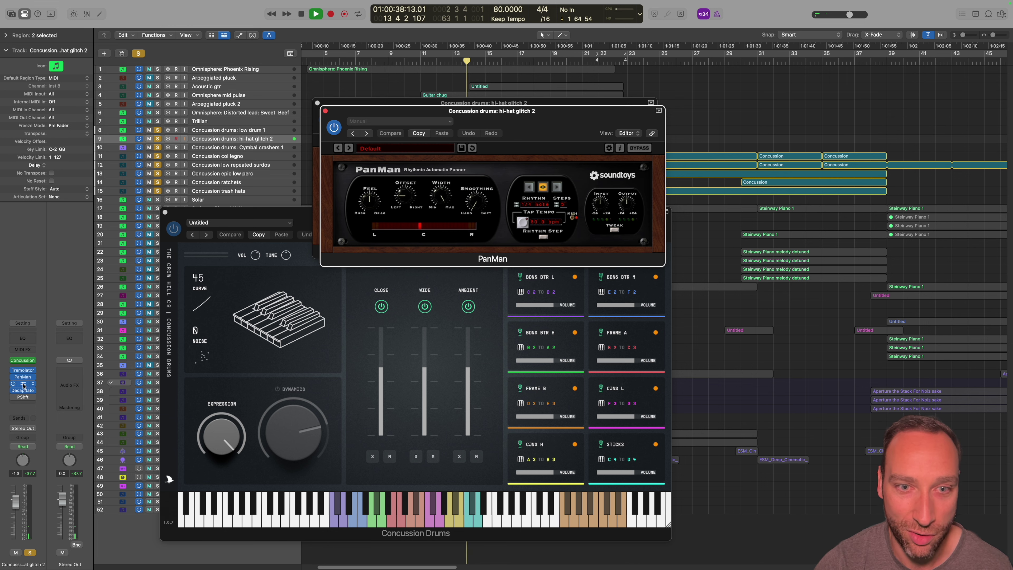
click(23, 384)
drag(514, 126, 510, 284)
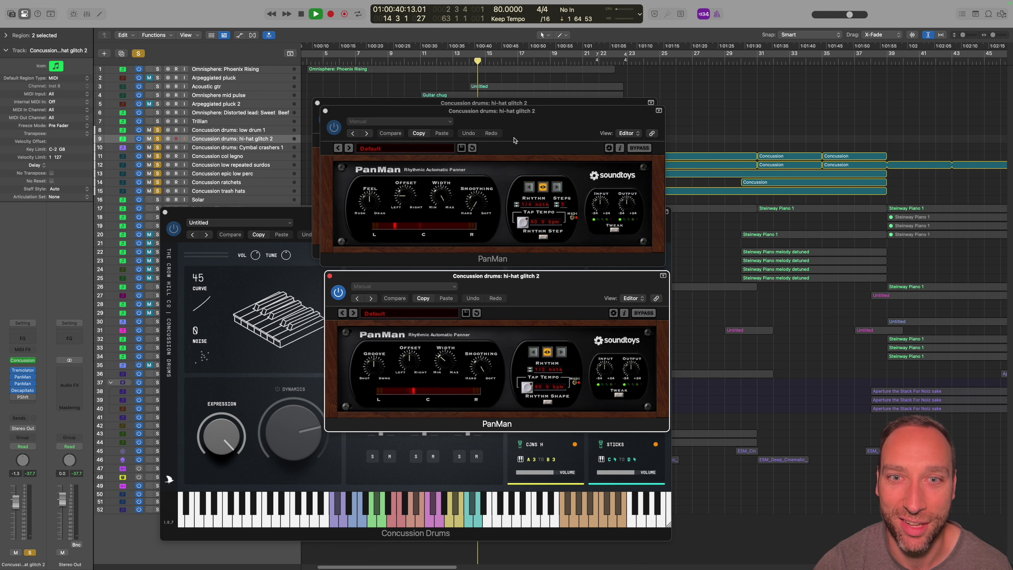
drag(415, 120, 775, 119)
drag(563, 111, 441, 105)
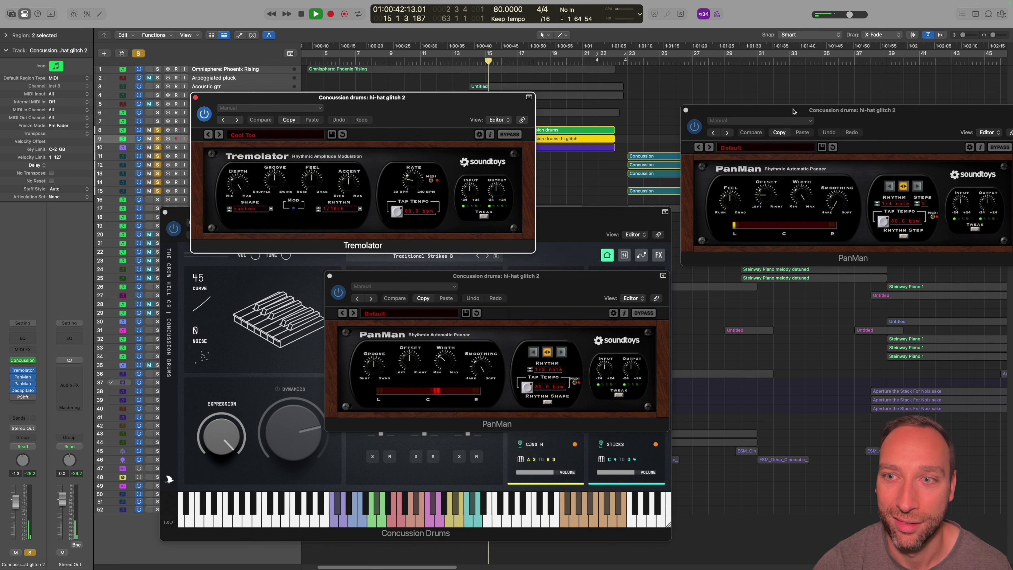
drag(787, 113, 648, 98)
drag(528, 280, 438, 267)
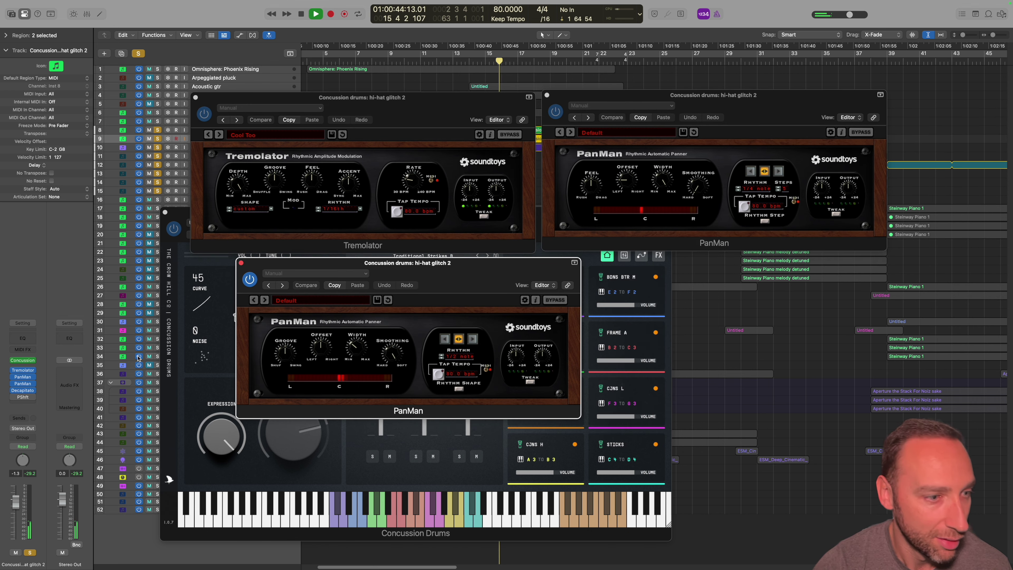
click(23, 390)
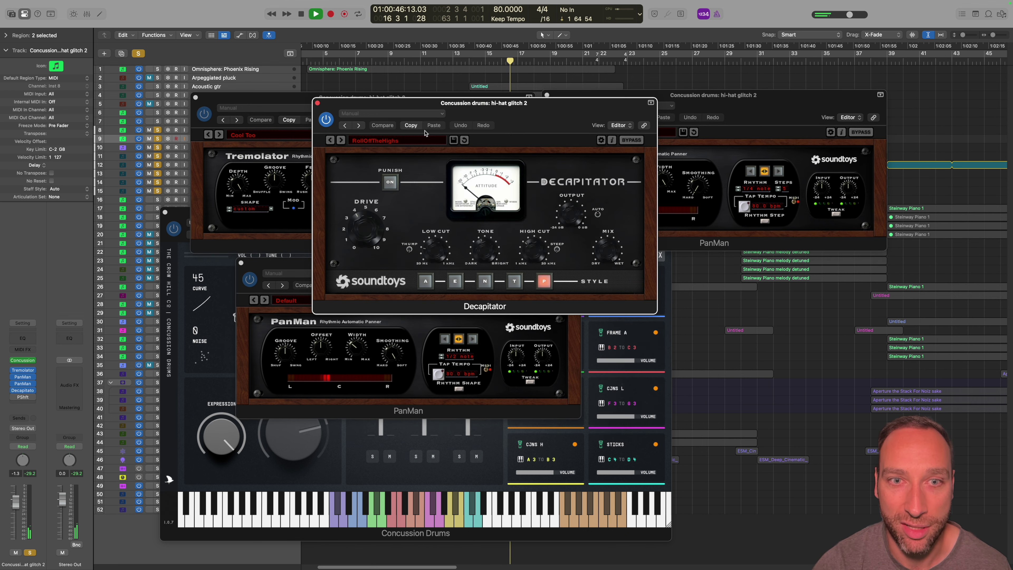
drag(420, 105, 687, 266)
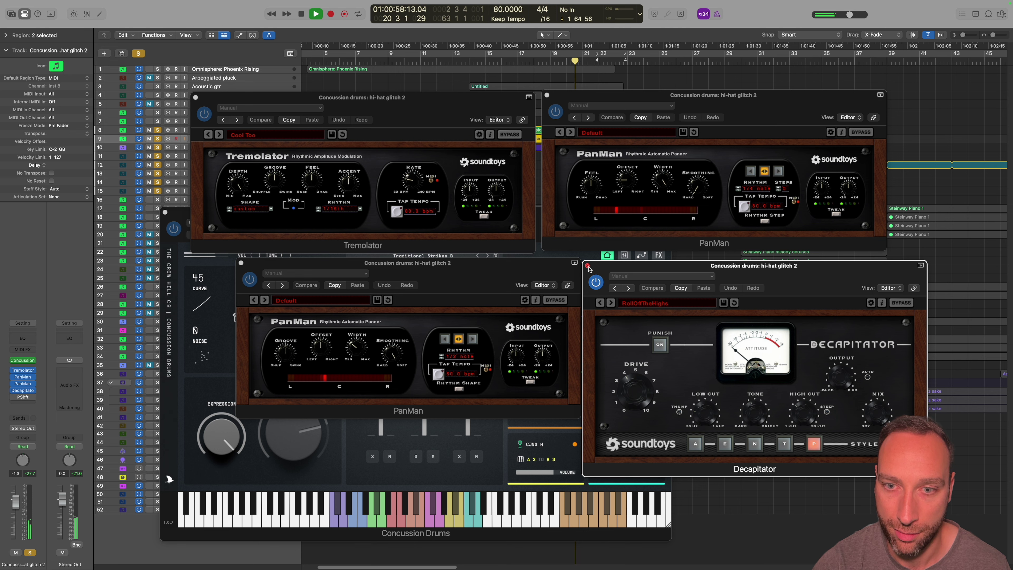
Close the four effect windows of hi-hat glitch 2 and stop playback
click(588, 266)
click(547, 95)
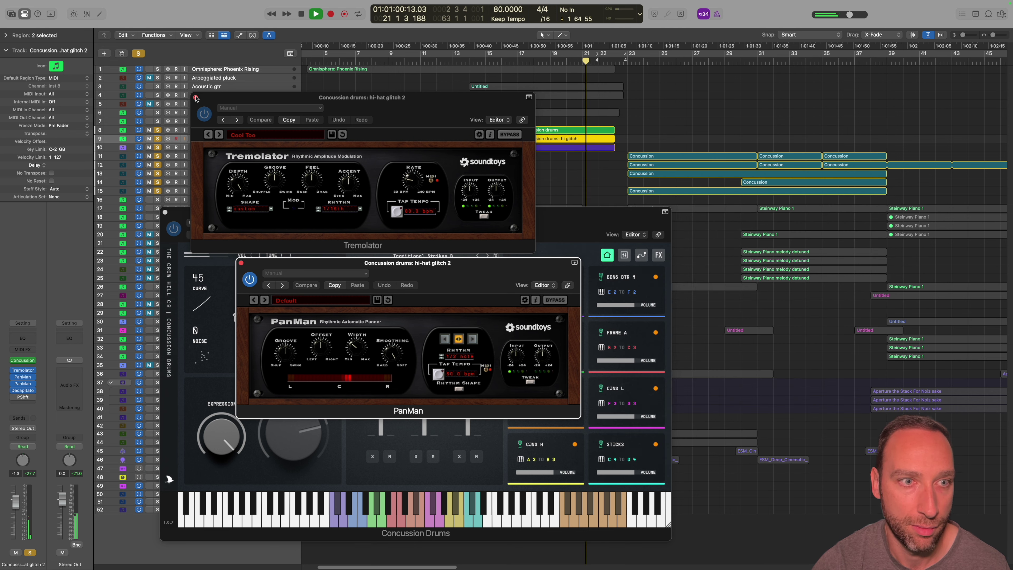
click(196, 97)
click(241, 263)
key(space)
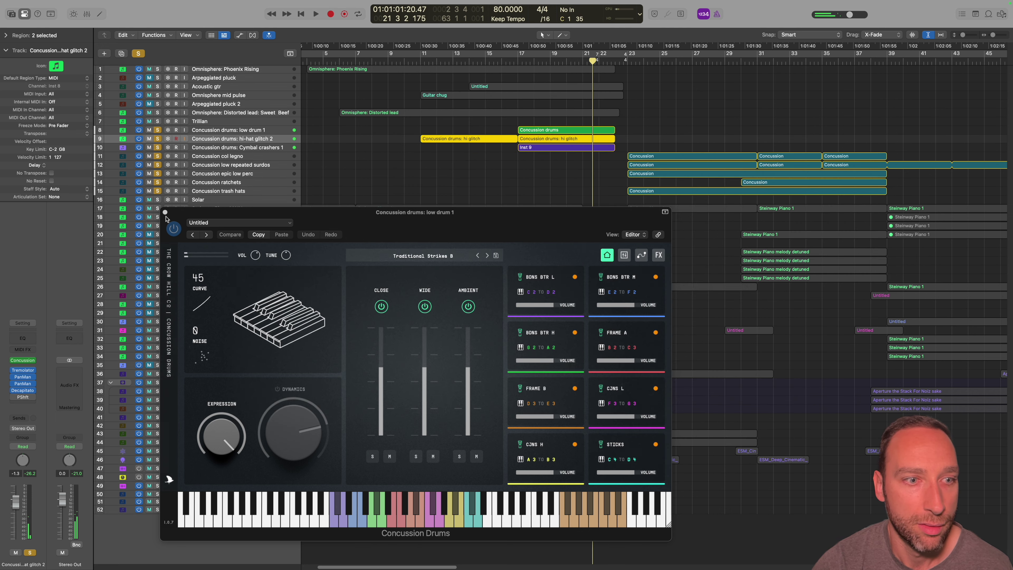
Reopen low drum 1's Concussion Drums instrument, audition one of its low keys and close the window
click(165, 212)
click(257, 133)
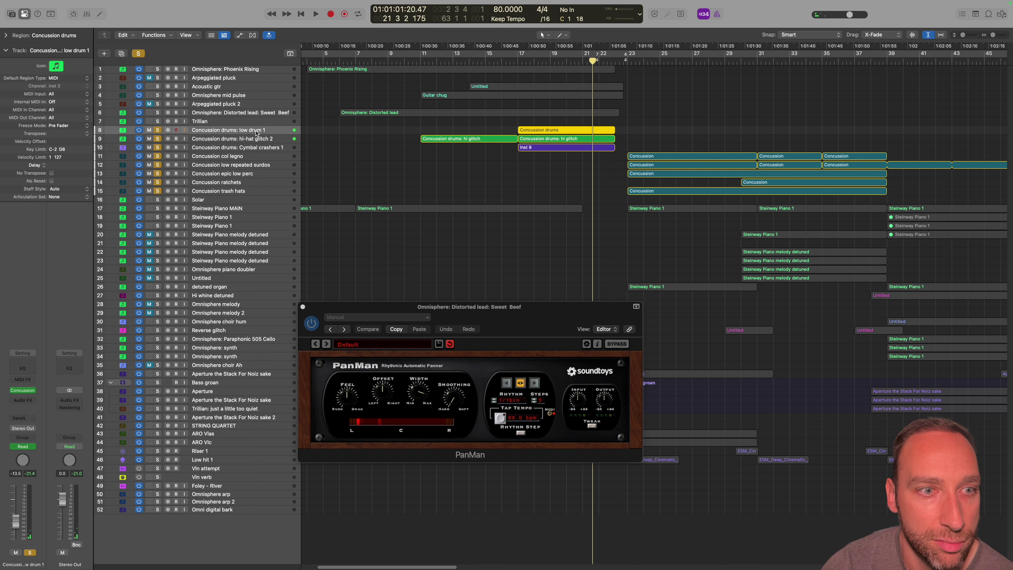
click(23, 391)
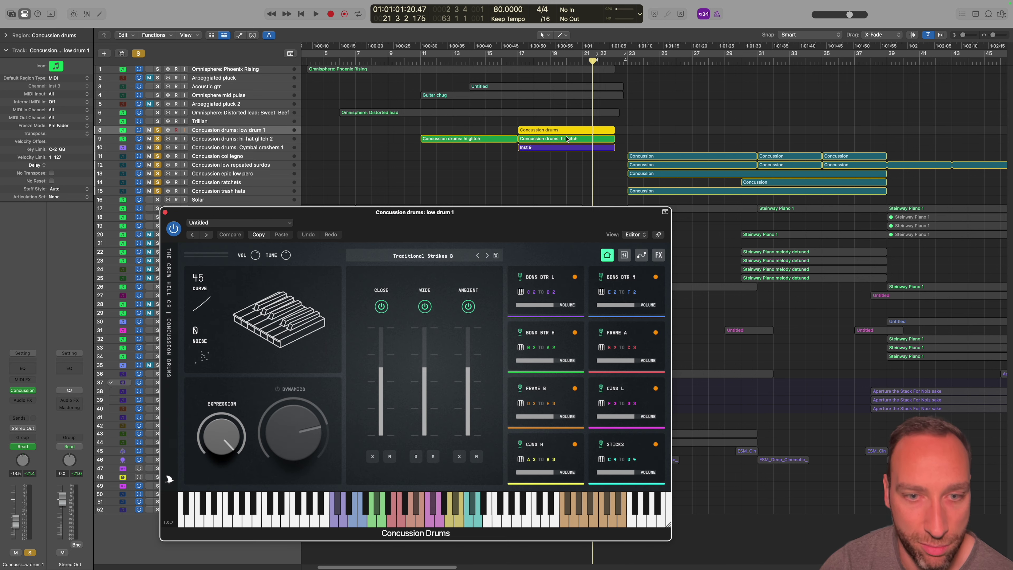
click(345, 523)
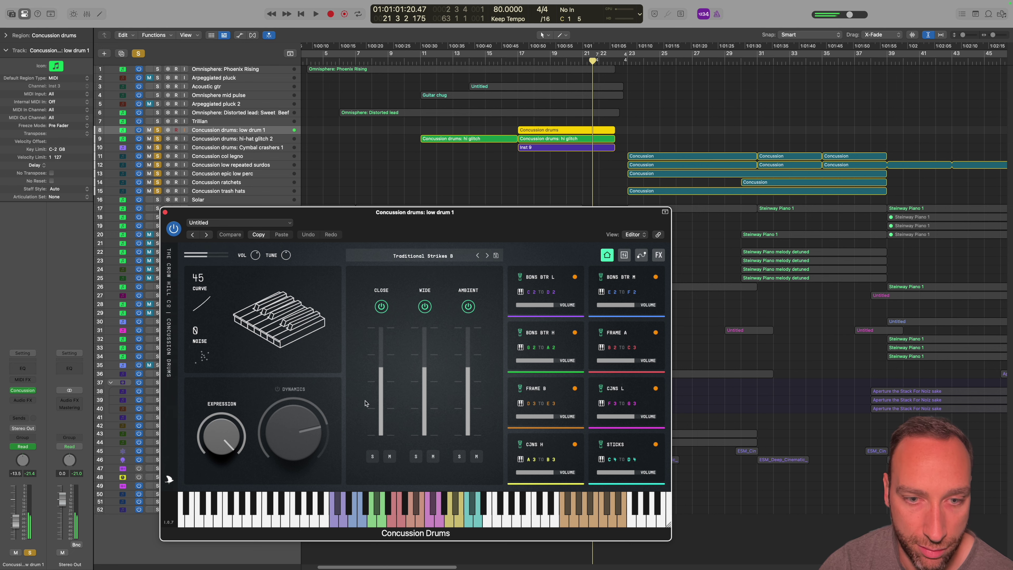
click(166, 212)
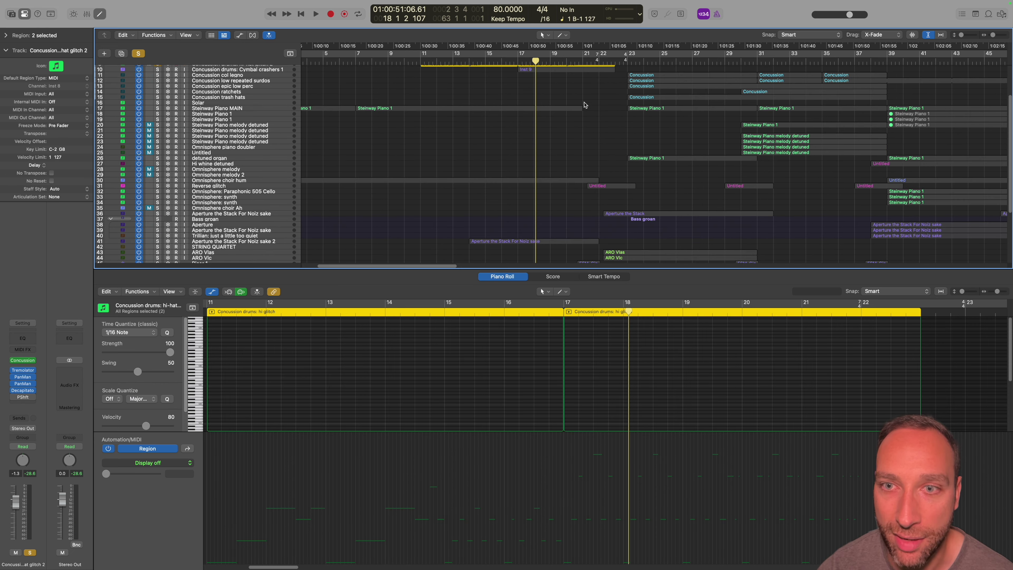
Clear all track solos, solo only Concussion col legno and place the playhead at bar 23
scroll(584, 105, up, 4)
key(s)
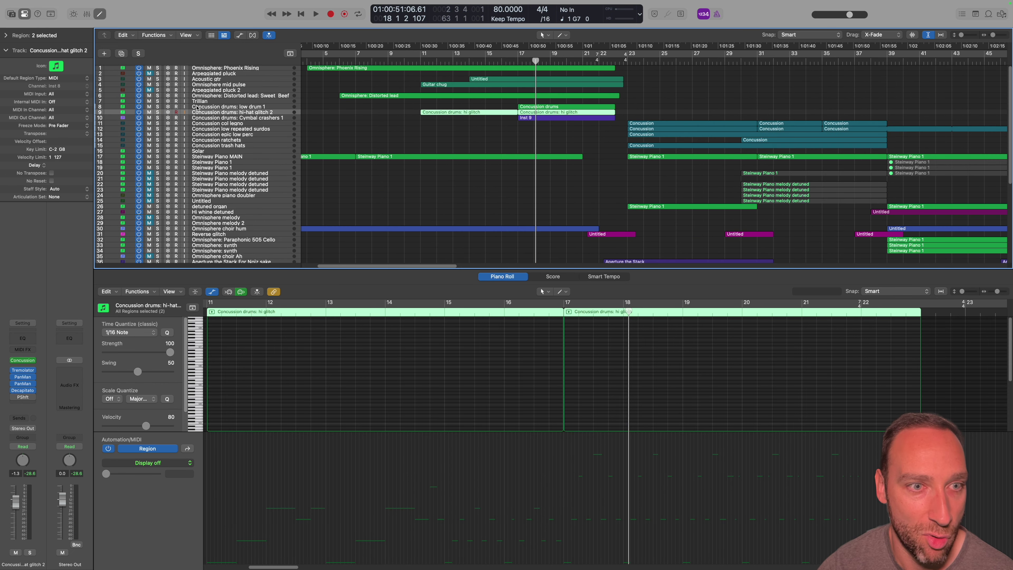
click(234, 106)
click(239, 123)
key(s)
click(158, 107)
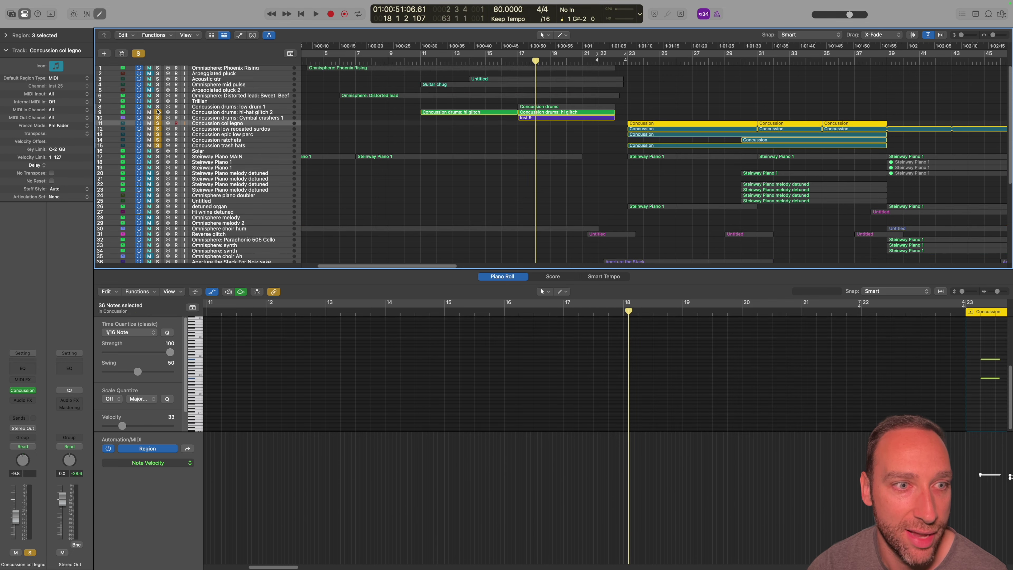
click(138, 54)
click(628, 61)
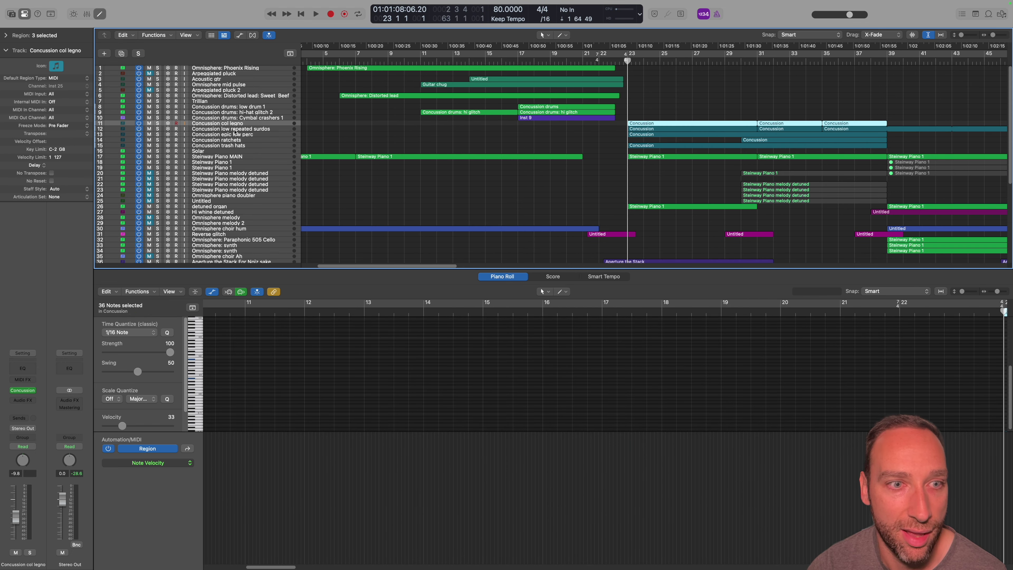
key(s)
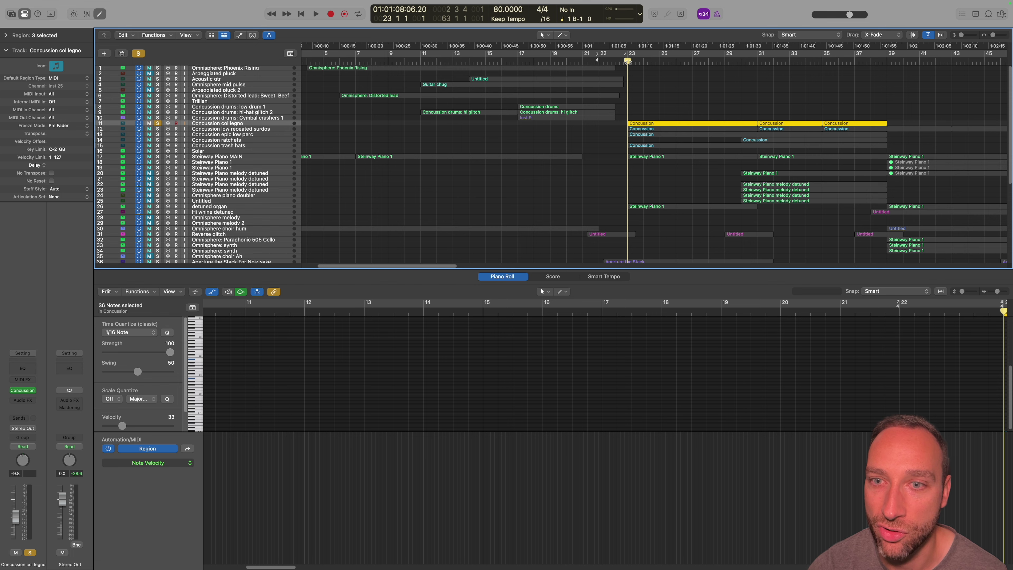
Play the col legno part from bar 23, examining its Concussion Drums instrument, and stop with its window closed
key(space)
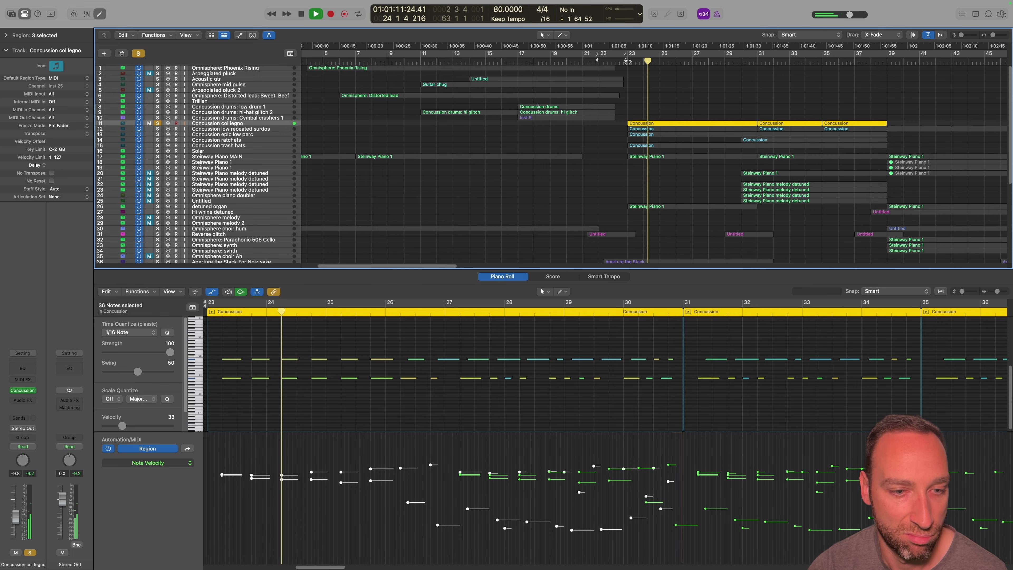
key(v)
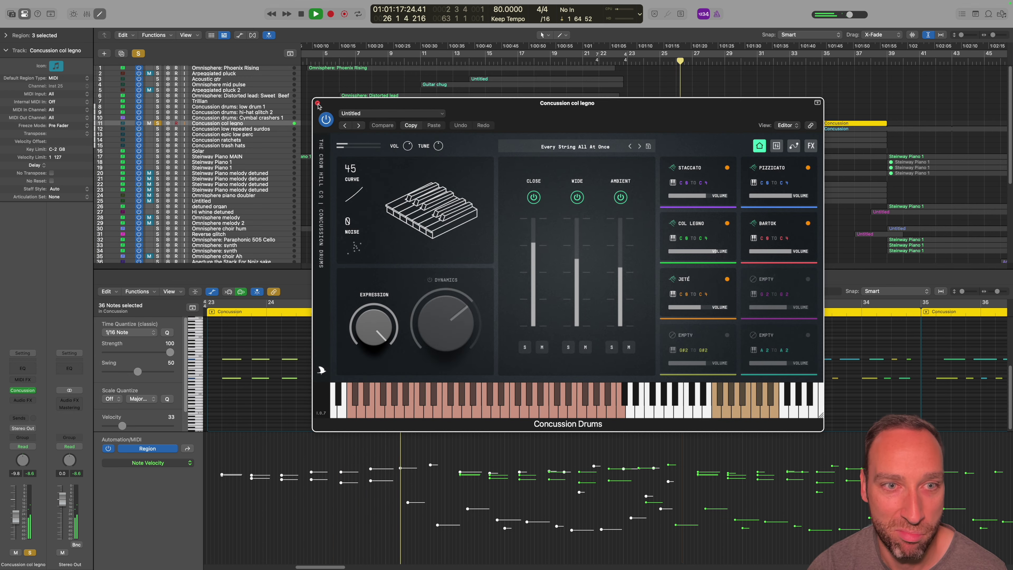
key(v)
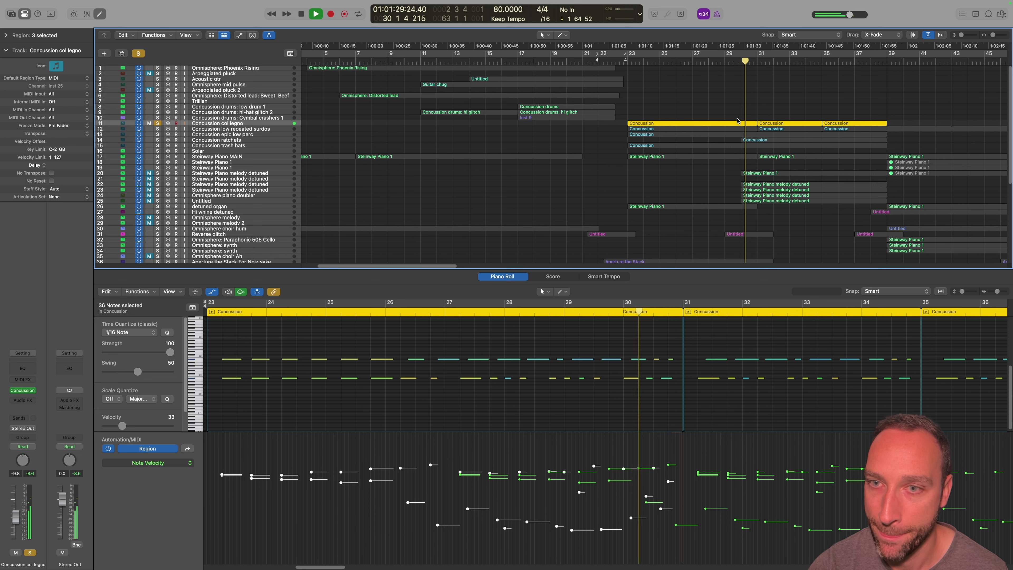
key(space)
Switch the solo from col legno to Concussion low repeated surdos and play it from bar 23
click(158, 123)
click(157, 129)
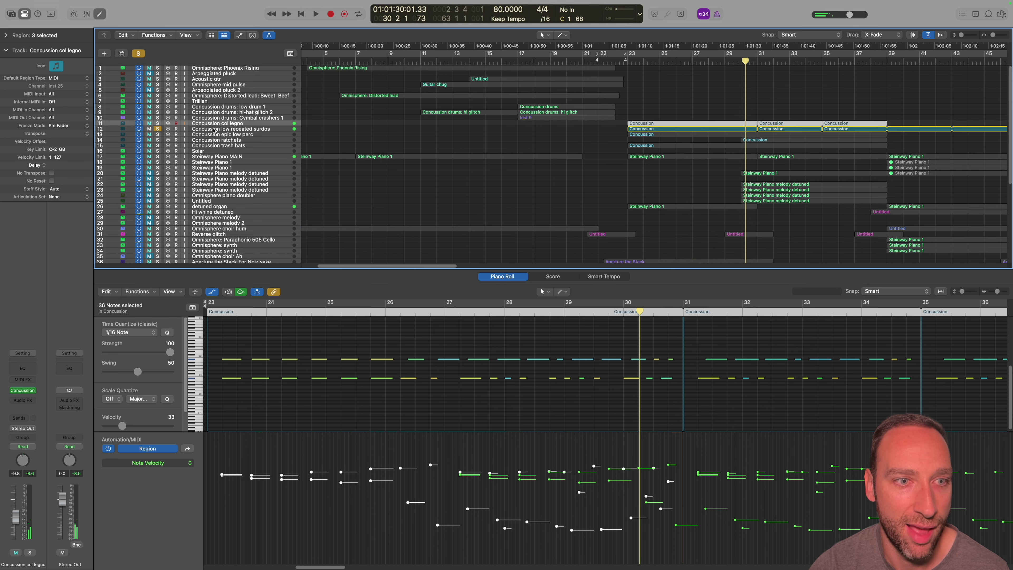
click(214, 128)
drag(862, 62, 831, 63)
click(628, 62)
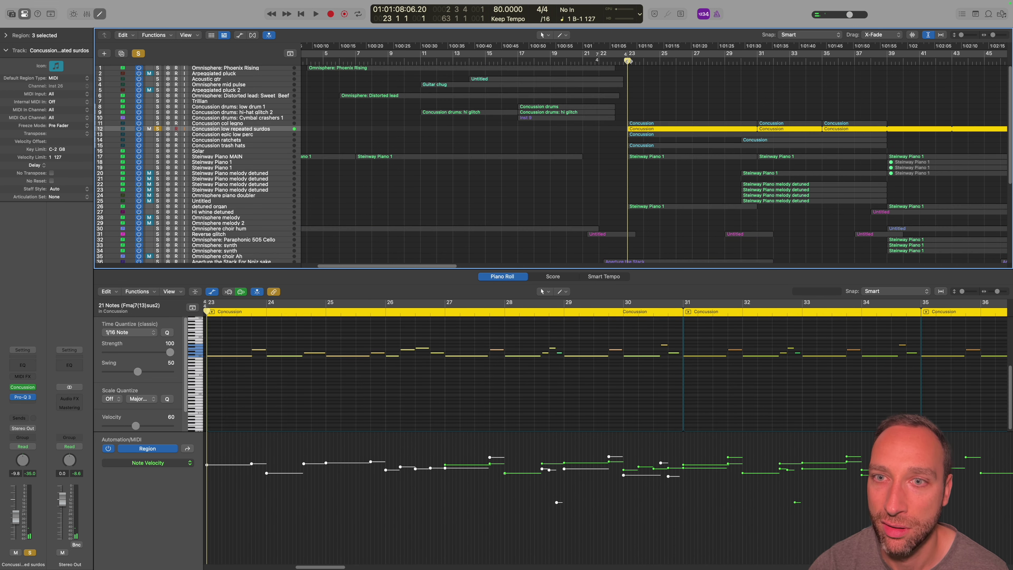
key(space)
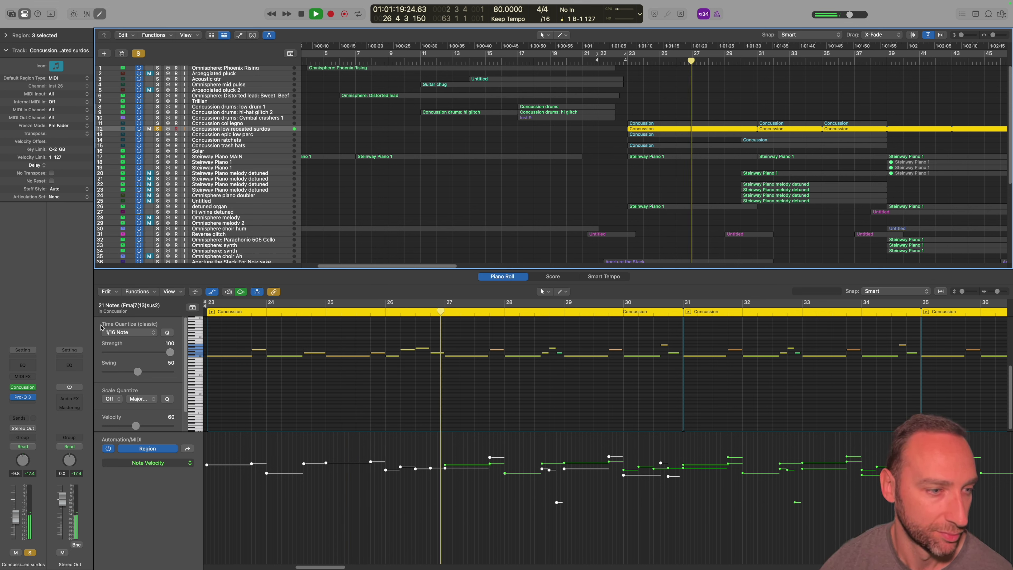
Examine the low repeated surdos' Concussion Drums instrument during playback, stop and close its window
click(22, 387)
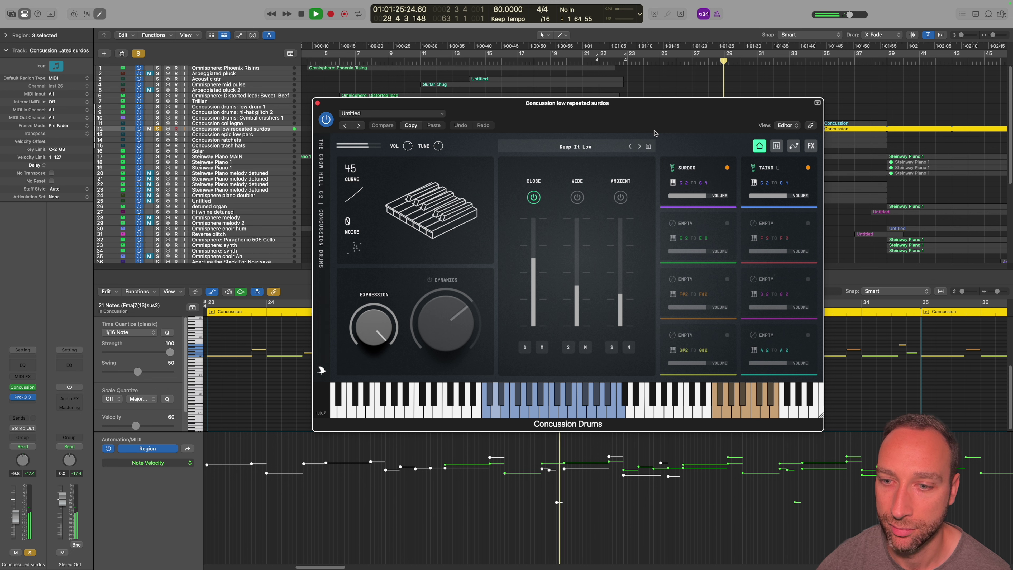
key(space)
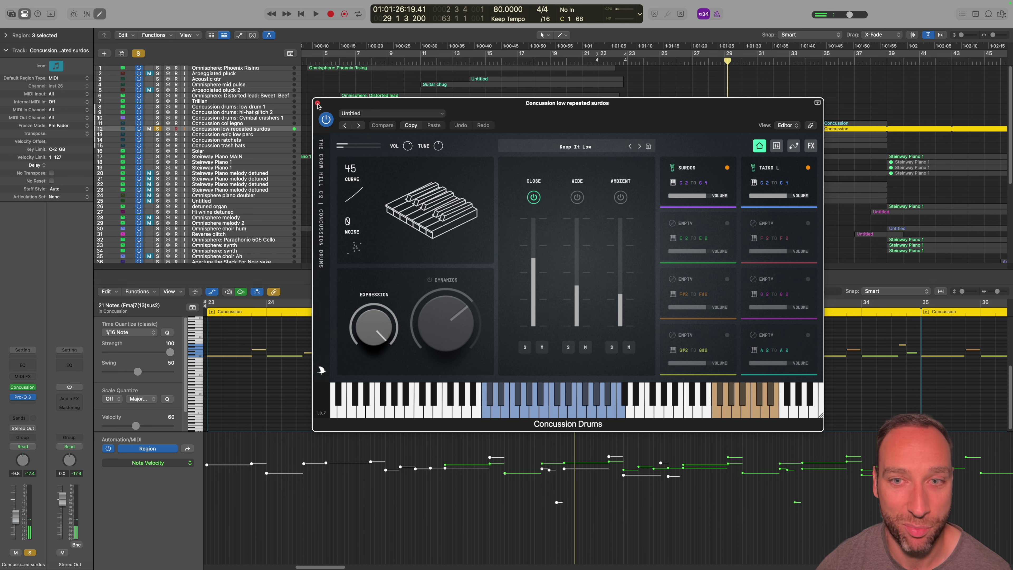
click(317, 103)
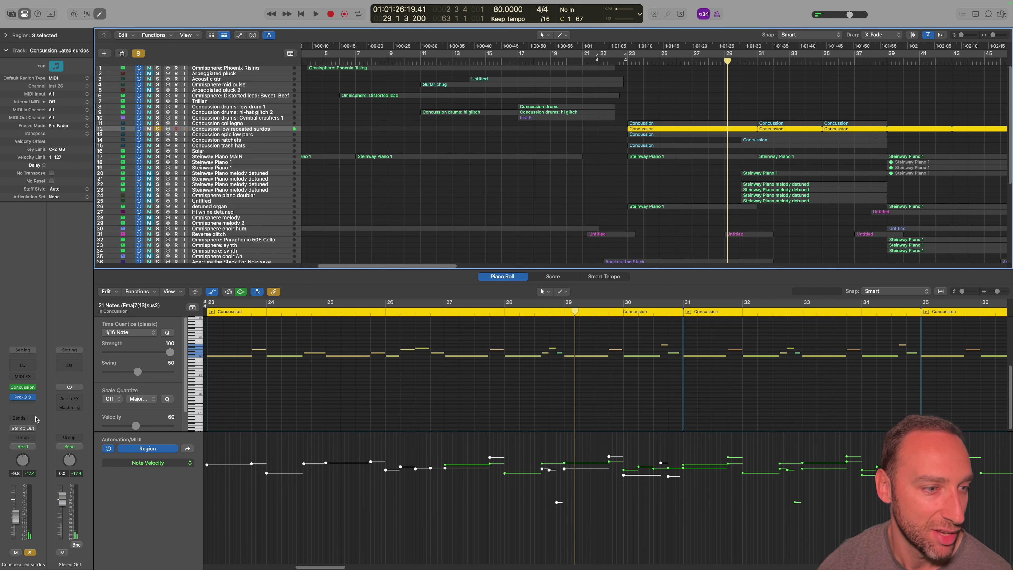
Compare low repeated surdos from bar 23 with the instrument's Wide and Ambient mics enabled and with both switched off again
click(24, 387)
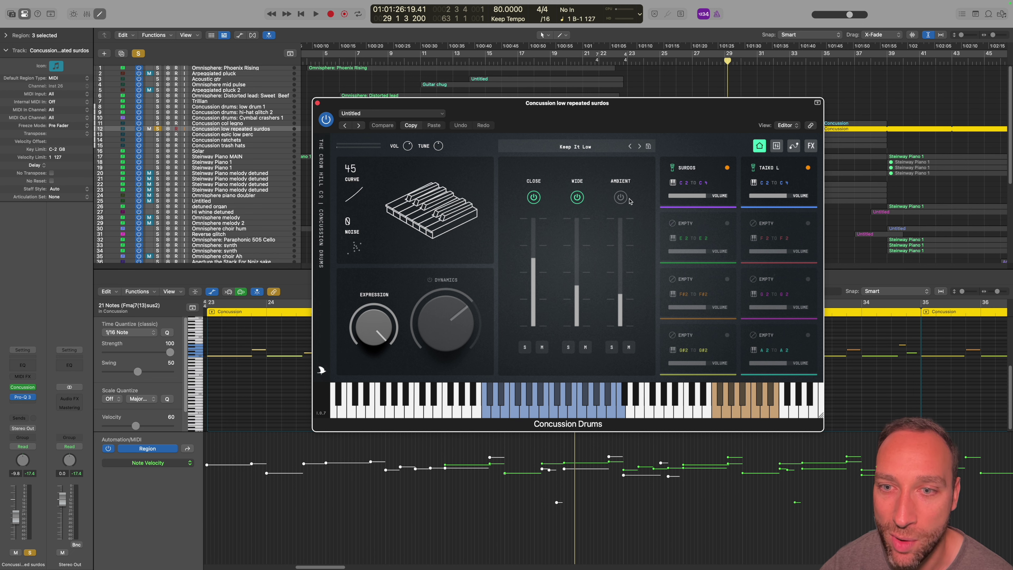
drag(618, 129, 620, 323)
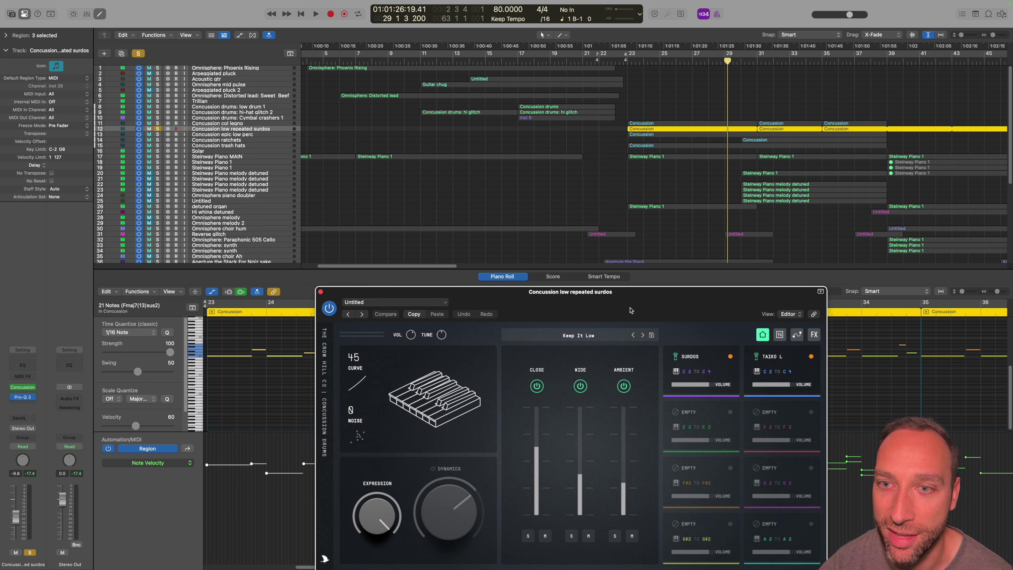
click(628, 63)
key(space)
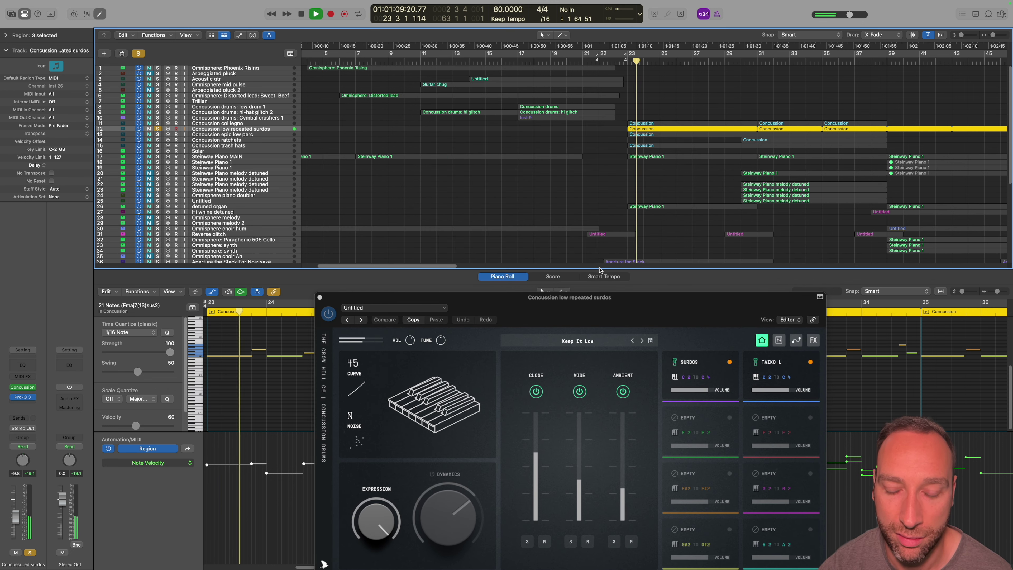
click(624, 392)
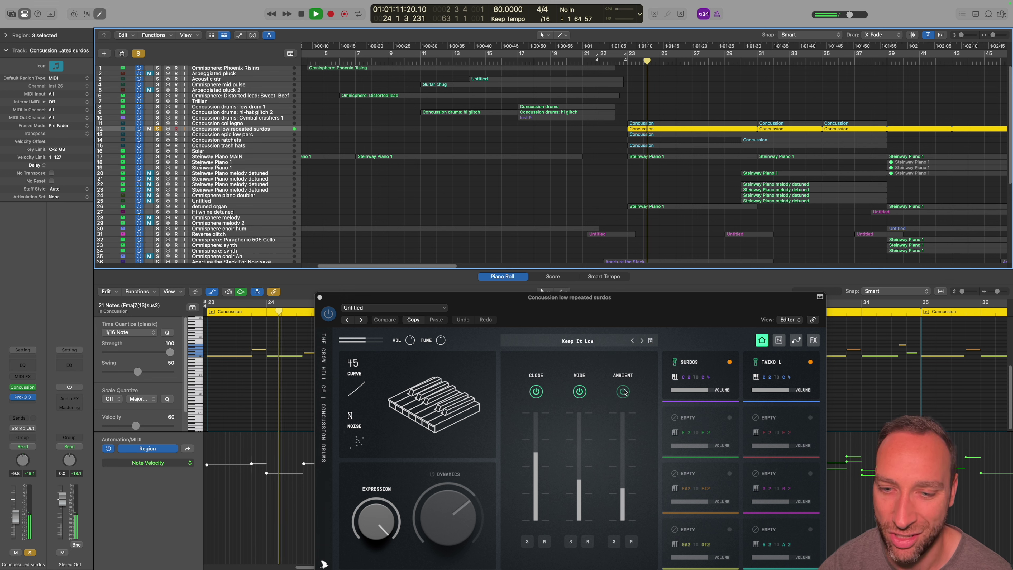
click(580, 392)
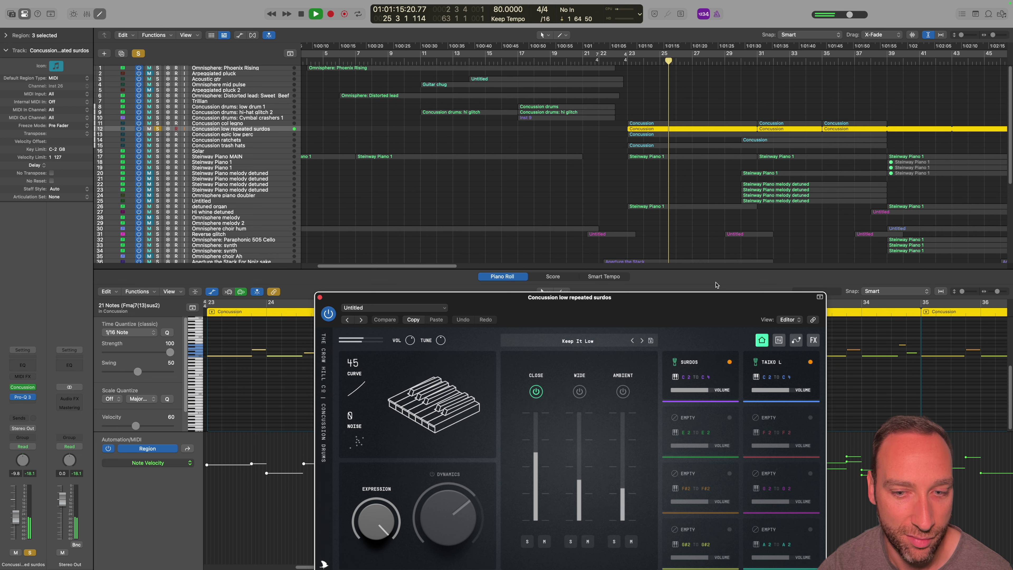
key(space)
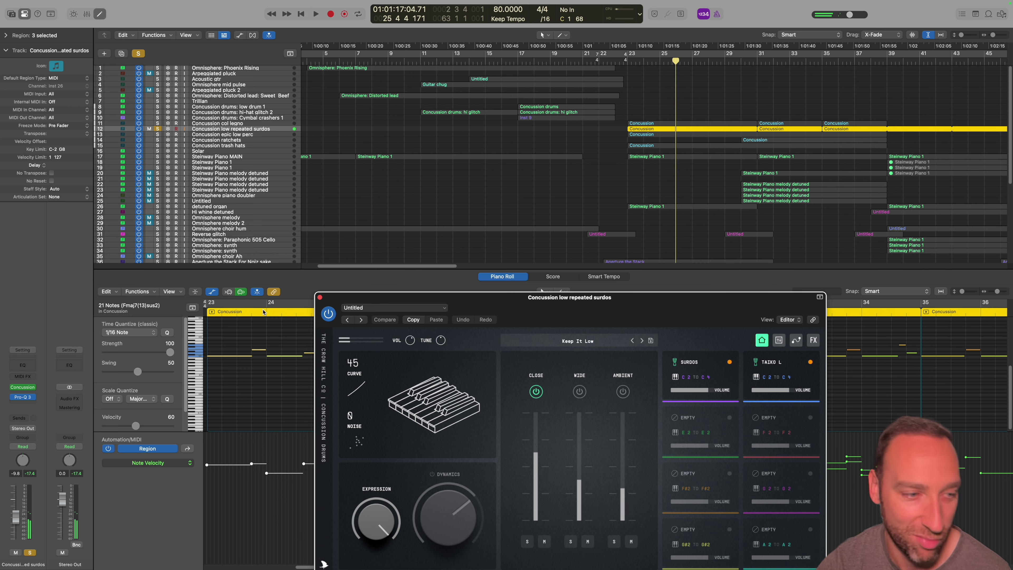
Close the surdos instrument and examine the Pro-Q 3 equalizer on the same track, closing it when finished
click(319, 298)
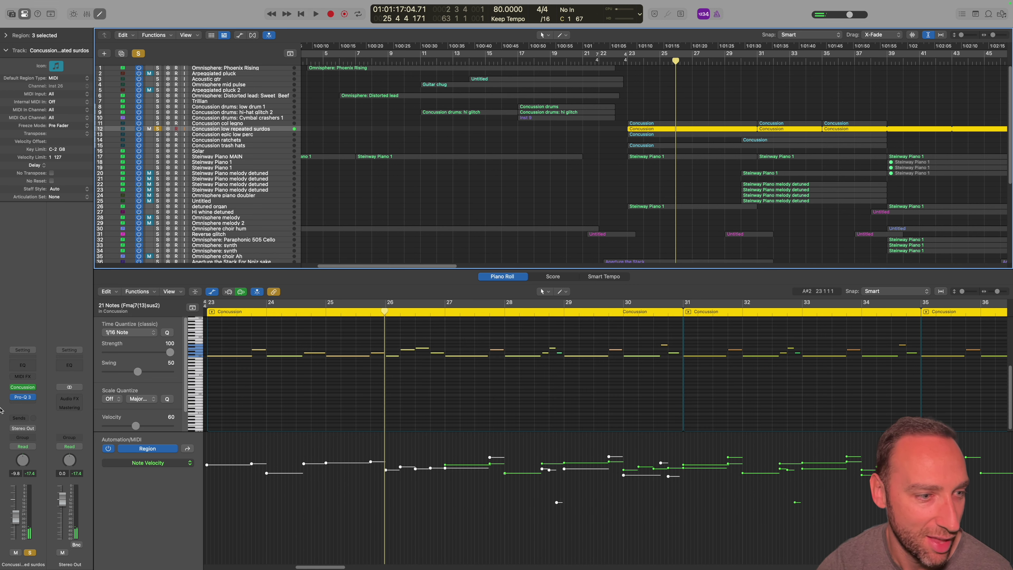
click(22, 398)
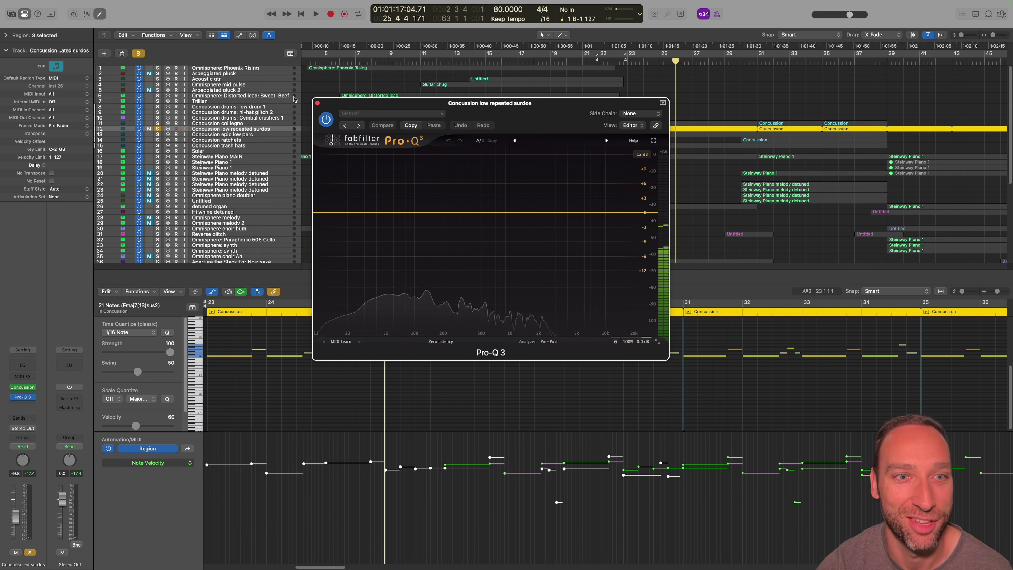
click(318, 103)
Switch the solo from low repeated surdos to Concussion epic low perc and play it from bar 23
click(265, 135)
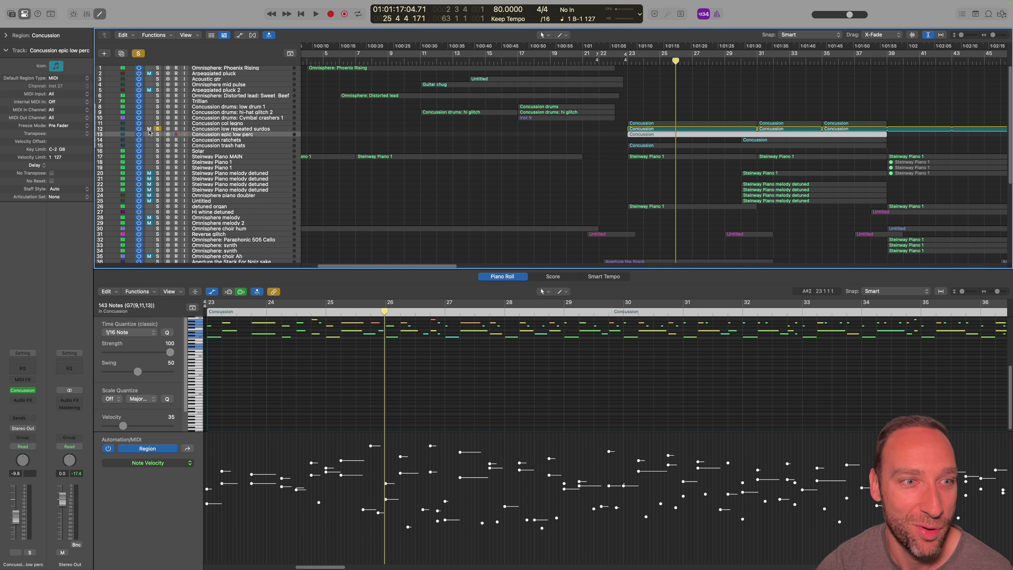
click(158, 129)
click(158, 134)
click(625, 61)
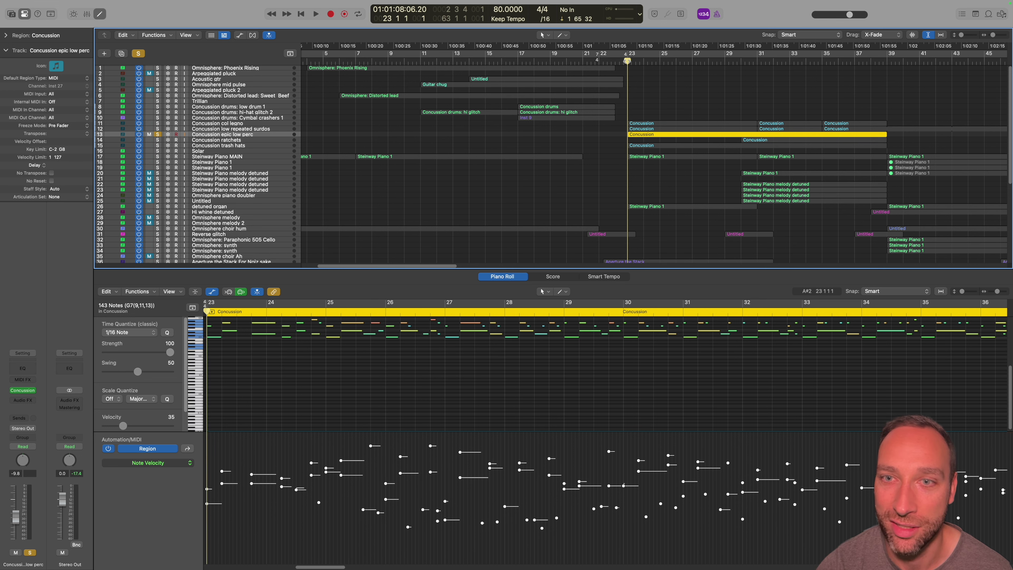
key(space)
Open epic low perc's Concussion Drums instrument and compare its sound without the Ambient and Wide mics, re-enabling Wide first, Ambient second
click(22, 390)
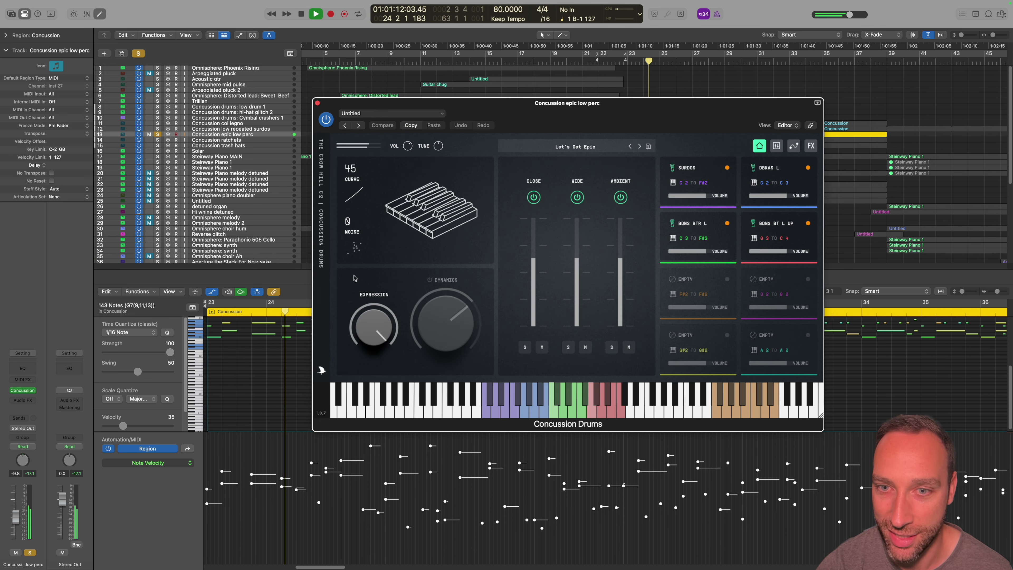
click(618, 197)
click(577, 198)
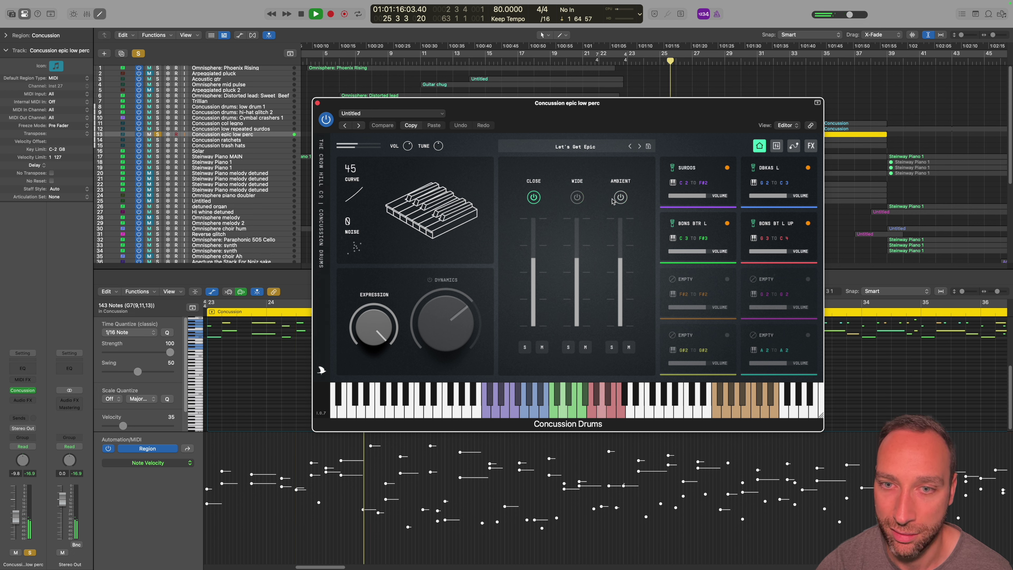
click(579, 198)
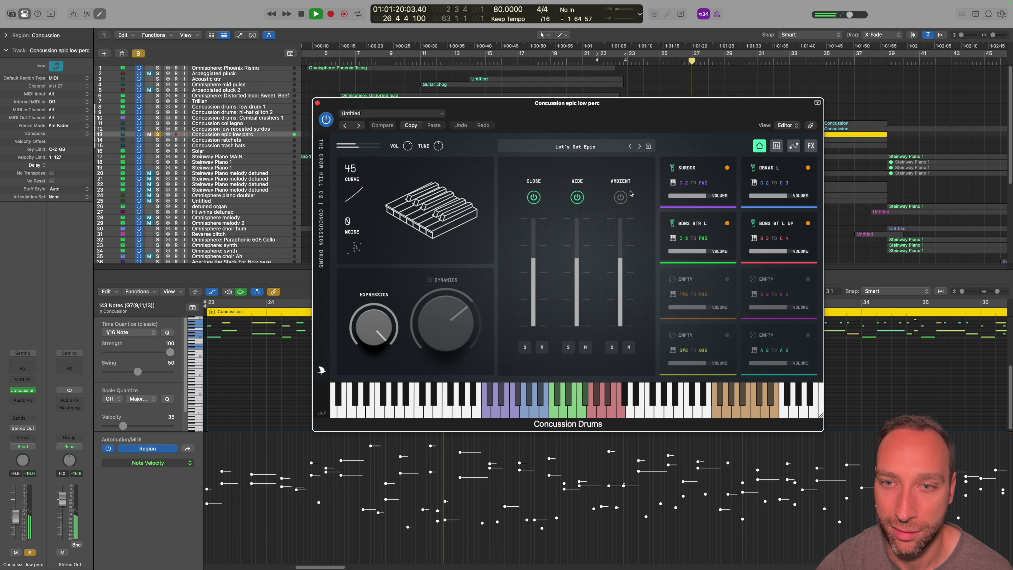
click(620, 197)
Lower the Ambient mic level of epic low perc slightly, close the instrument and stop playback
drag(620, 261, 620, 280)
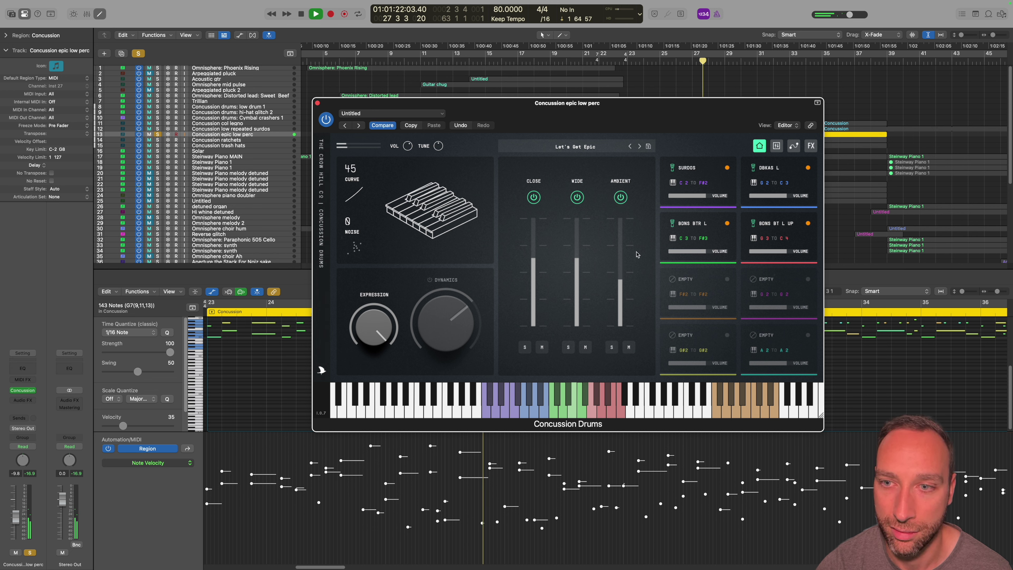
click(318, 103)
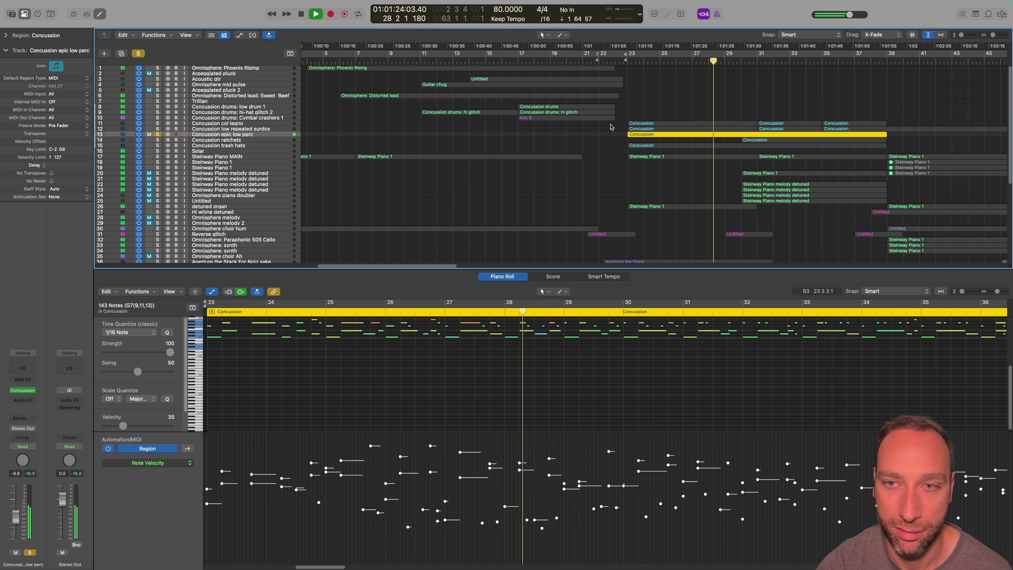
key(space)
Solo Concussion trash hats instead of epic low perc and open its Concussion Drums instrument, moved clear of the drum regions
click(155, 146)
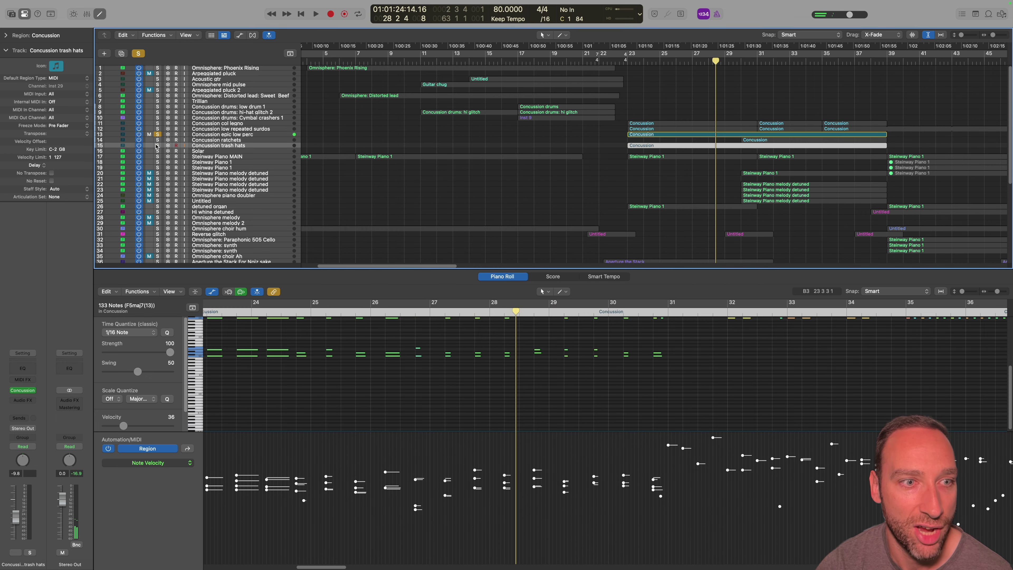
click(157, 136)
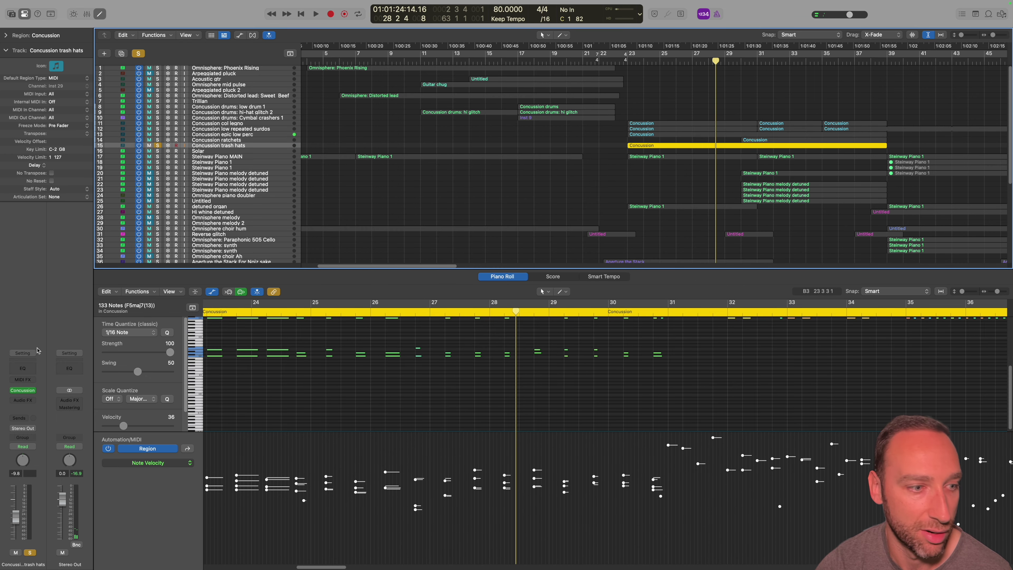
click(23, 390)
drag(613, 117, 225, 99)
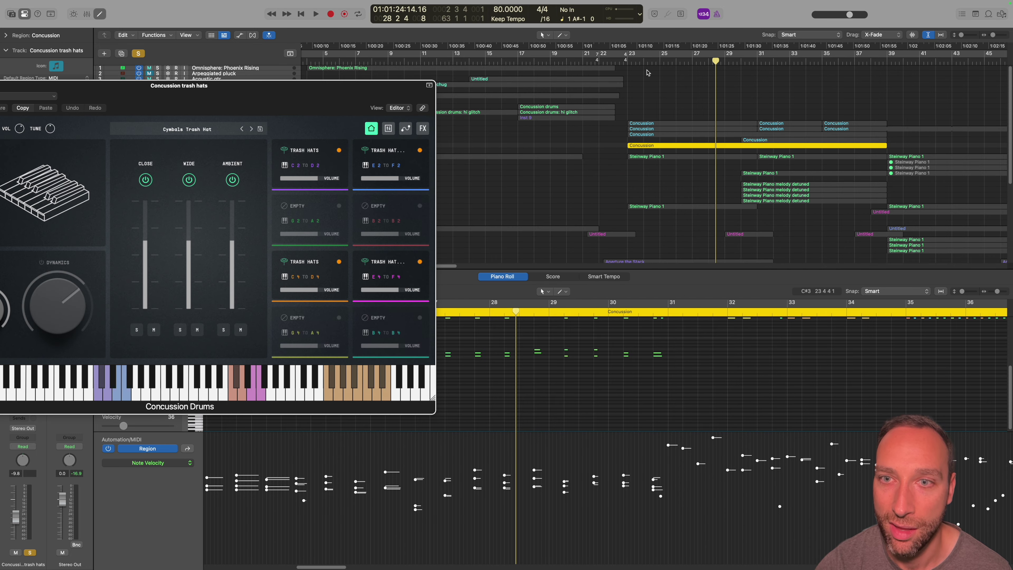
Play the soloed trash hats from bar 23 and reposition the instrument window to view its full mic mix
key(space)
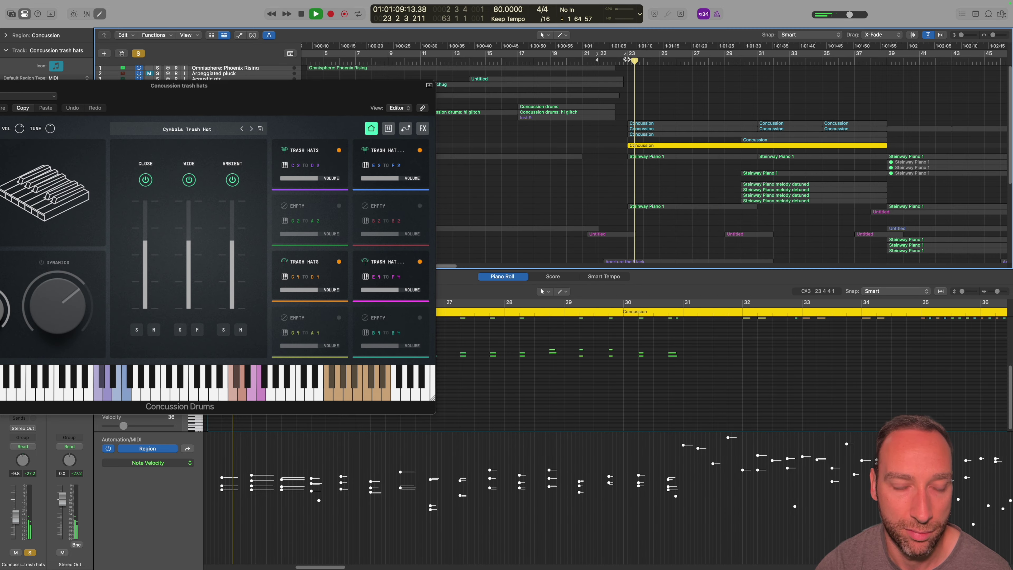
drag(289, 93, 650, 99)
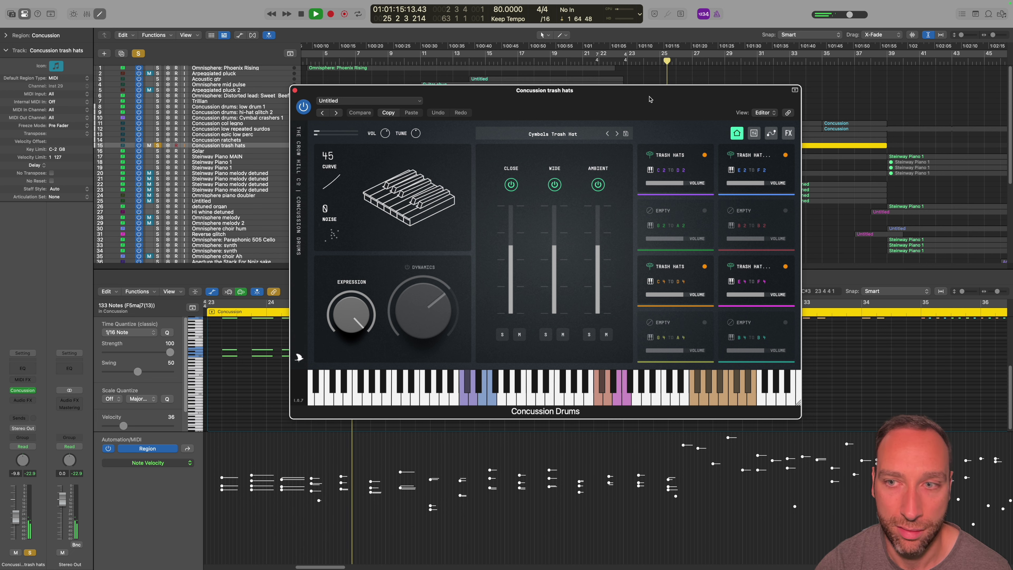
drag(649, 99, 562, 134)
Spread the Concussion Drums windows clear of the arrangement and audition the soloed Concussion tracks together from bar 31
click(22, 387)
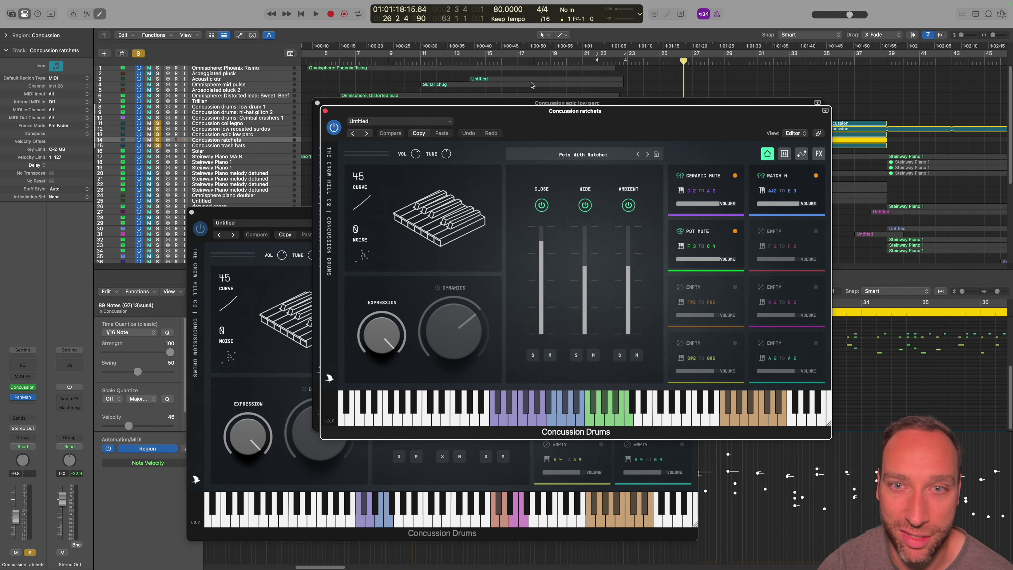
drag(509, 115, 478, 362)
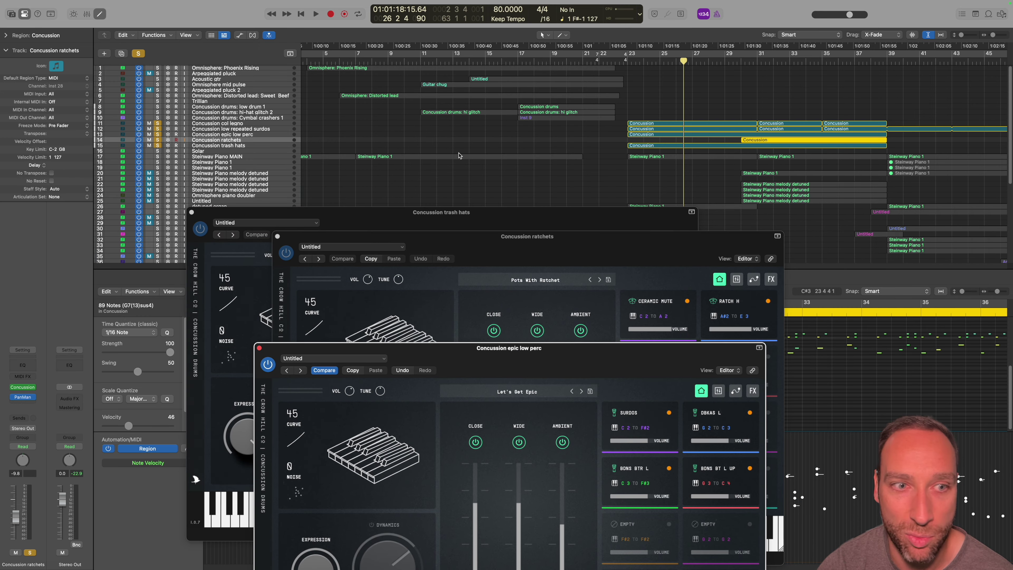
double_click(756, 62)
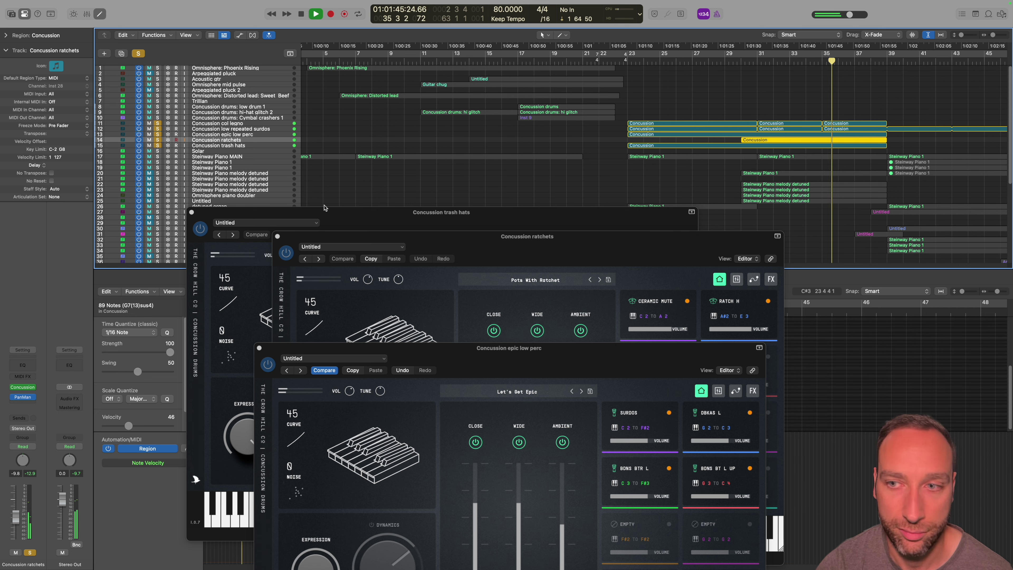
key(space)
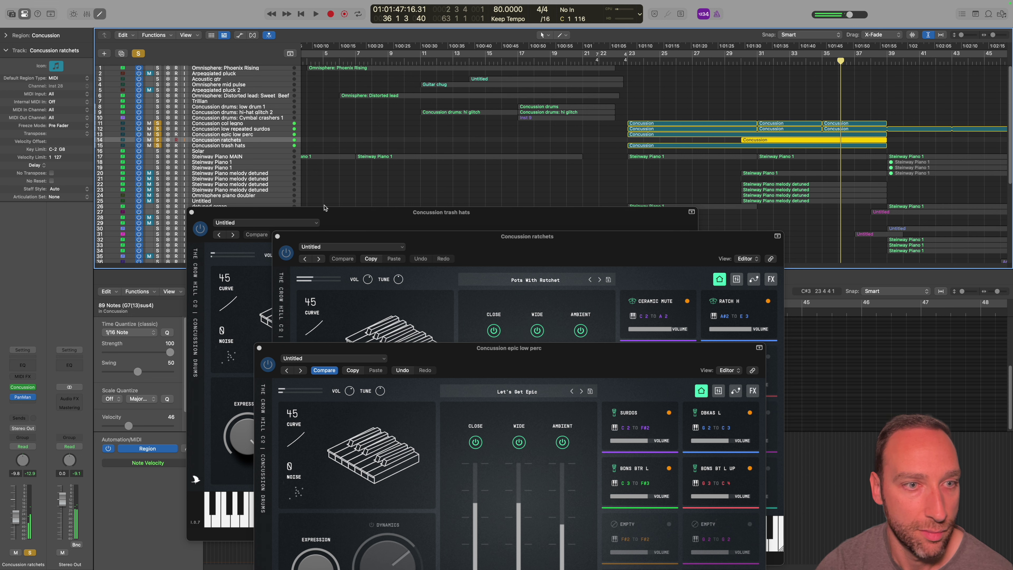
Solo only Concussion ratchets, play it from bar 31 with its PanMan effect open, and stop playback
alt+click(158, 138)
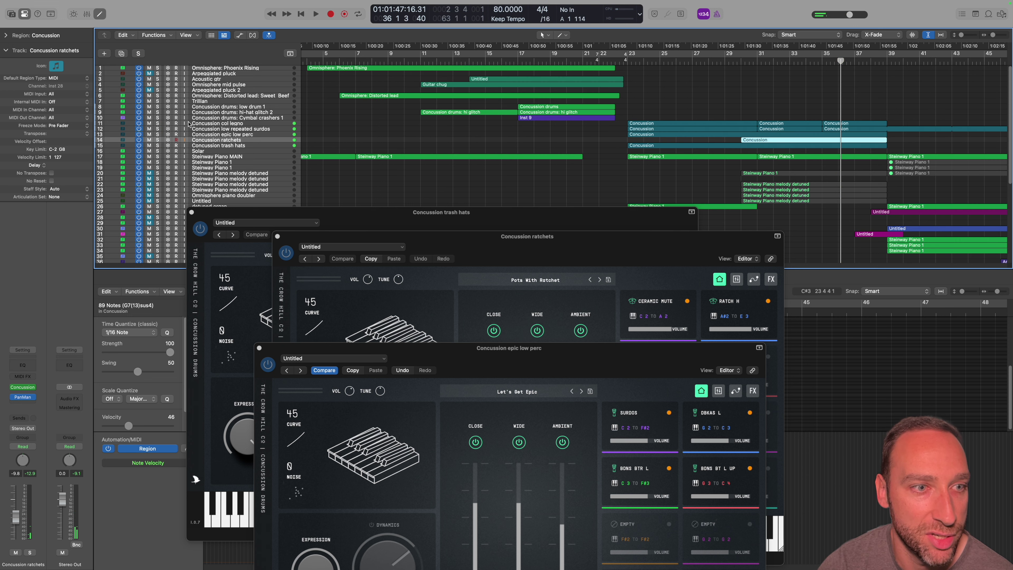
click(158, 141)
key(space)
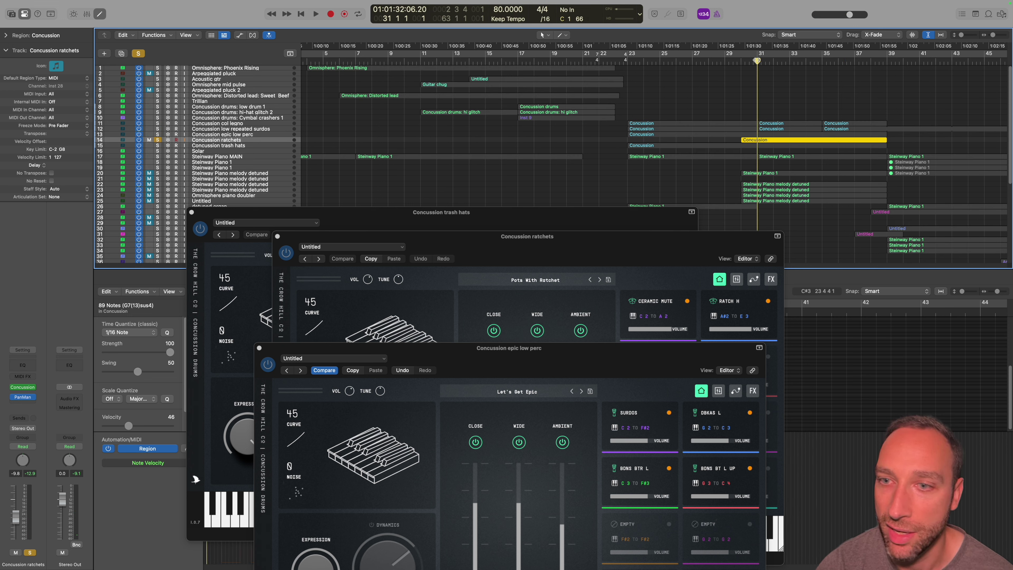
click(22, 397)
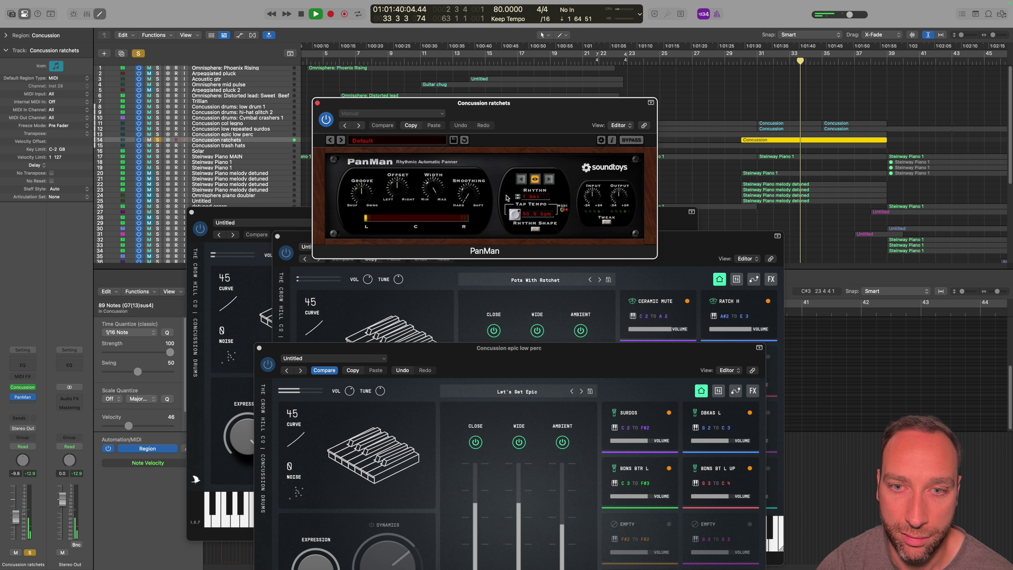
key(space)
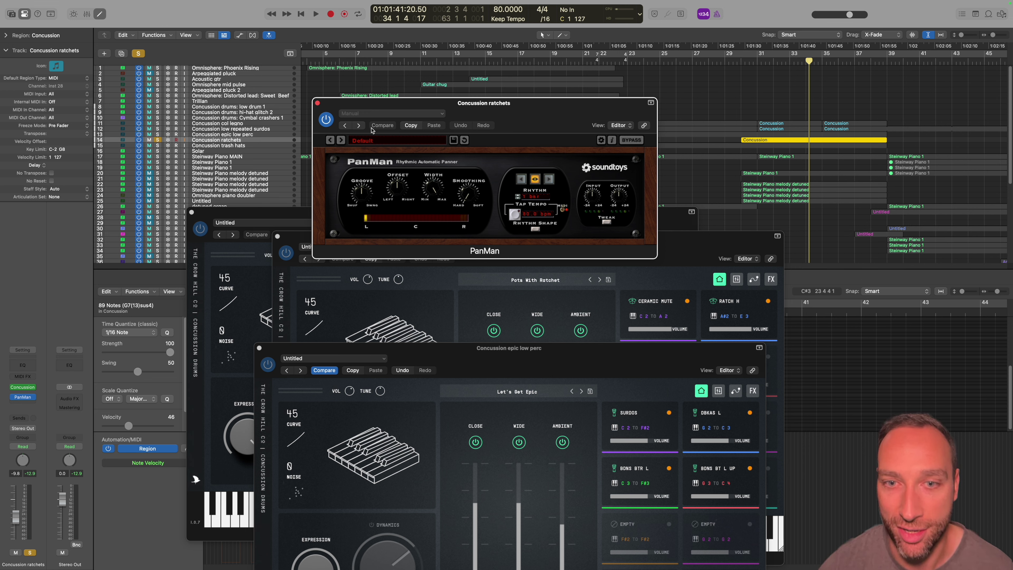
Close the PanMan effect and the epic low perc, ratchets and trash hats instrument windows
click(318, 103)
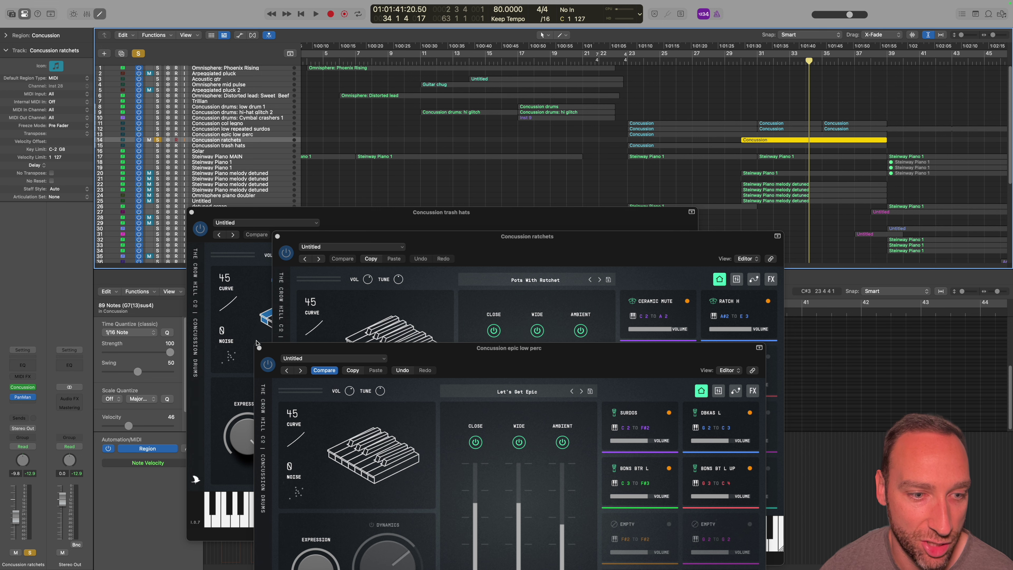
click(259, 348)
click(277, 236)
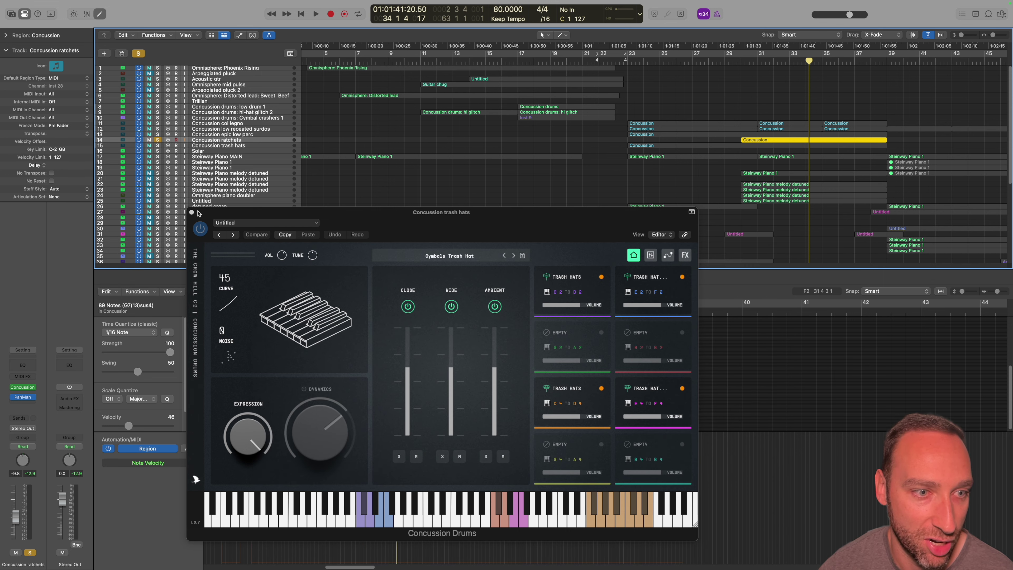
click(191, 212)
Unsolo Concussion ratchets and select the Concussion tracks from low drum 1 through trash hats
click(157, 139)
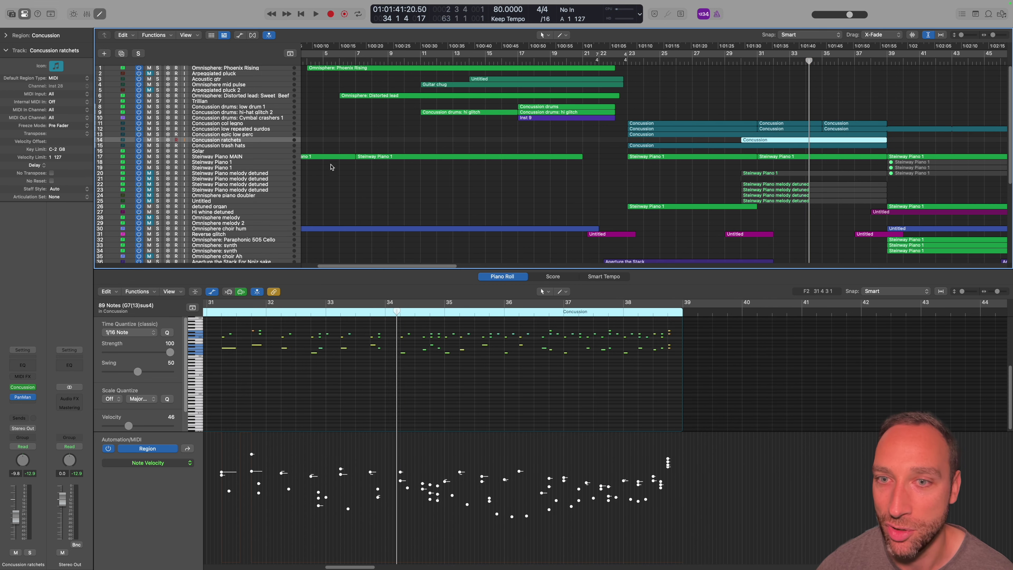
click(232, 106)
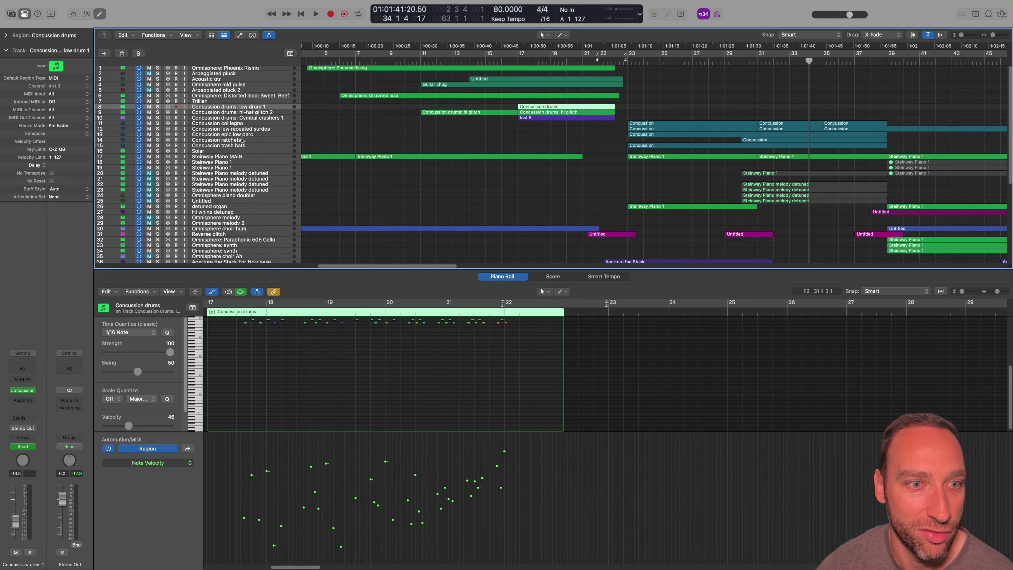
shift+click(244, 146)
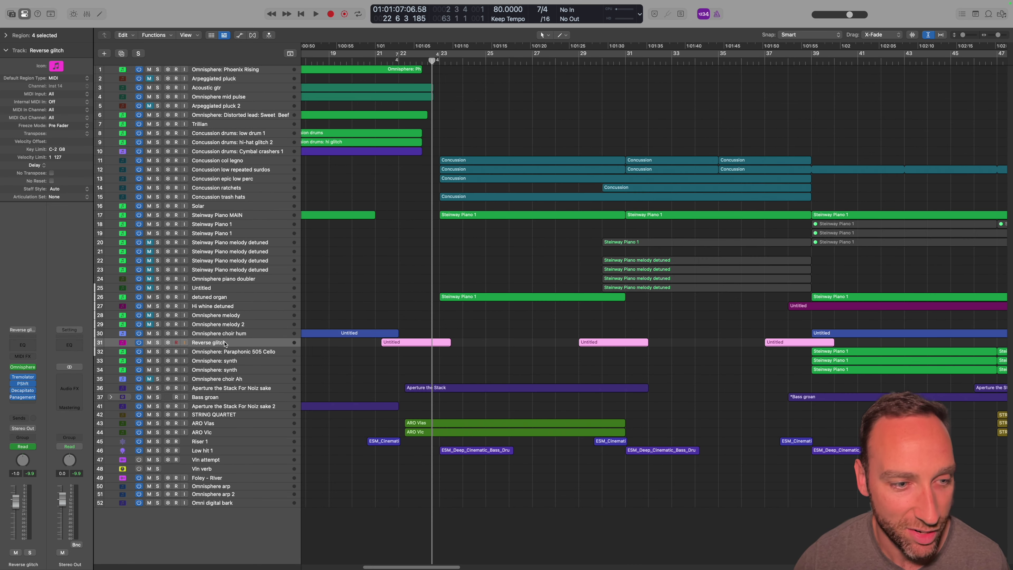
Play the arrangement from bar 22, solo the Reverse glitch track during playback, and stop
scroll(395, 346, left, 5)
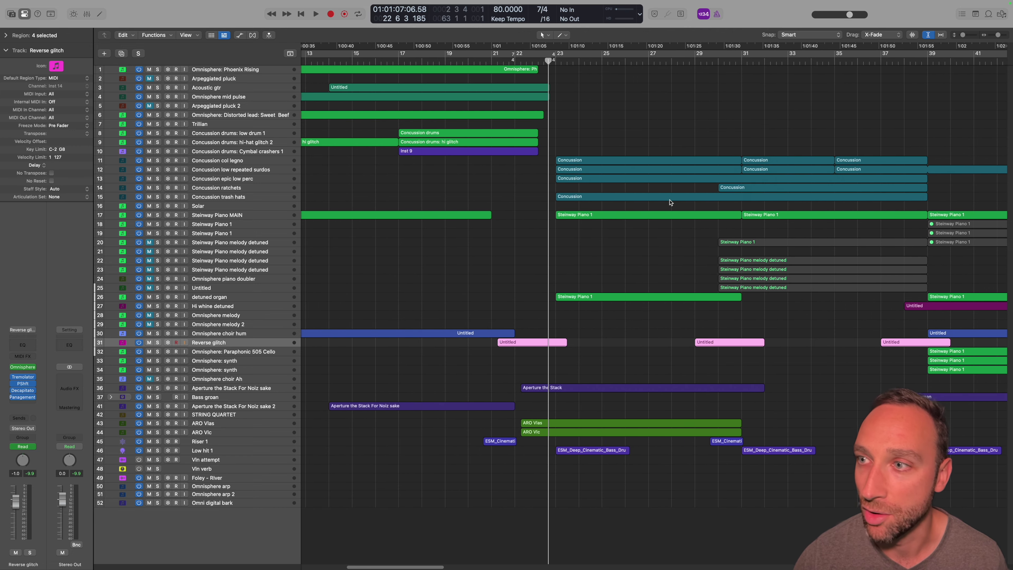
drag(1001, 37, 992, 37)
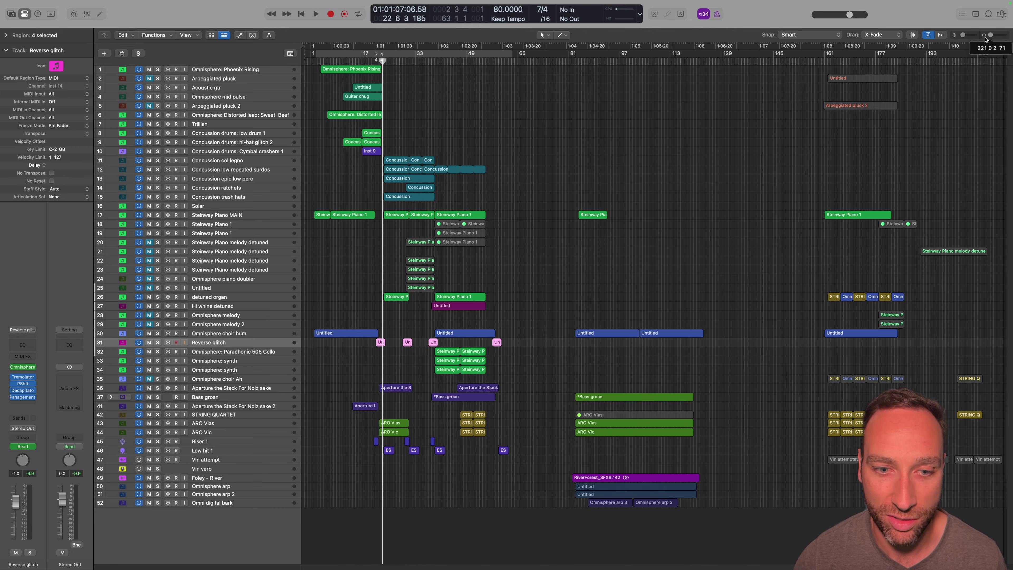
click(377, 62)
key(space)
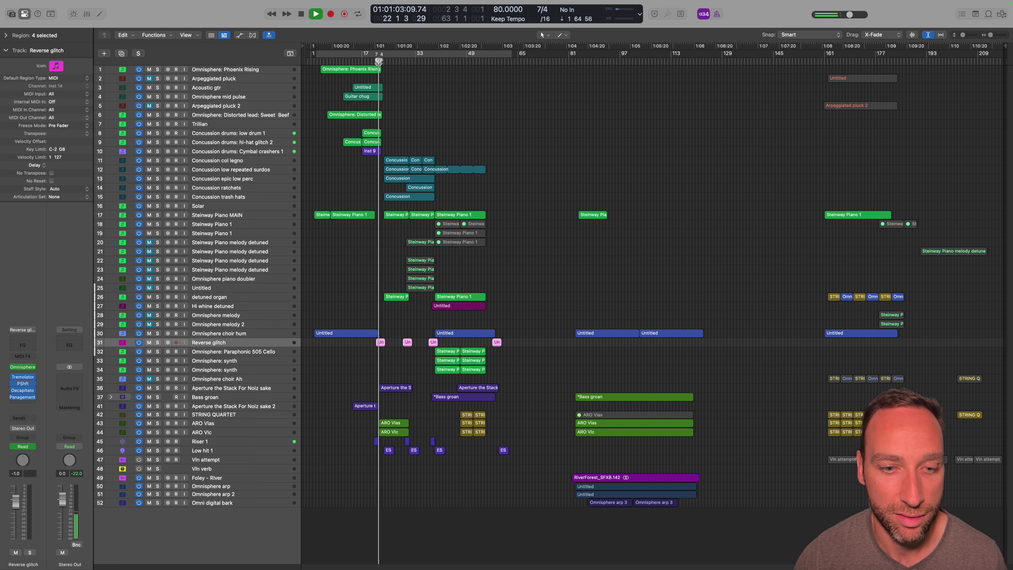
key(s)
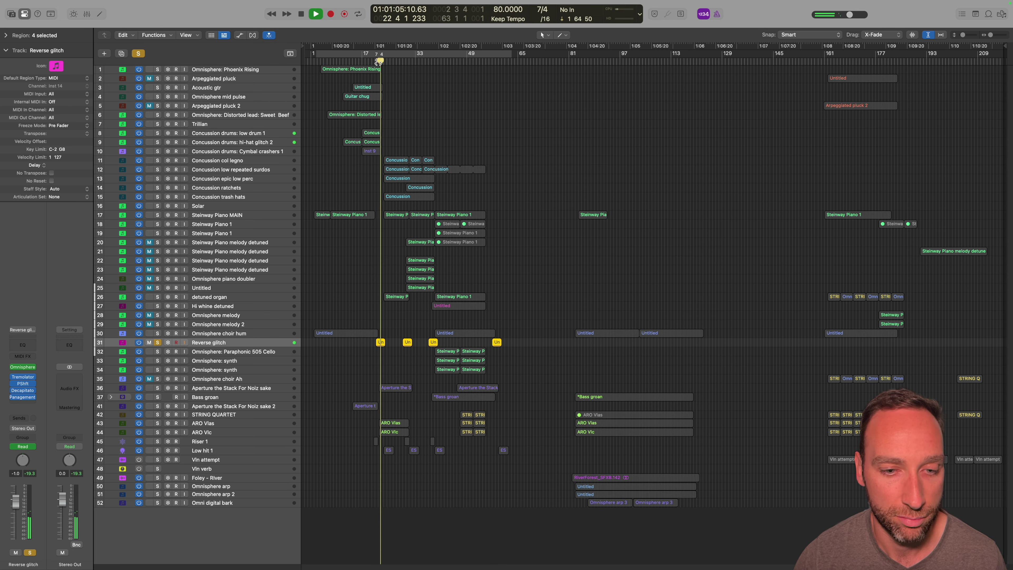
key(space)
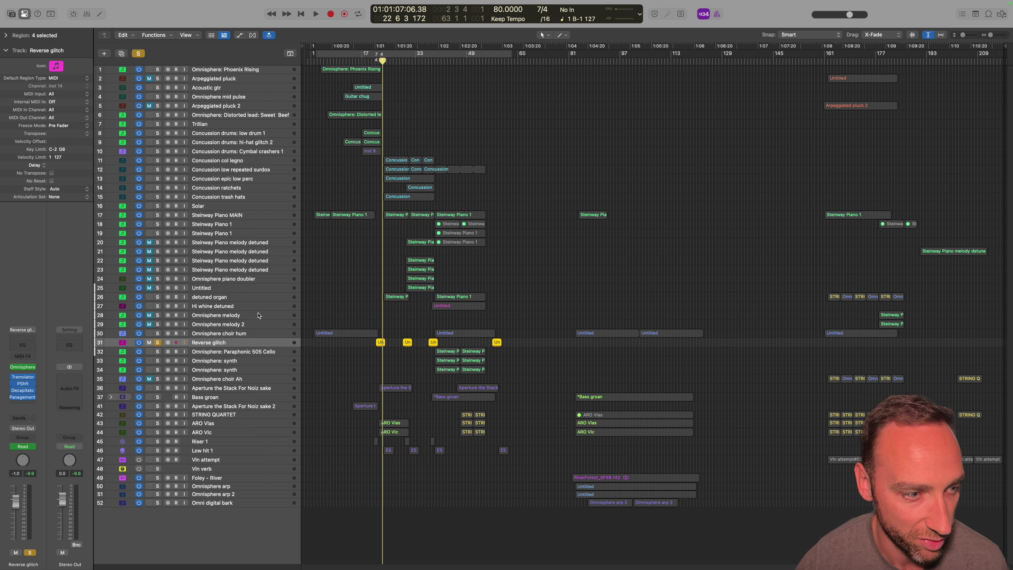
Show the track automation and examine the lanes of the first Reverse glitch region up close
key(space)
key(a)
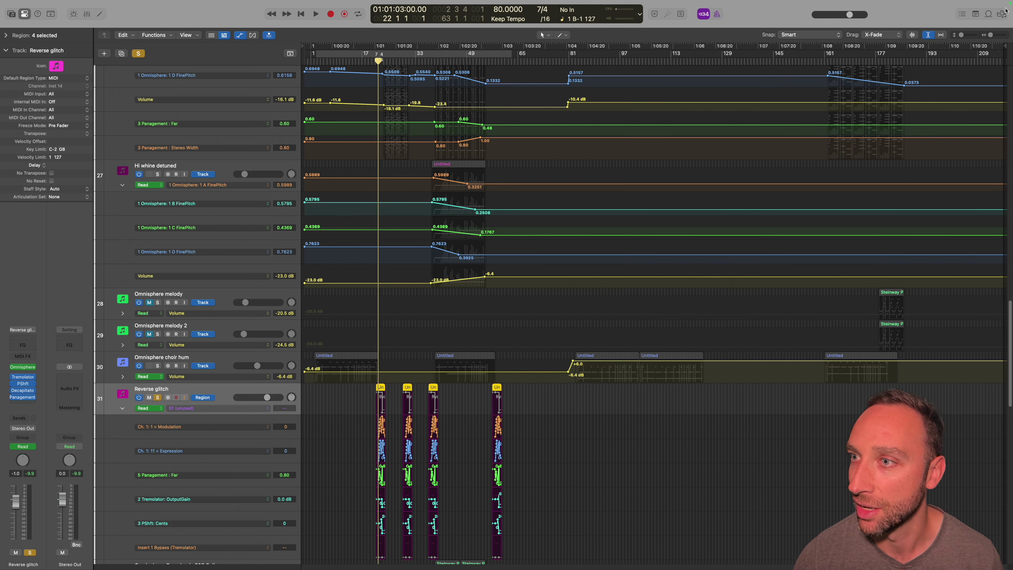
drag(991, 35, 996, 36)
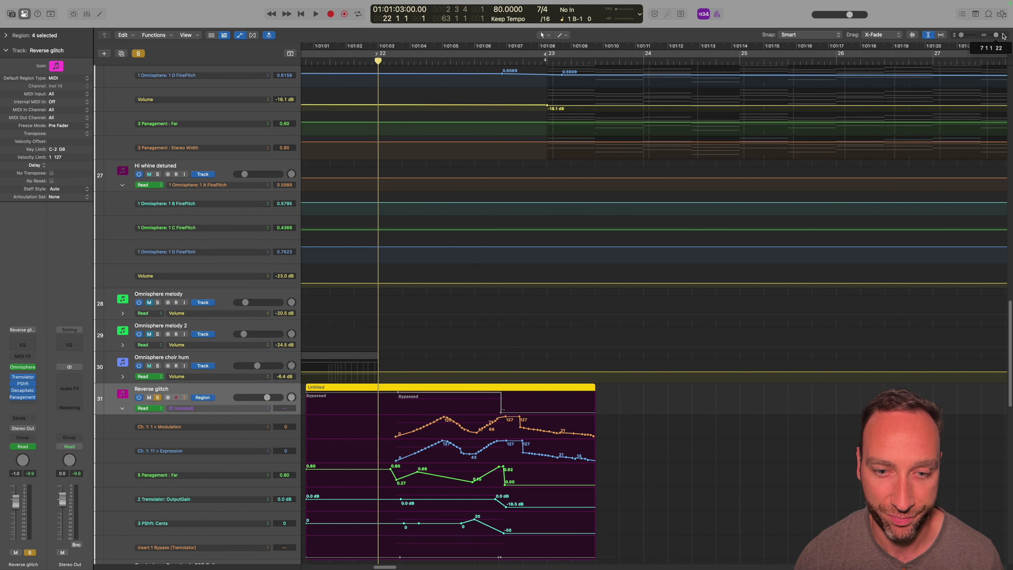
scroll(632, 226, down, 5)
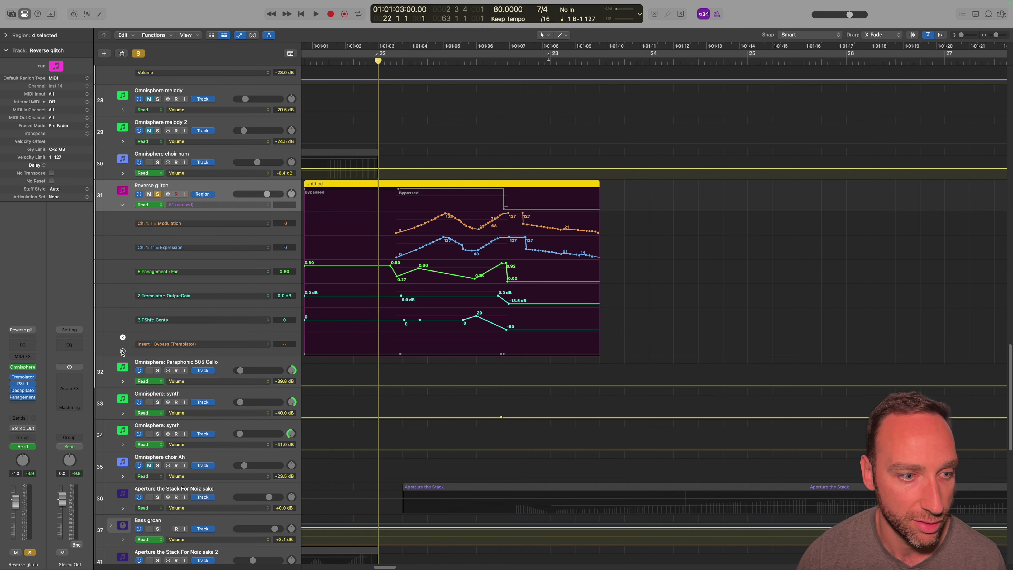
Add Volume, Pan, Mute and Solo automation lanes beneath the existing lanes of Reverse glitch
click(123, 352)
click(123, 376)
click(123, 400)
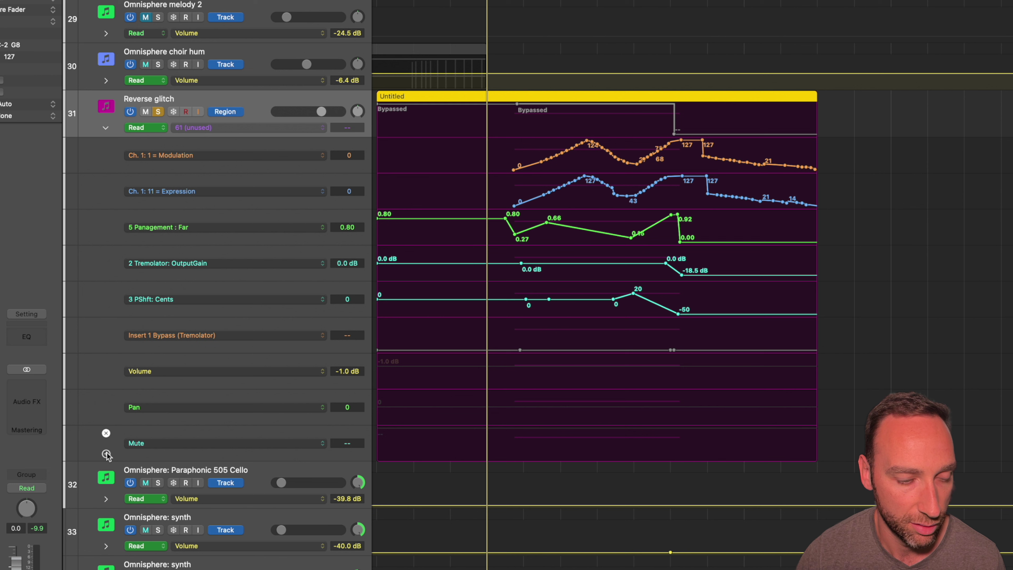
click(106, 453)
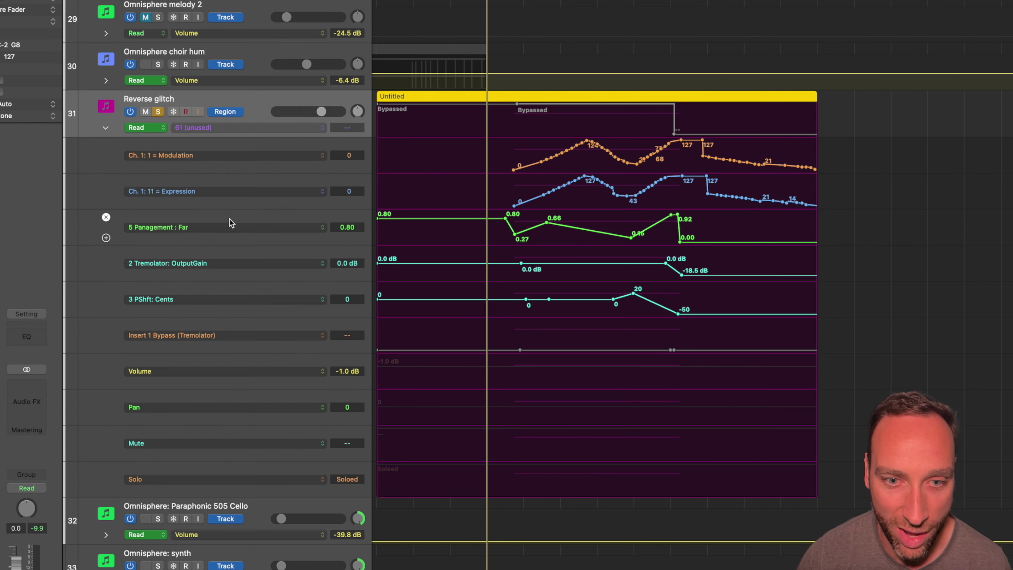
Open Reverse glitch's Panagement 2 effect beside the region and place the playhead at the first dip in the Far automation
click(0, 412)
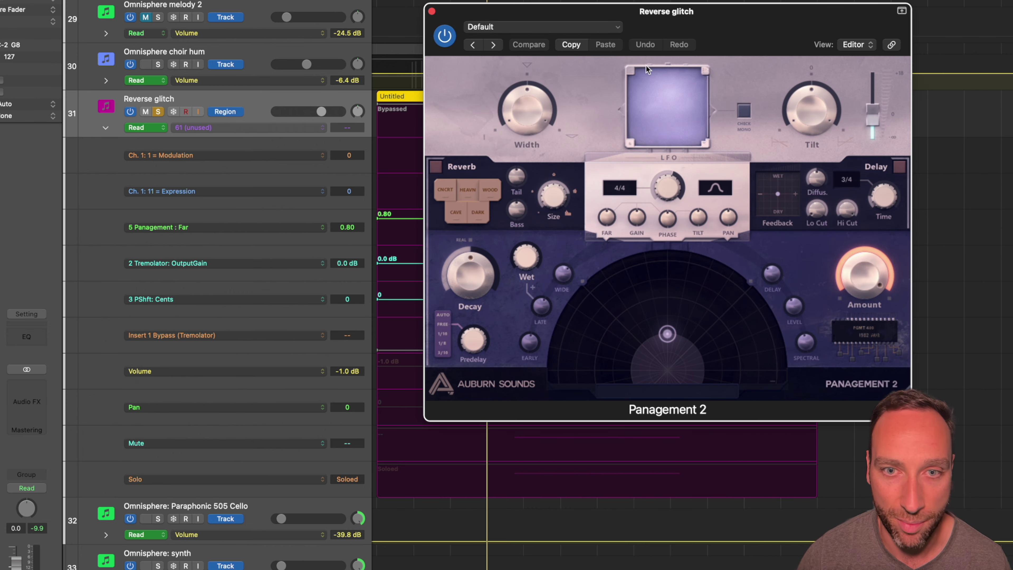
drag(676, 29, 1012, 24)
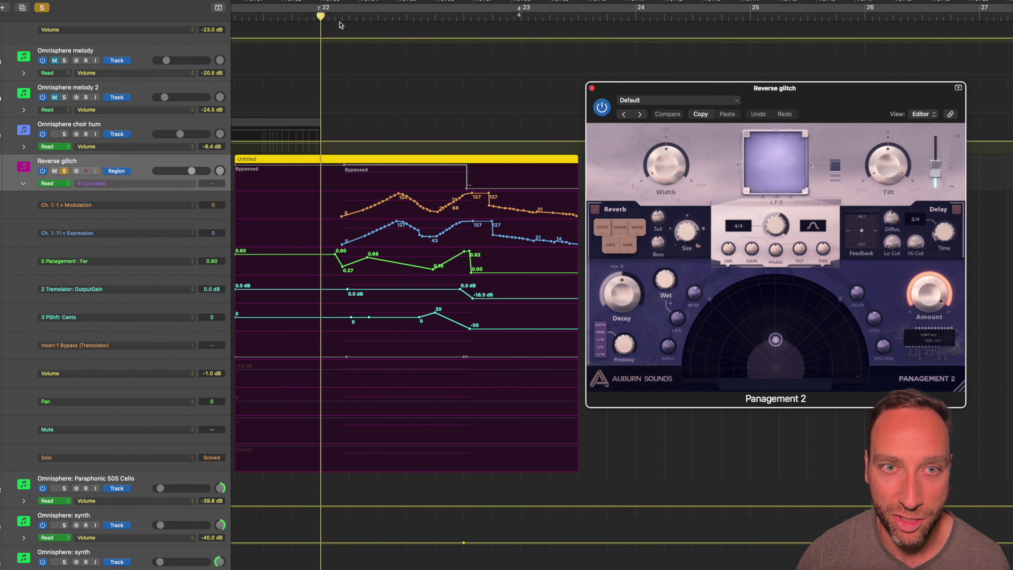
click(342, 20)
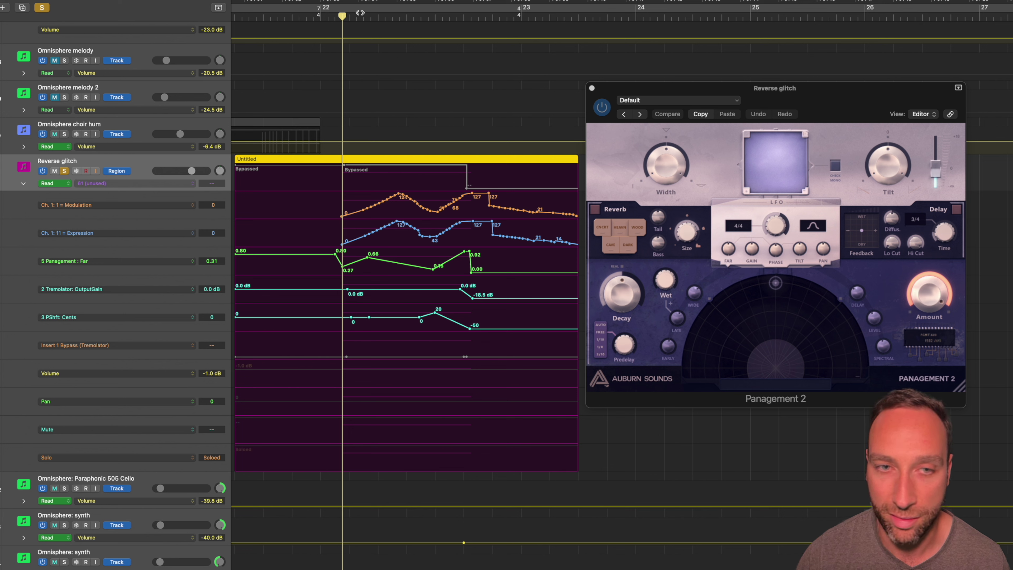
click(340, 16)
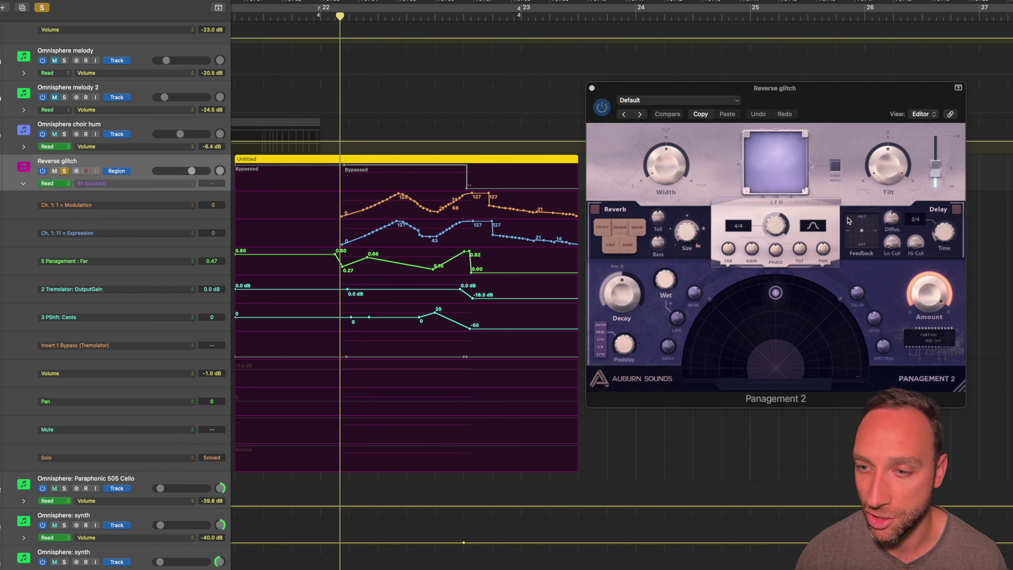
Scrub the playhead back and forth through the first Reverse glitch region to examine how the Far automation moves Panagement 2
drag(340, 18, 472, 31)
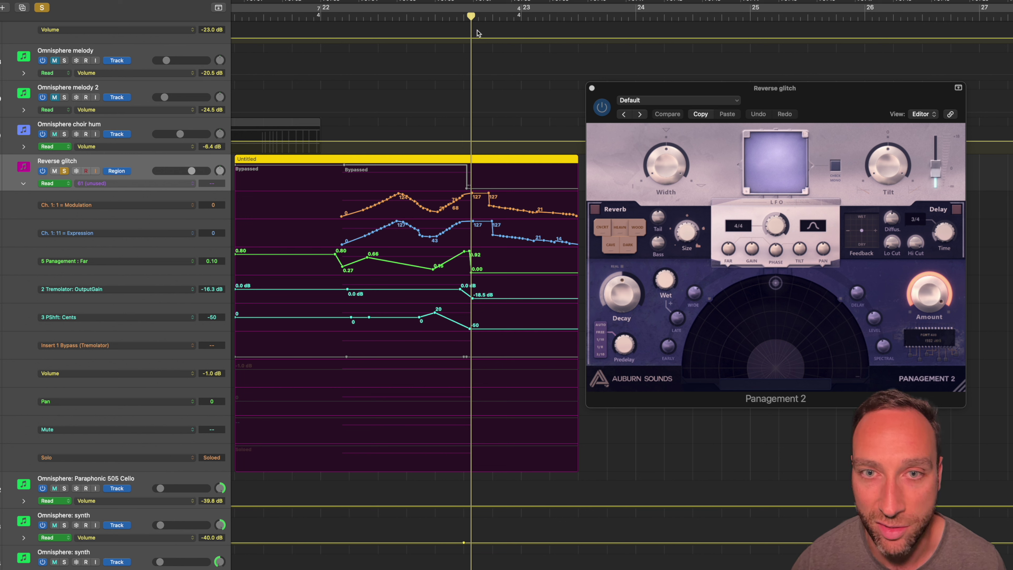
drag(472, 17, 342, 26)
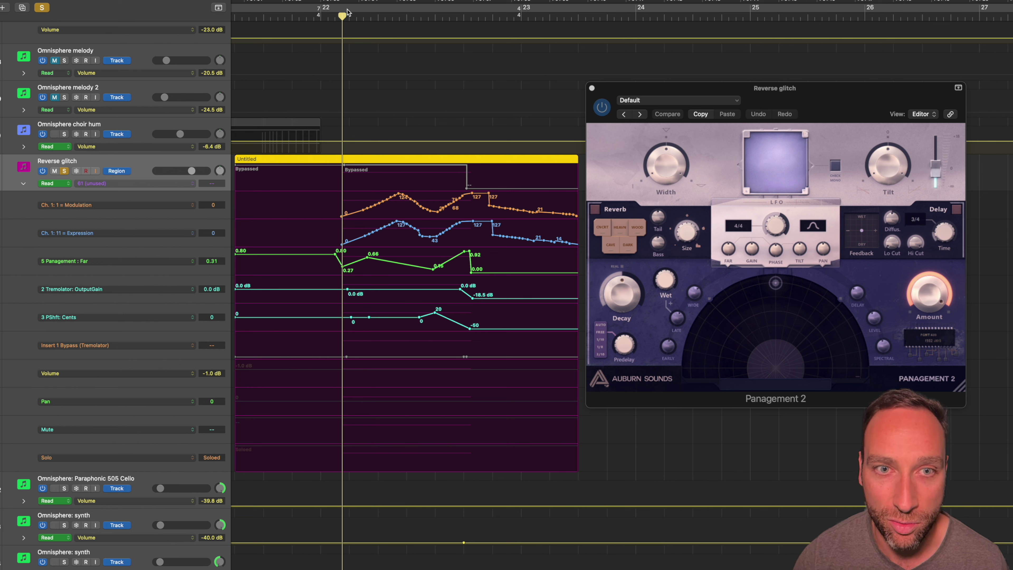
drag(342, 16, 430, 22)
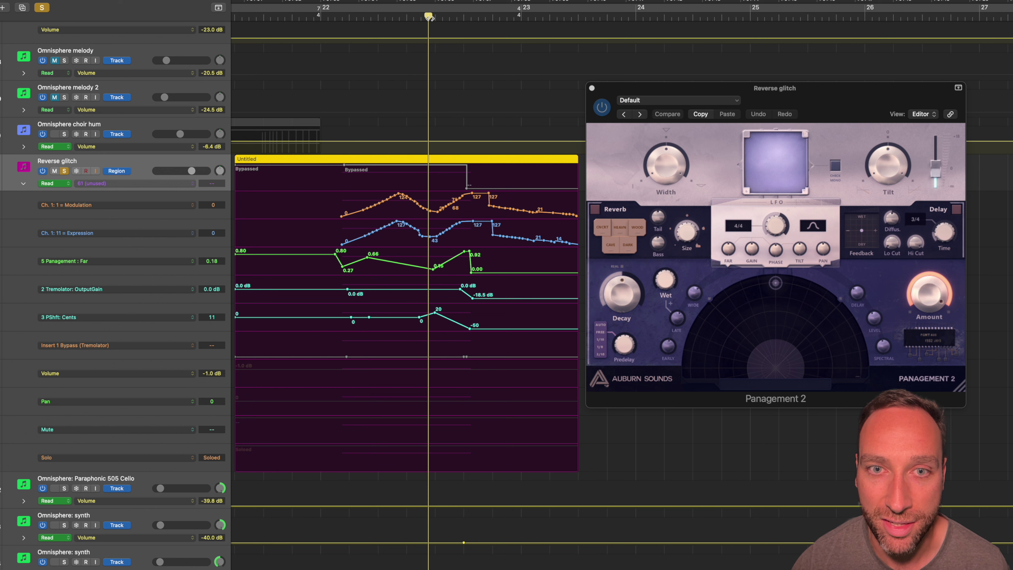
drag(430, 18, 453, 17)
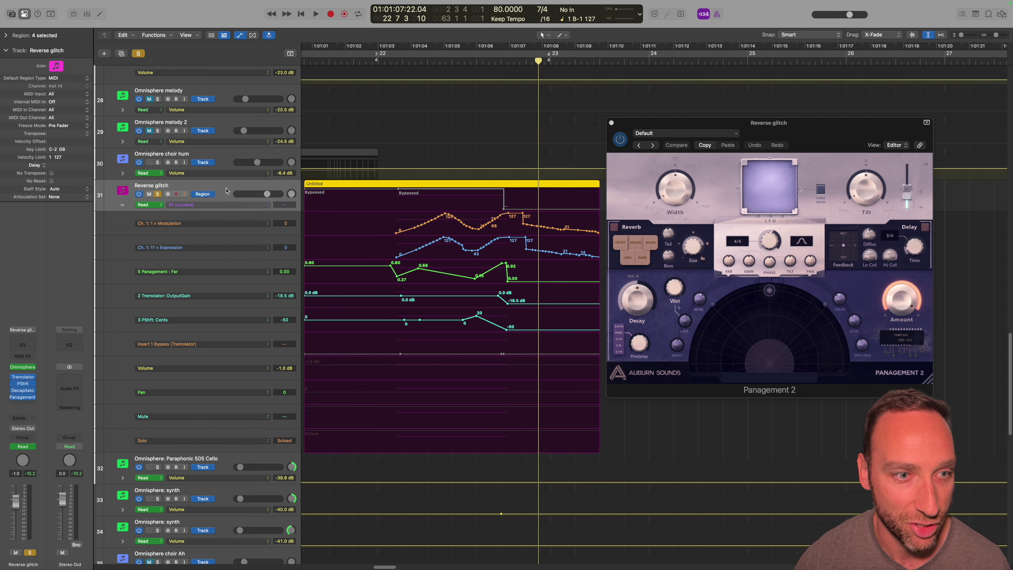
Show the mixer, close Panagement 2 and examine the Reverse glitch channel strip among its neighbours
key(x)
click(611, 122)
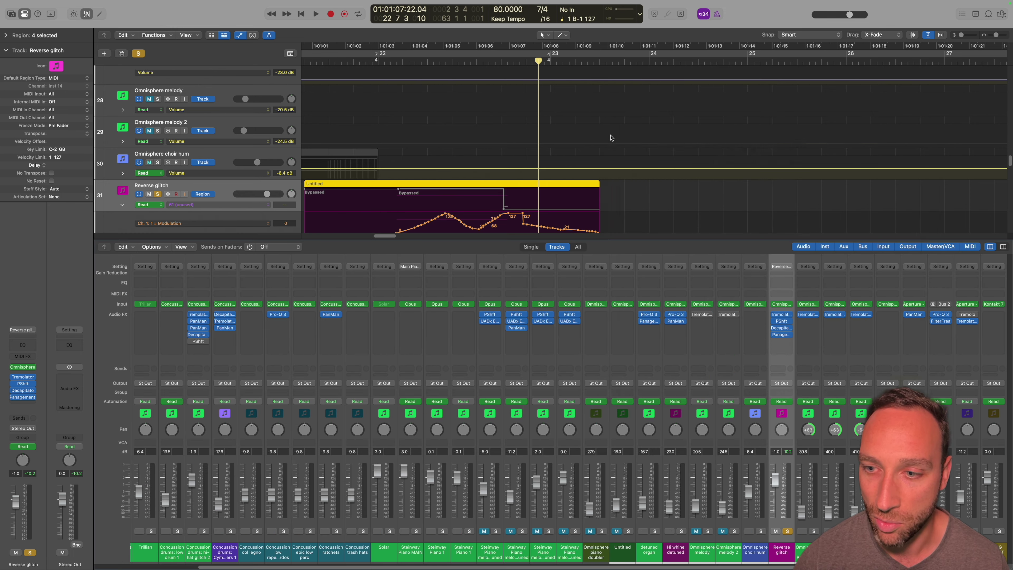
scroll(603, 281, right, 10)
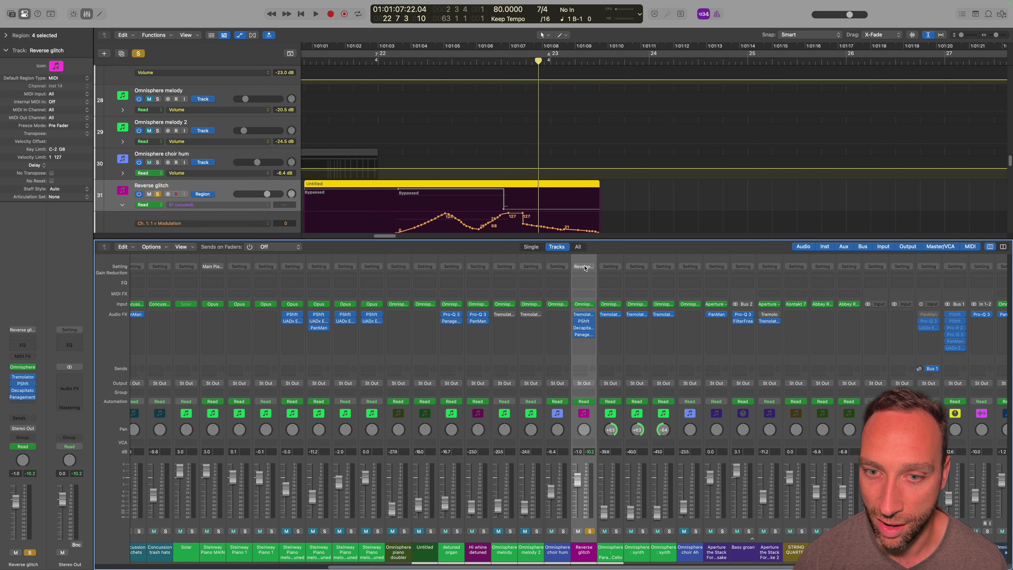
Bring up the channel strip setting save dialog for Reverse glitch and look through the MSTSK 2025 folder
click(584, 266)
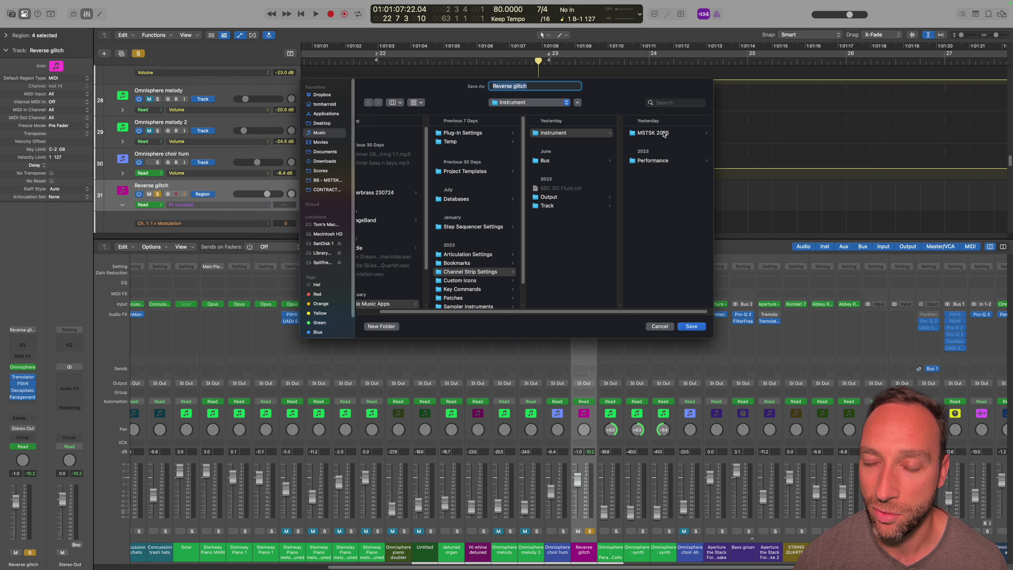
click(664, 134)
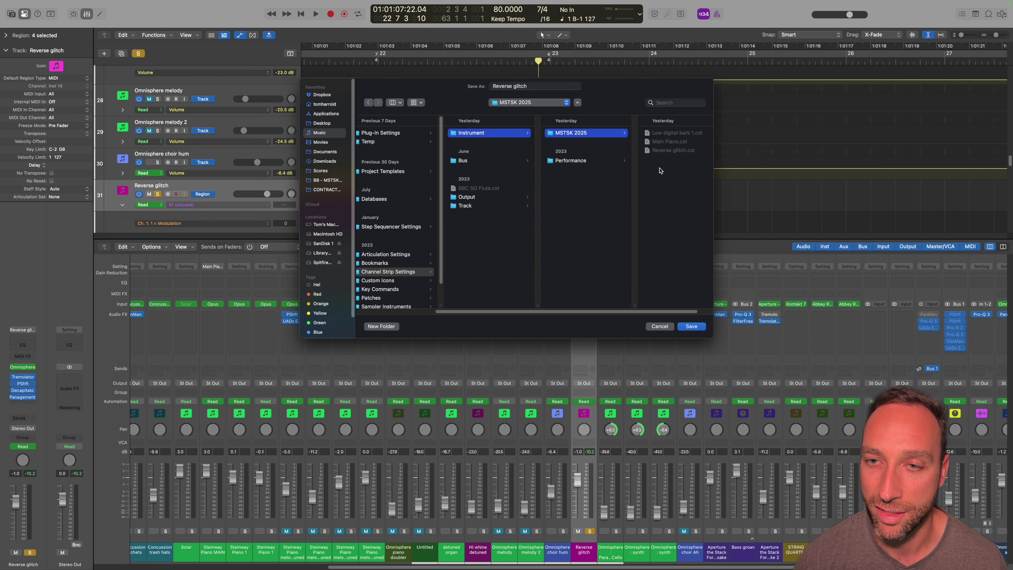
scroll(687, 151, left, 5)
scroll(678, 156, right, 6)
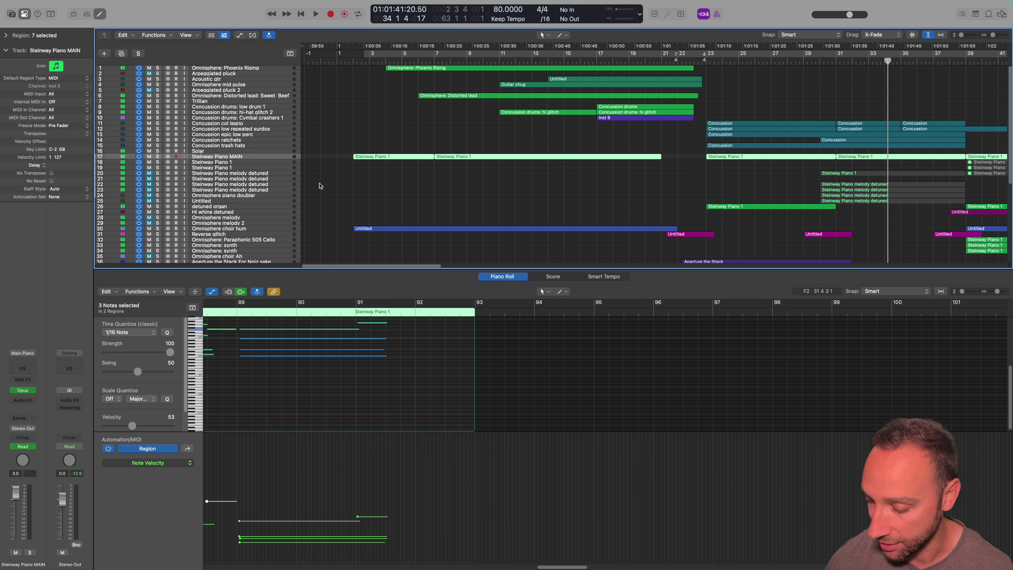
Open the Opus instrument of Steinway Piano MAIN, look over its Steinway D Master DYN patch and close it
click(22, 390)
drag(629, 235, 603, 226)
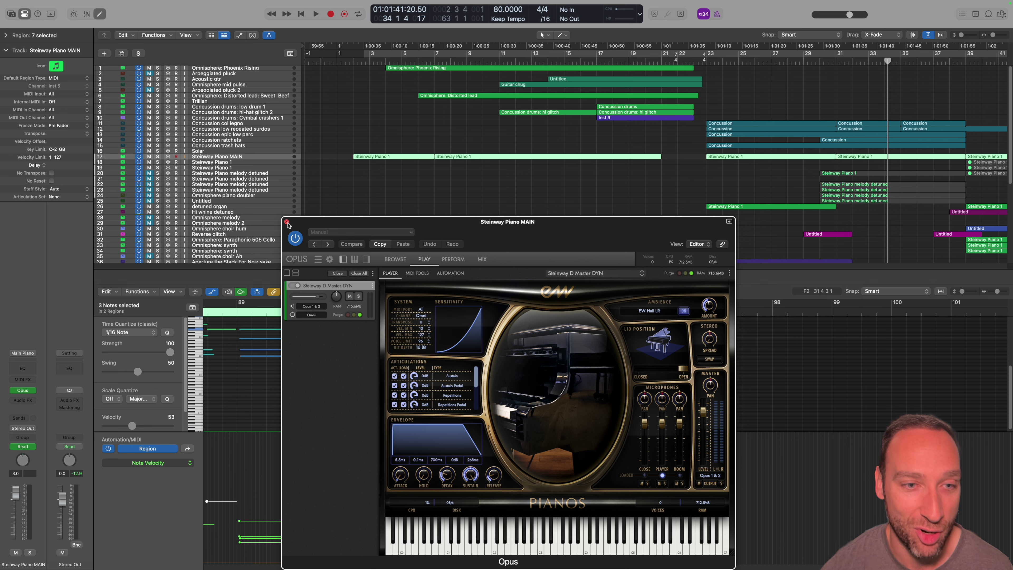
click(287, 222)
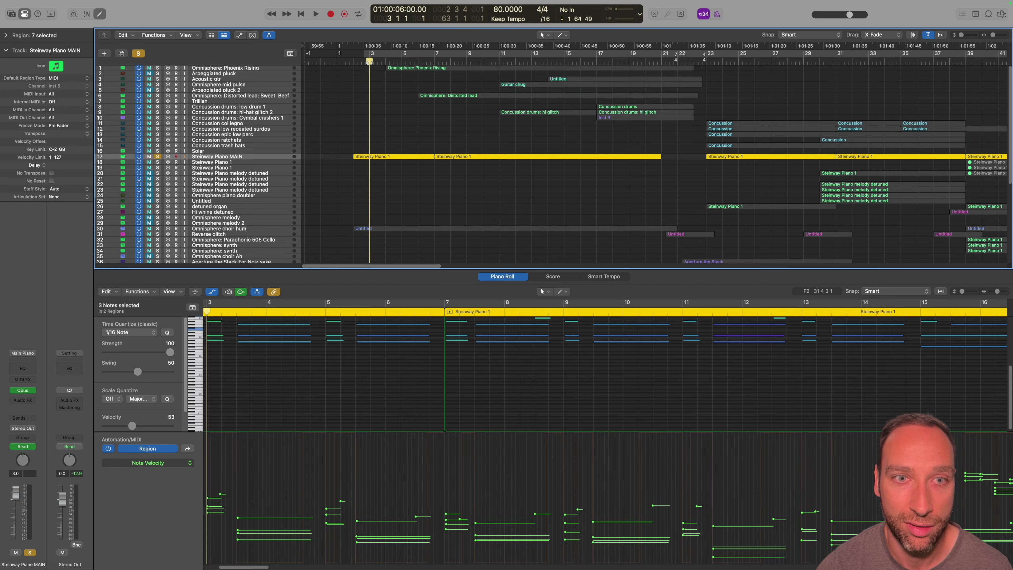
Play the soloed Steinway Piano MAIN from bar 3, then unsolo it and stop playback
key(space)
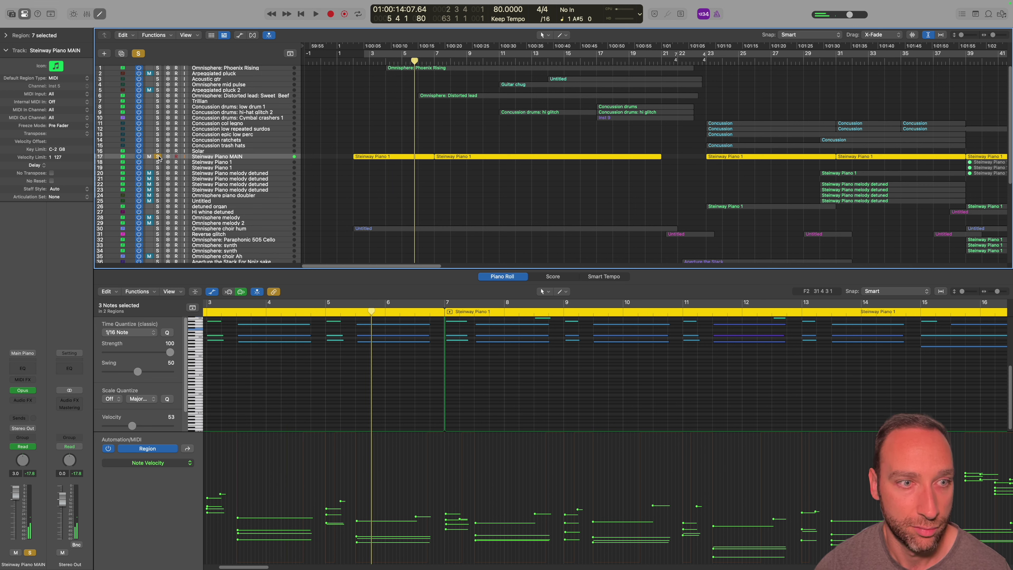
click(158, 156)
key(space)
Solo the Steinway Piano MAIN and detuned organ tracks together
scroll(674, 165, right, 10)
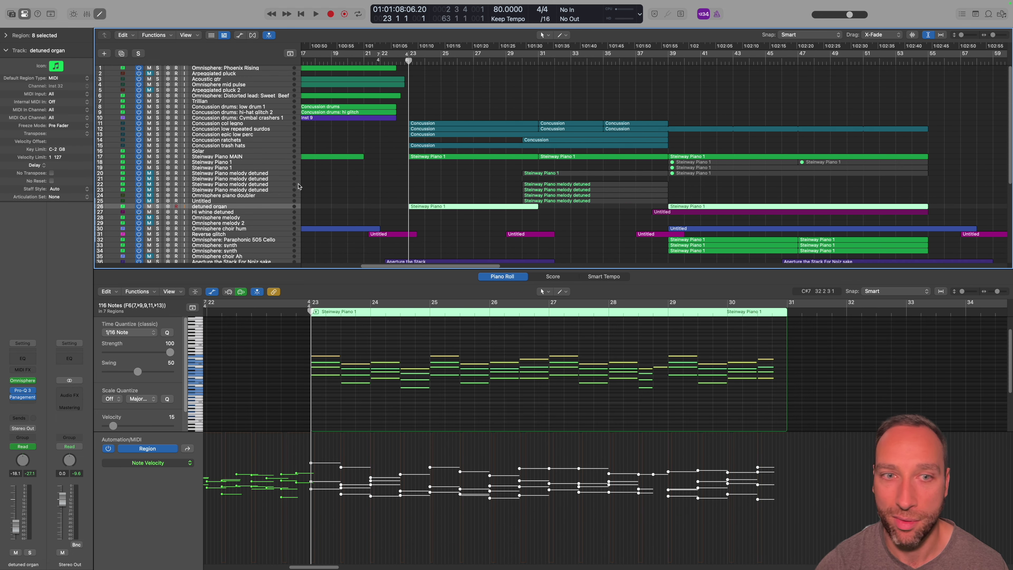
click(224, 157)
click(158, 157)
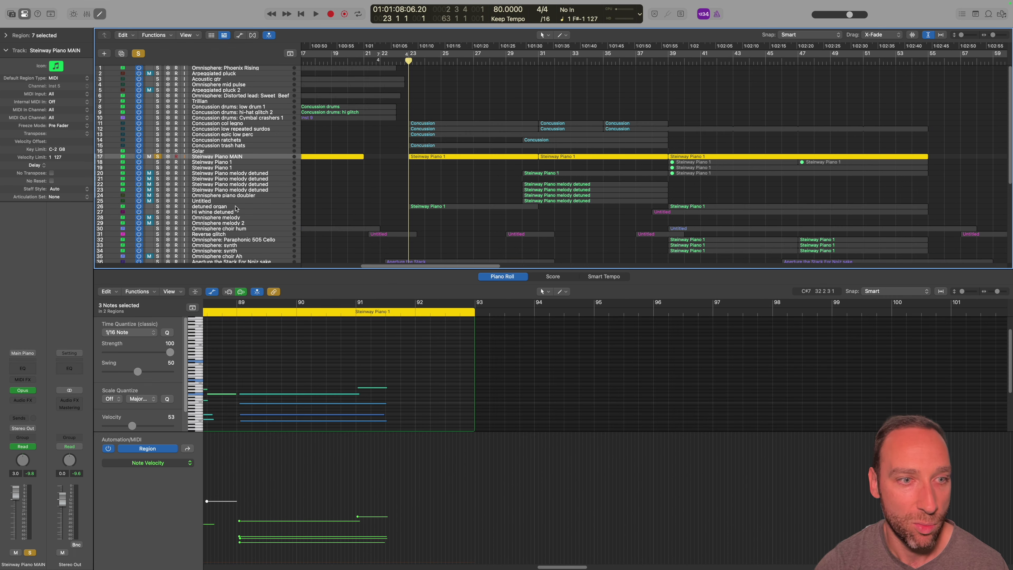
click(211, 206)
click(158, 206)
Open detuned organ's Omnisphere, examine layers D, C, B and A of NBS2 - Analog Pipes, and close it
click(23, 381)
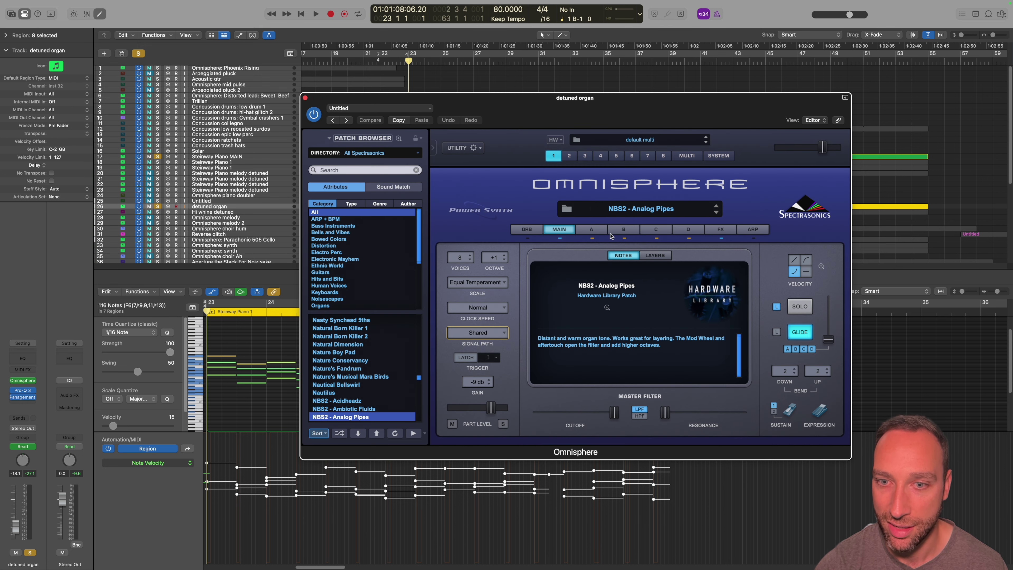
click(698, 233)
click(656, 230)
click(623, 229)
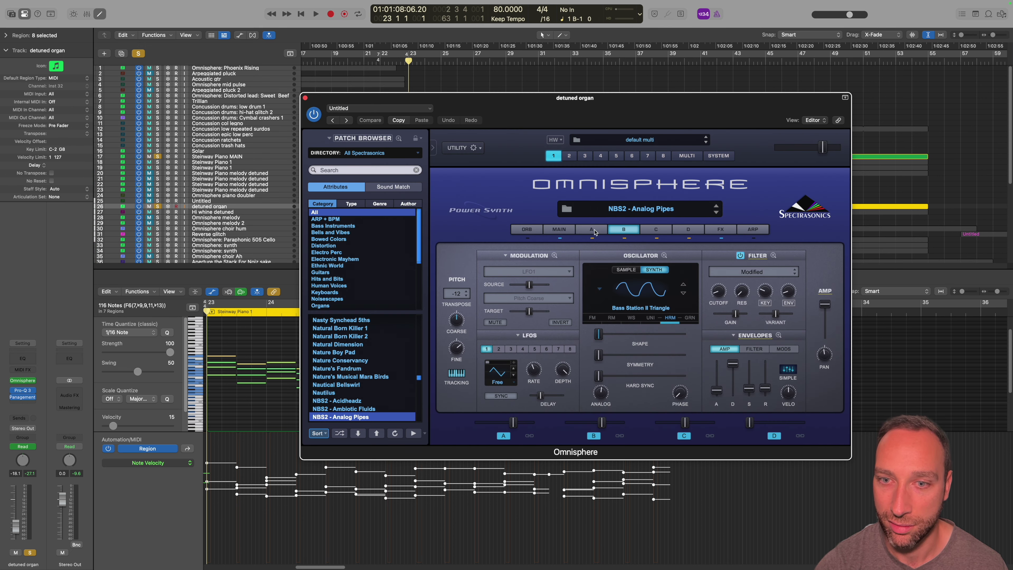
click(592, 230)
click(305, 98)
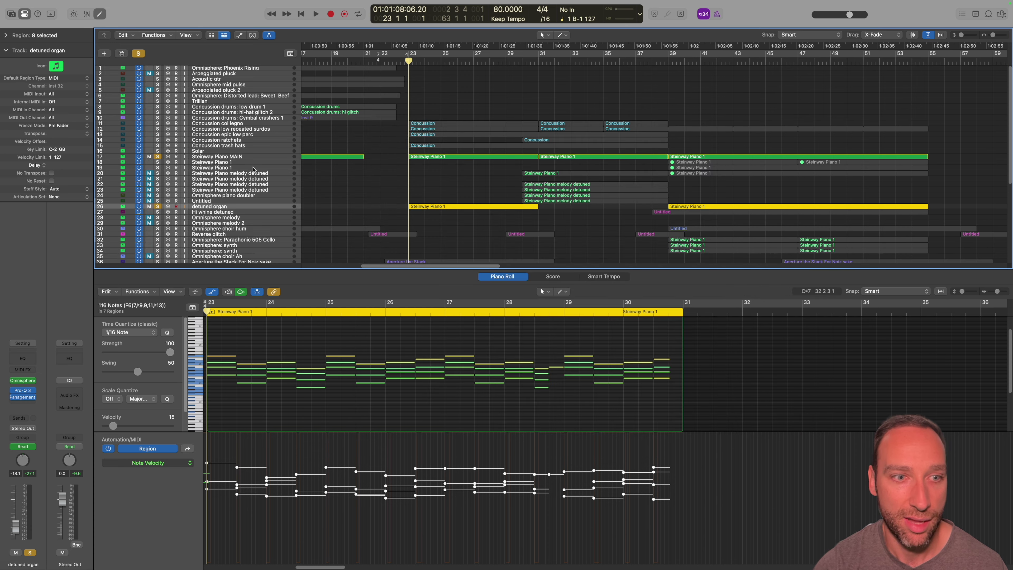
Show detuned organ's FinePitch, Volume and Panagement automation lanes enlarged and open its Panagement 2 effect
key(z)
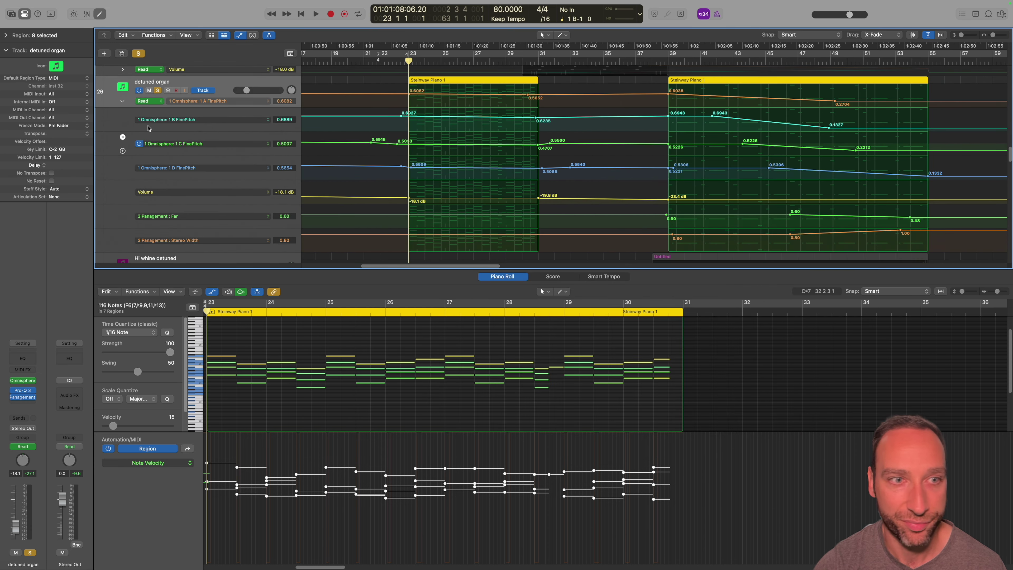
scroll(798, 159, right, 5)
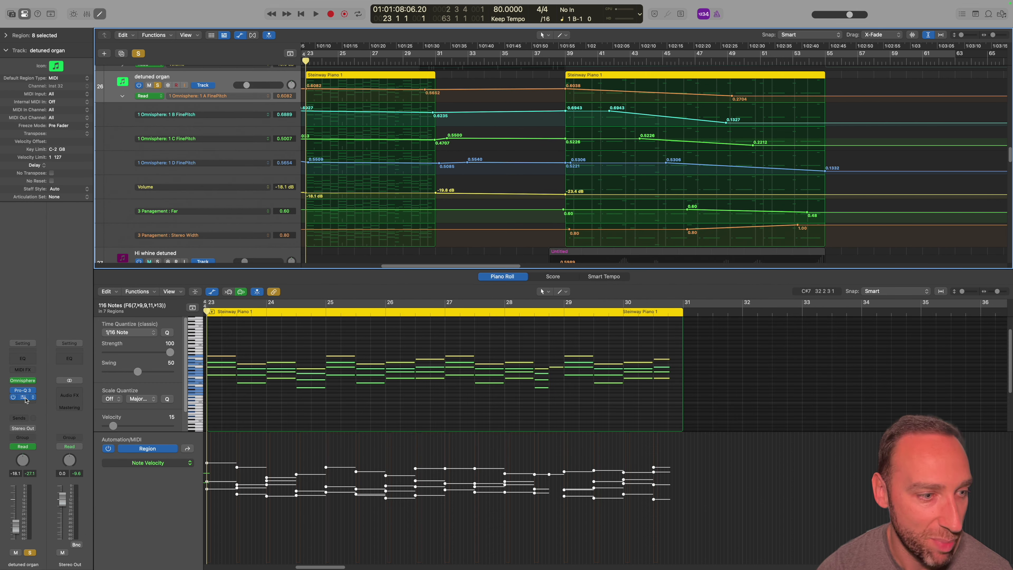
click(22, 397)
Play the soloed piano and detuned organ from bar 39 to hear the pitch and Panagement automation, then stop
click(566, 60)
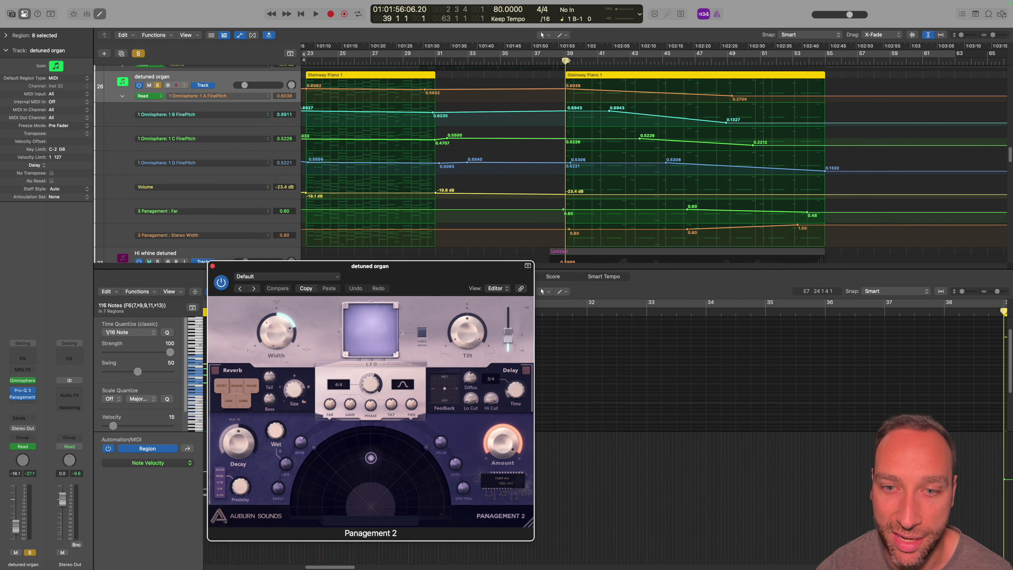
mouse_move(567, 61)
mouse_down()
mouse_move(822, 84)
mouse_move(618, 75)
mouse_move(565, 62)
mouse_up()
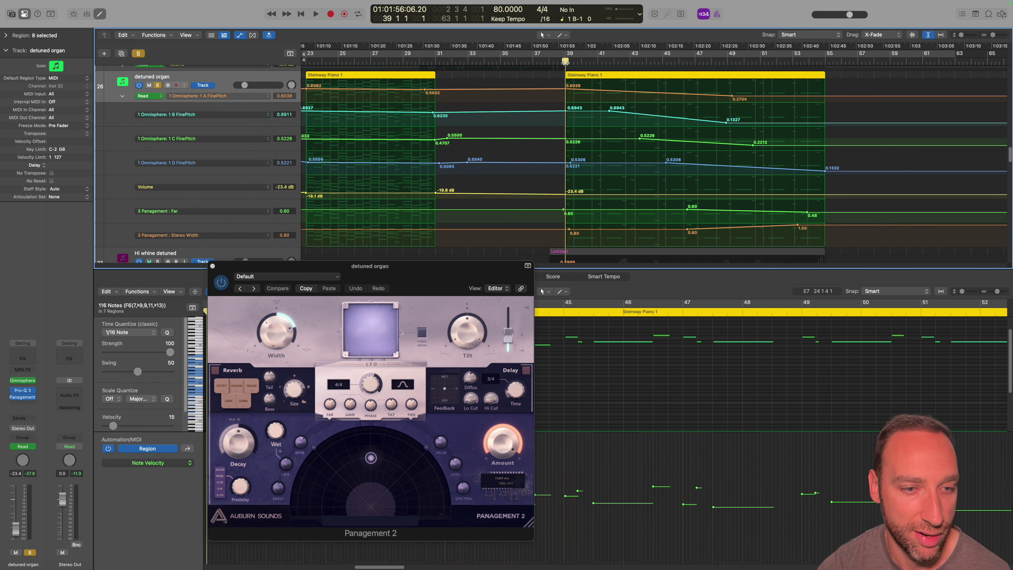
key(space)
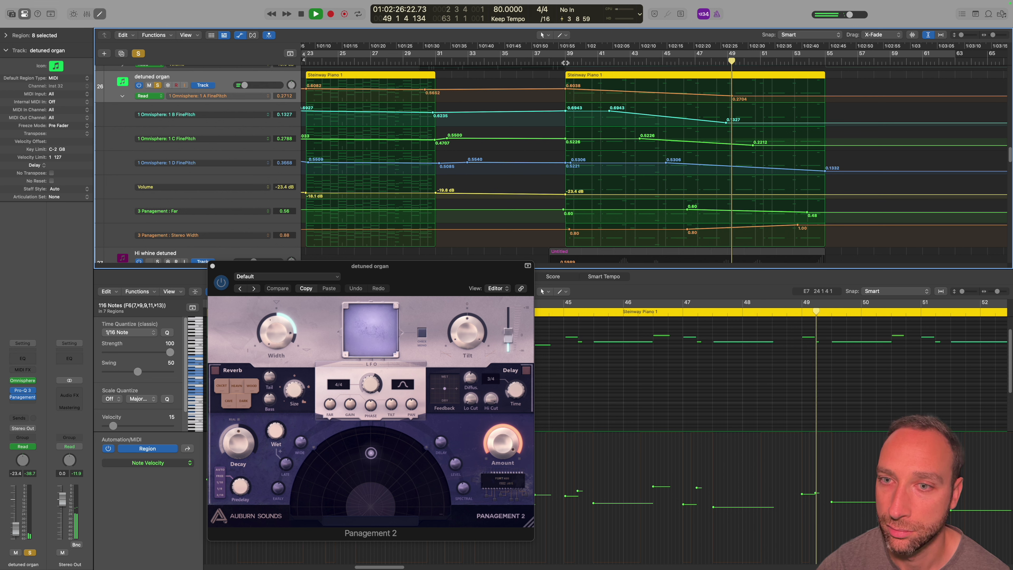
key(space)
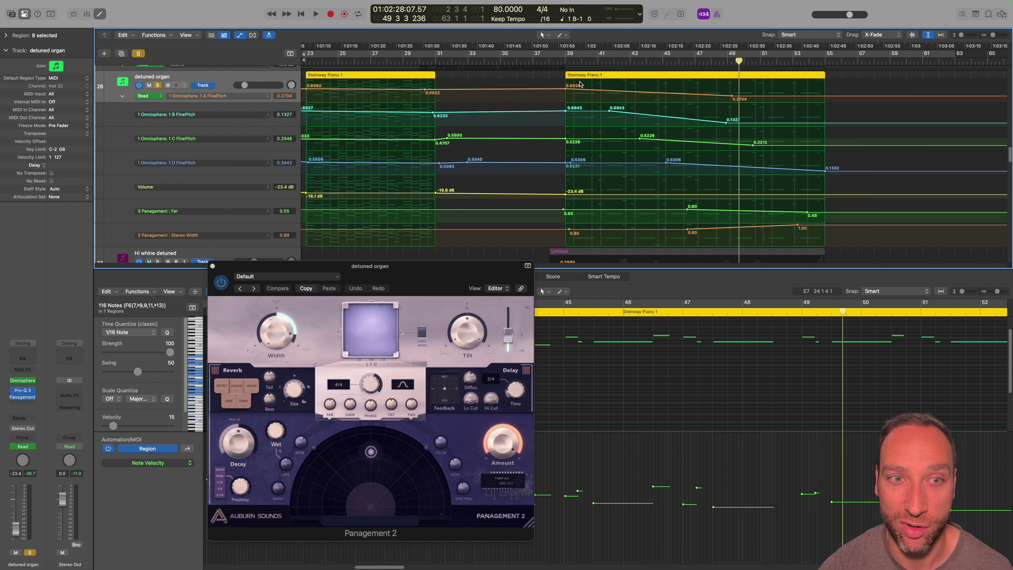
Hide the automation lanes, return to the compact track overview and clear all solos
key(a)
scroll(555, 96, up, 1)
scroll(510, 120, up, 3)
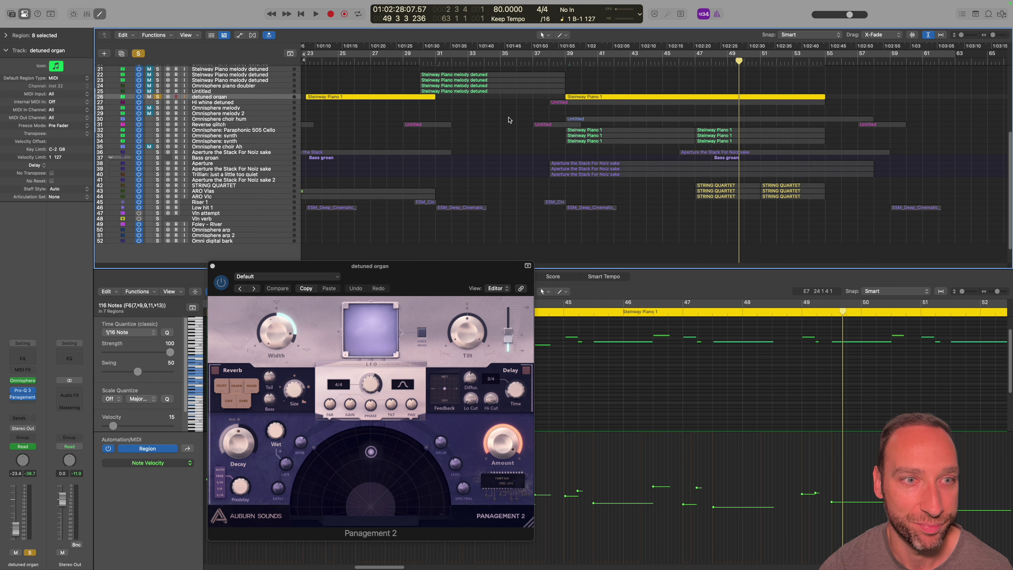
scroll(510, 120, up, 3)
click(138, 54)
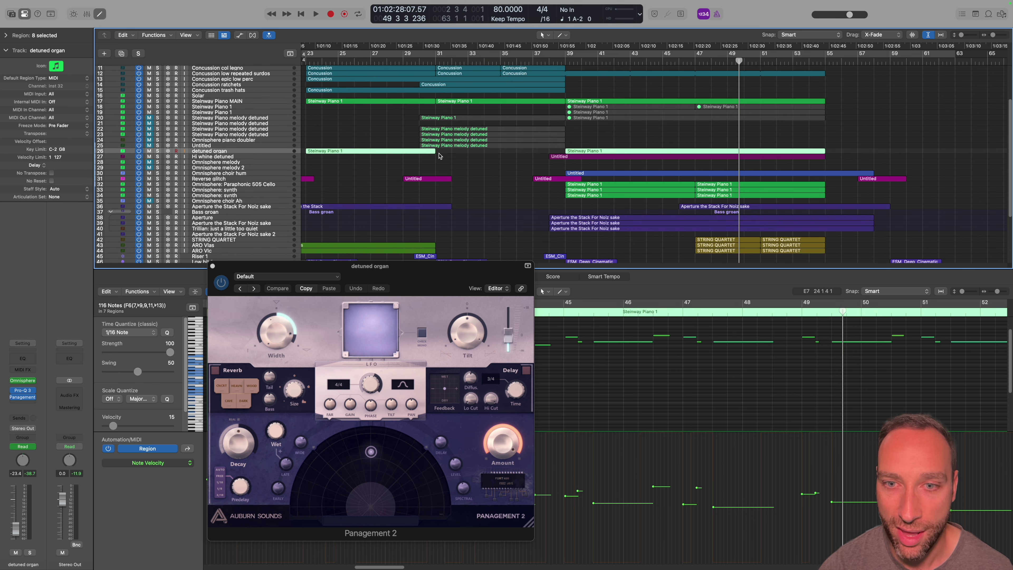
Solo Omnisphere: Paraphonic 505 Cello and both Omnisphere: synth tracks, play them from bar 39 and stop
click(261, 186)
shift+click(256, 196)
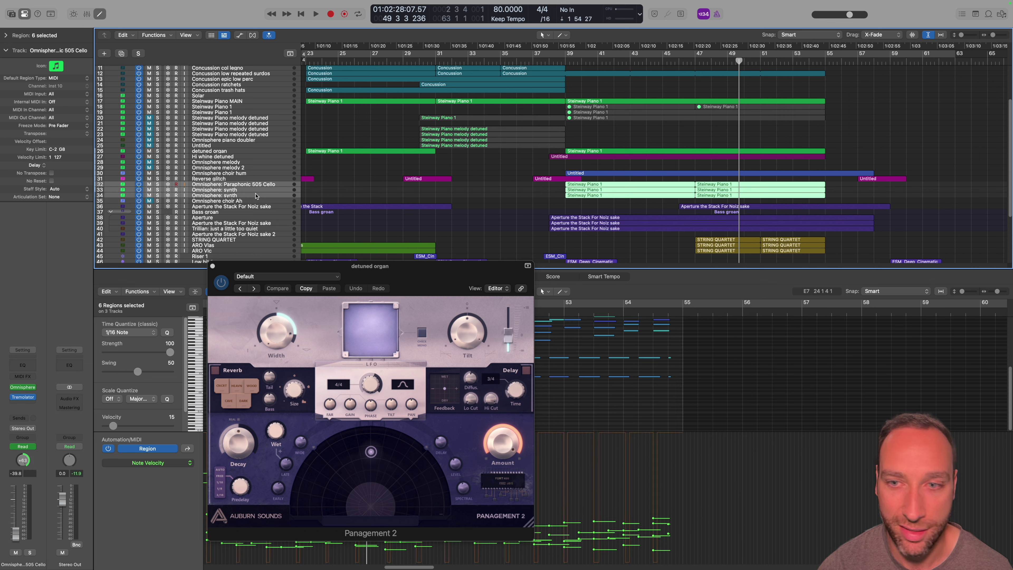
click(158, 189)
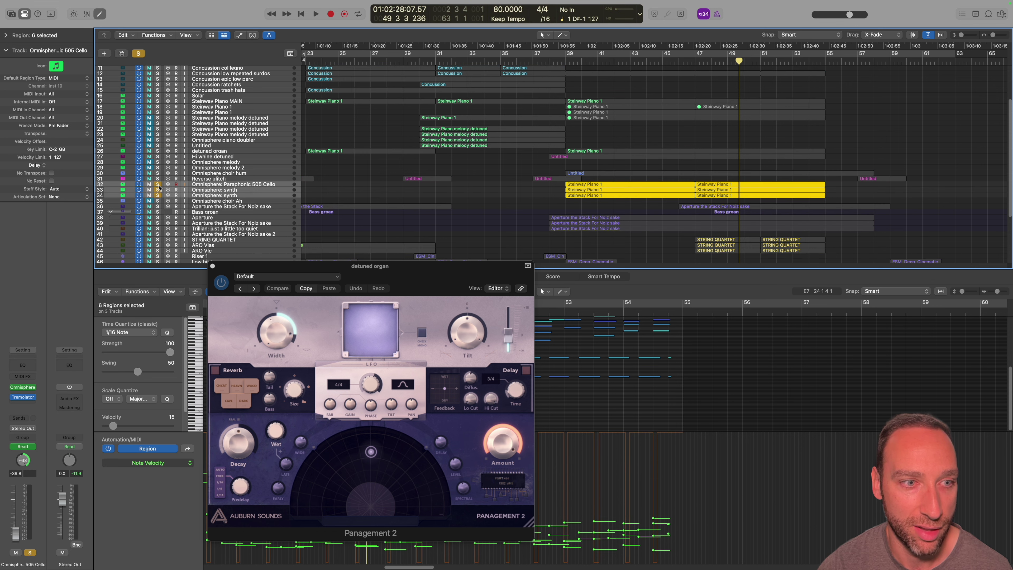
double_click(565, 60)
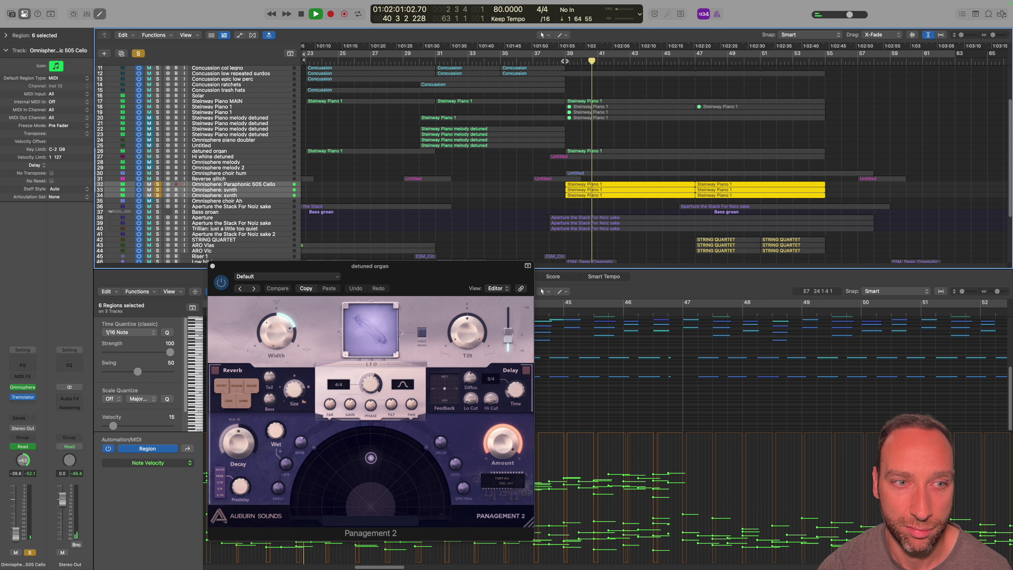
scroll(565, 61, down, 2)
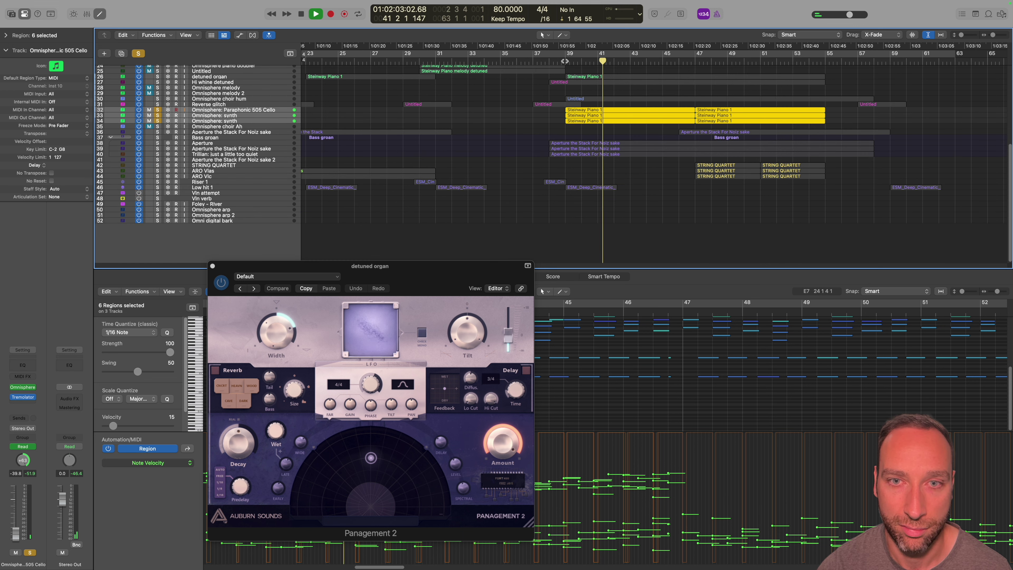
scroll(565, 60, down, 5)
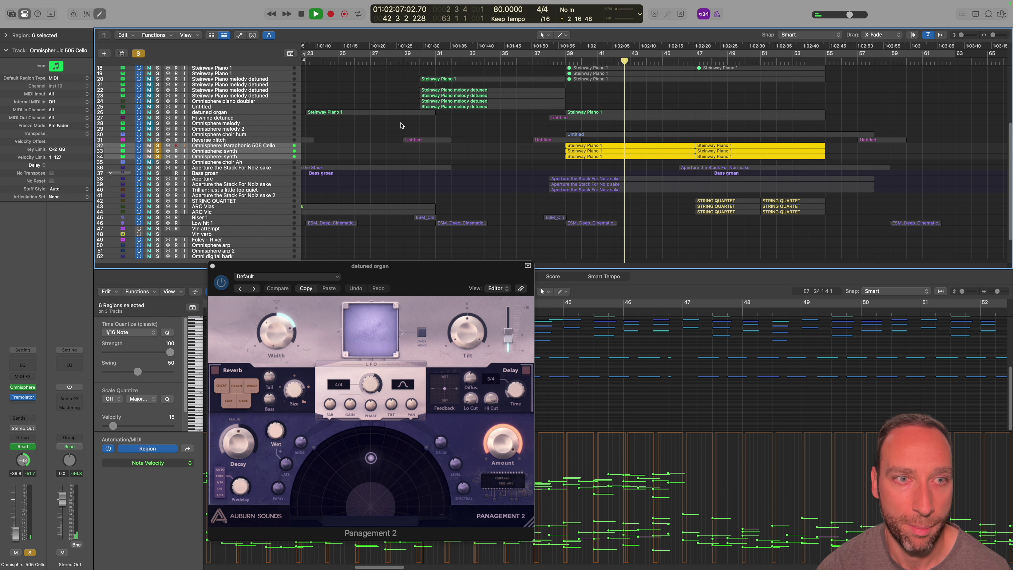
scroll(400, 125, up, 2)
key(space)
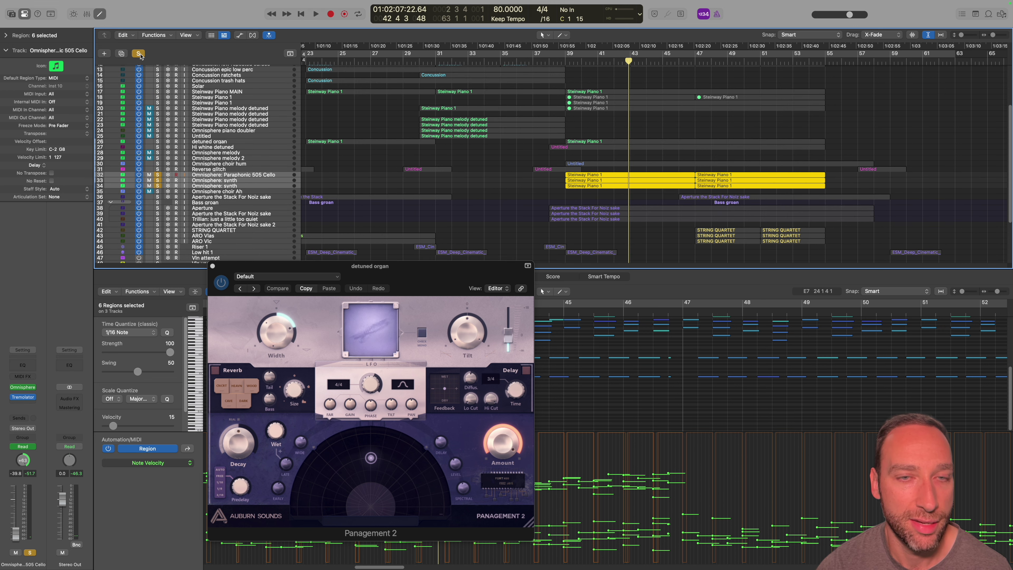
Unsolo the three Omnisphere tracks, play the full arrangement from bar 31 and stop
key(s)
click(433, 61)
key(space)
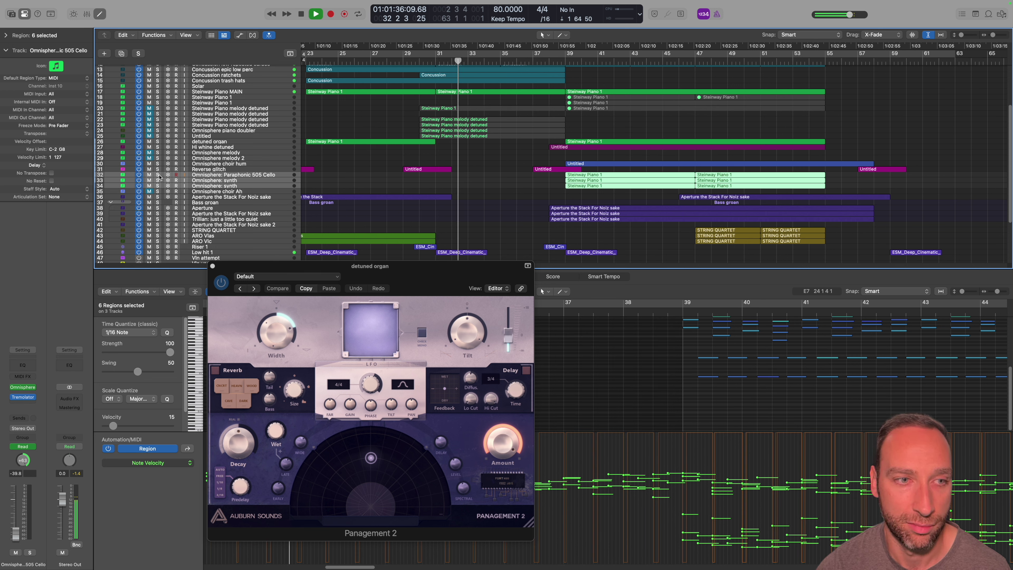
key(space)
Solo the three Omnisphere tracks again and replay them briefly from bar 39
key(s)
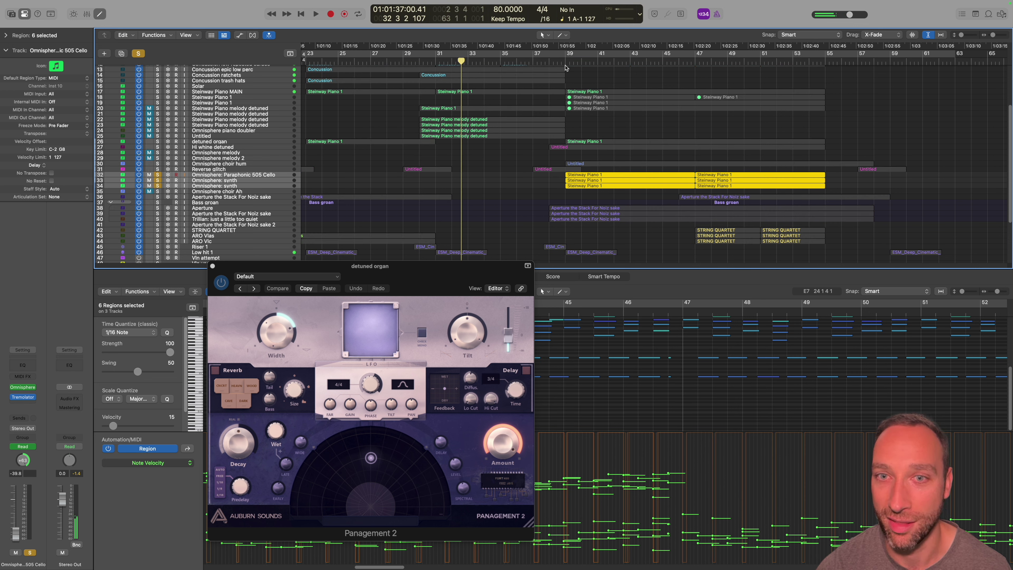
double_click(565, 63)
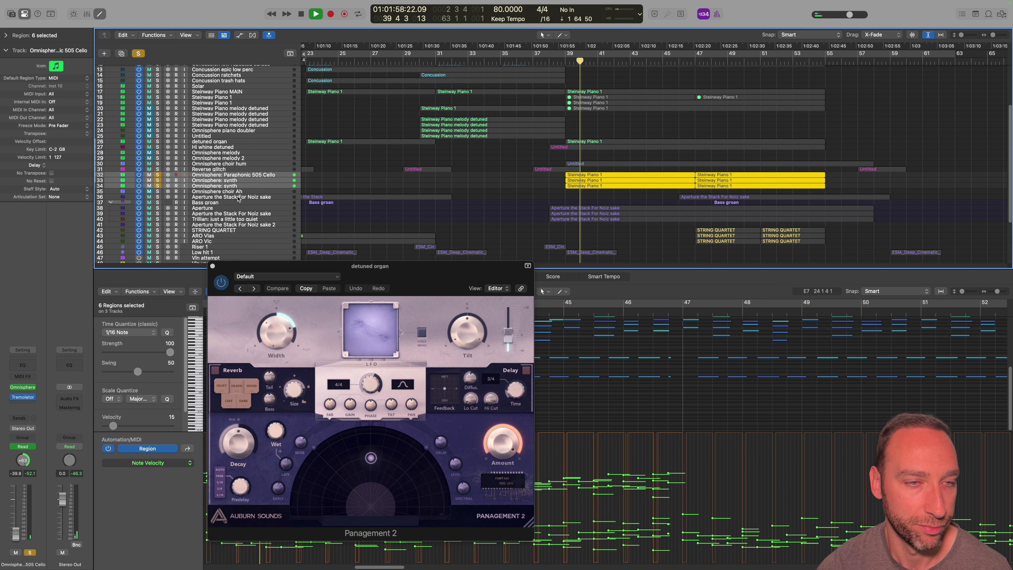
key(space)
Open Tremolator on the first Omnisphere: synth track to view its Dirty Throbs preset, then close it and Panagement 2
click(243, 180)
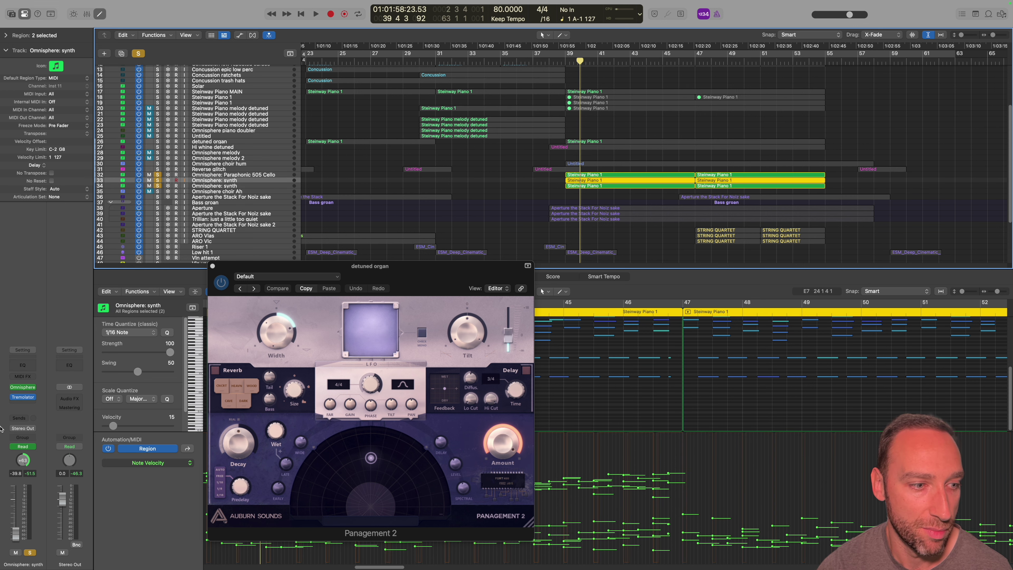
click(22, 396)
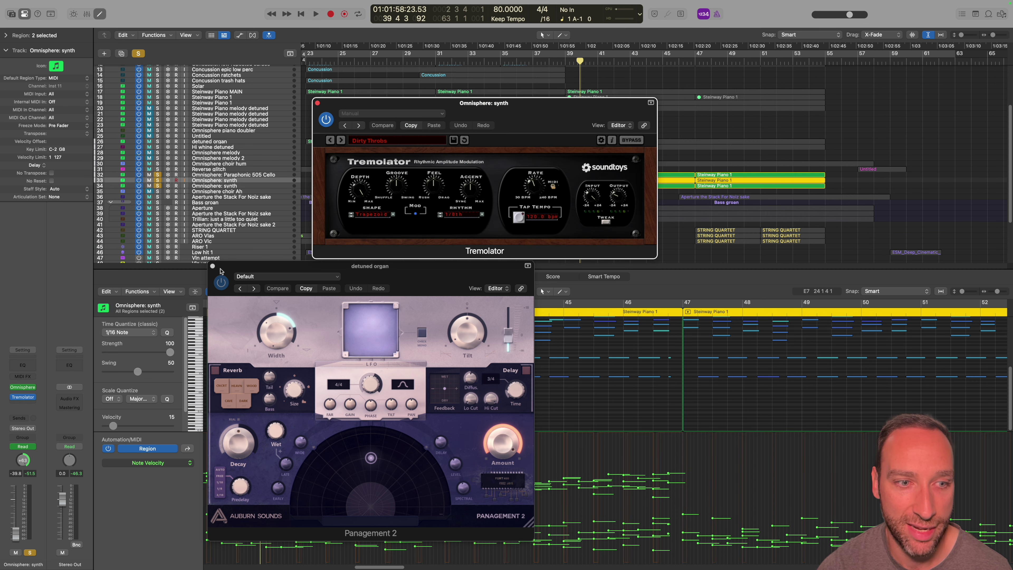
click(212, 266)
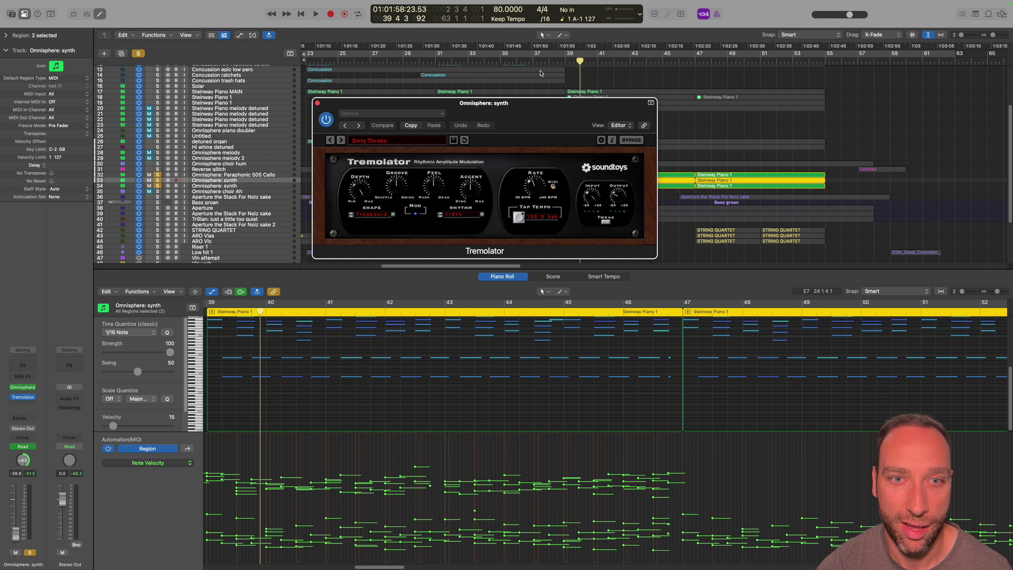
click(317, 104)
Check the channel strips of the second Omnisphere: synth and Paraphonic 505 Cello, then unsolo all three Omnisphere tracks
click(260, 187)
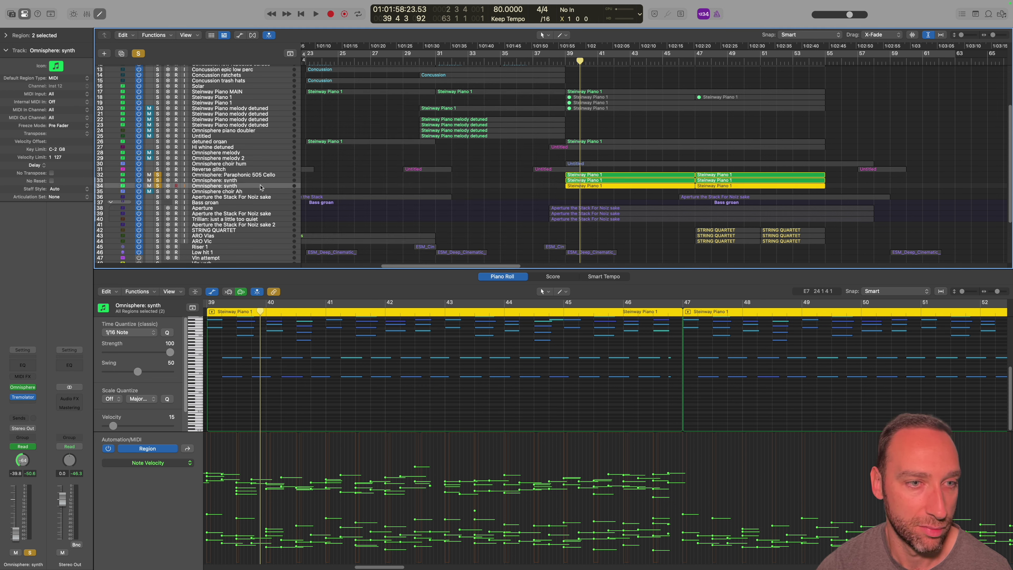
click(251, 174)
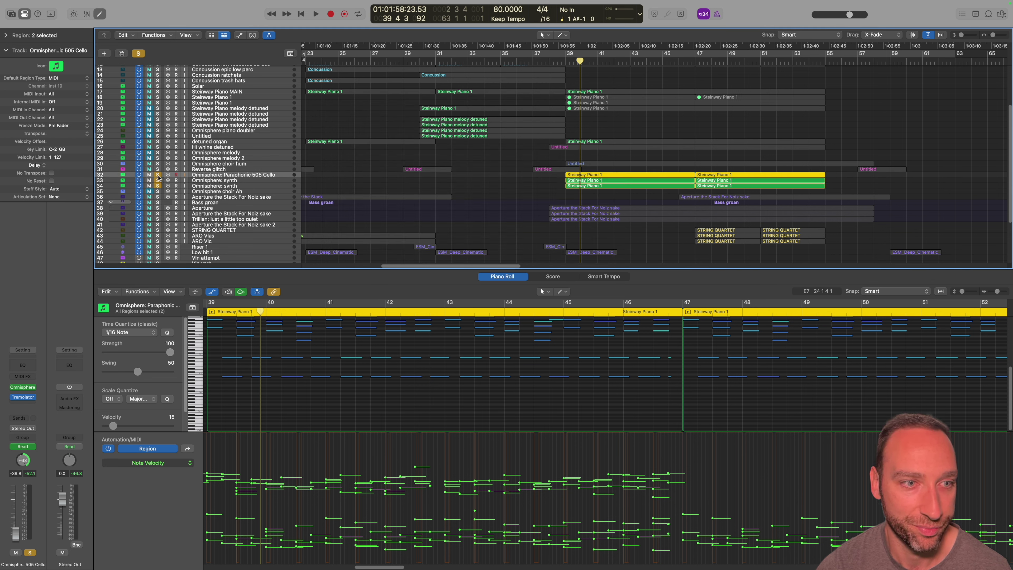
click(158, 175)
click(158, 180)
click(157, 186)
scroll(390, 210, down, 1)
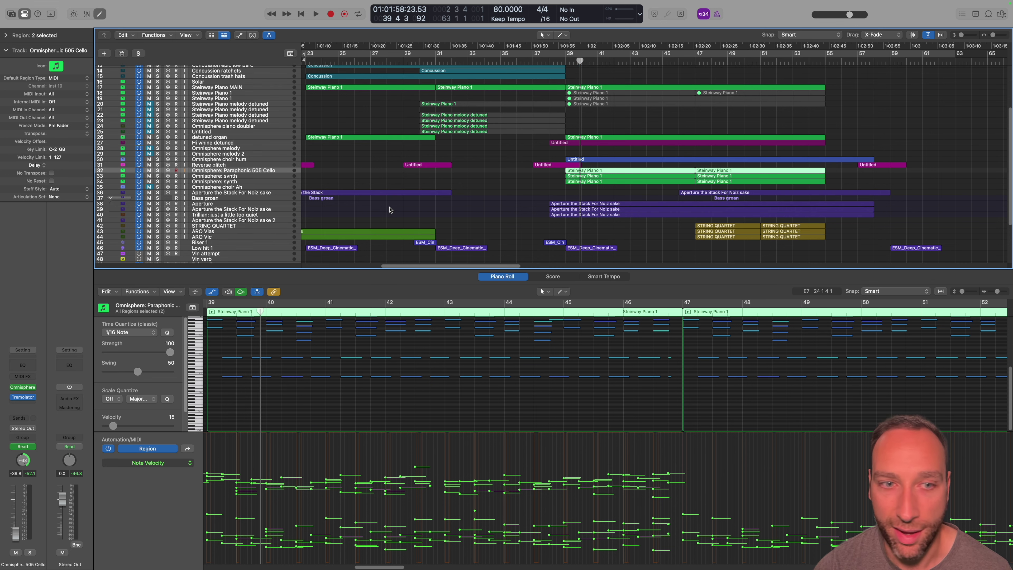
Open the Aperture instrument on track 36, Aperture the Stack For Noiz sake, to examine its sound, and close it
click(262, 193)
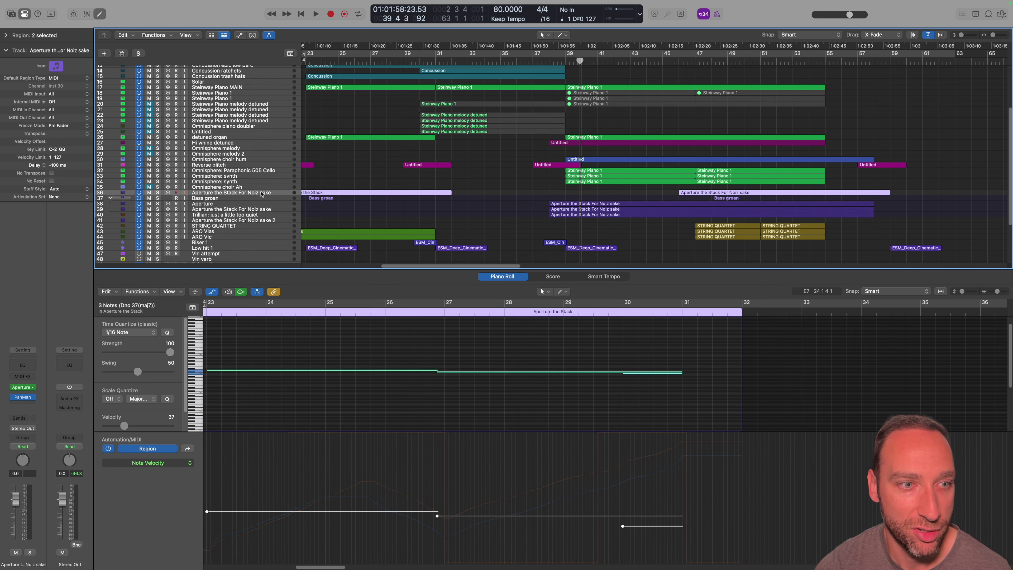
click(23, 388)
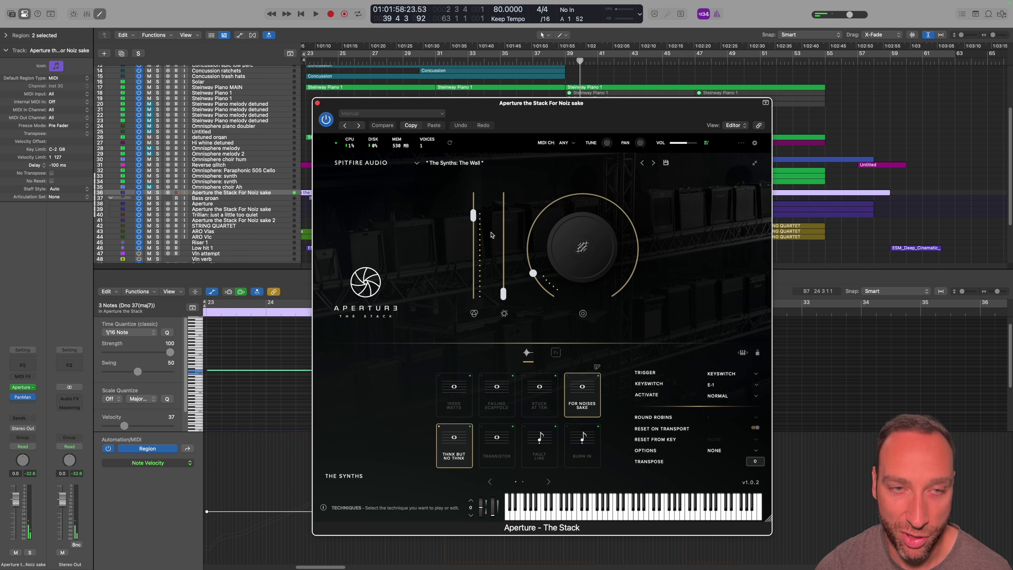
click(317, 103)
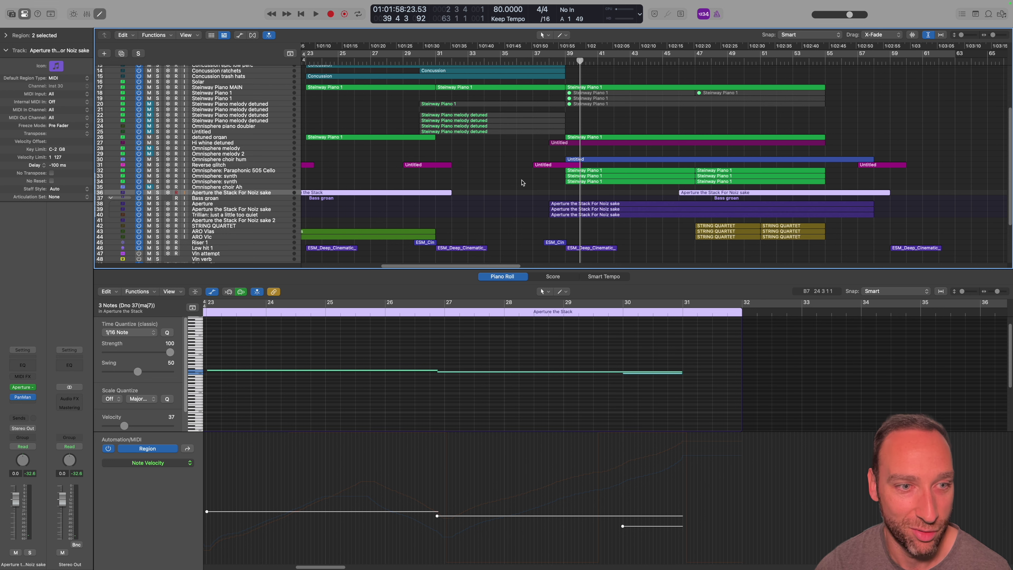
Solo the Bass groan stack, play it from bar 39 while selecting its Aperture track, and stop
scroll(526, 186, down, 1)
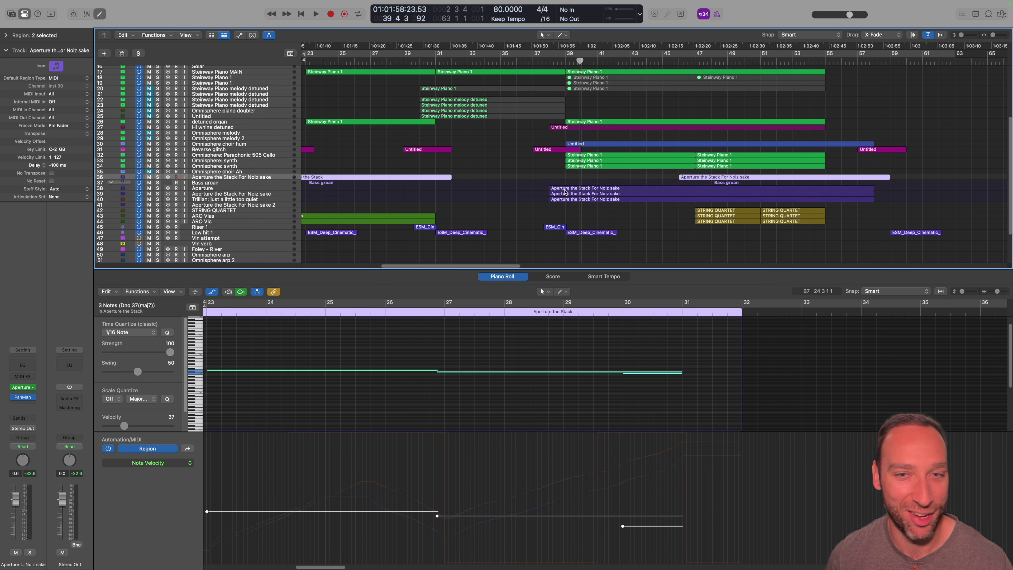
click(179, 184)
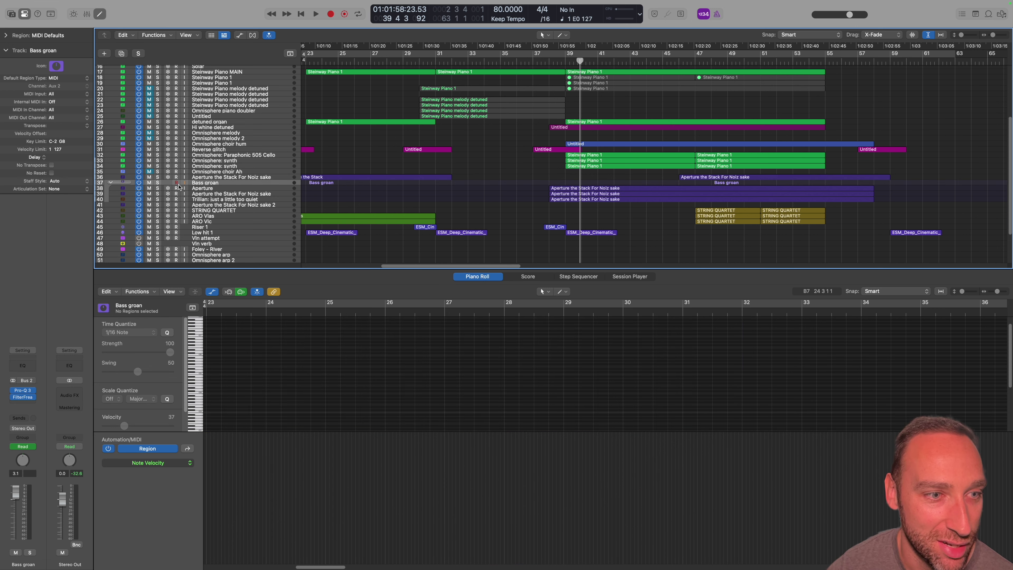
click(158, 183)
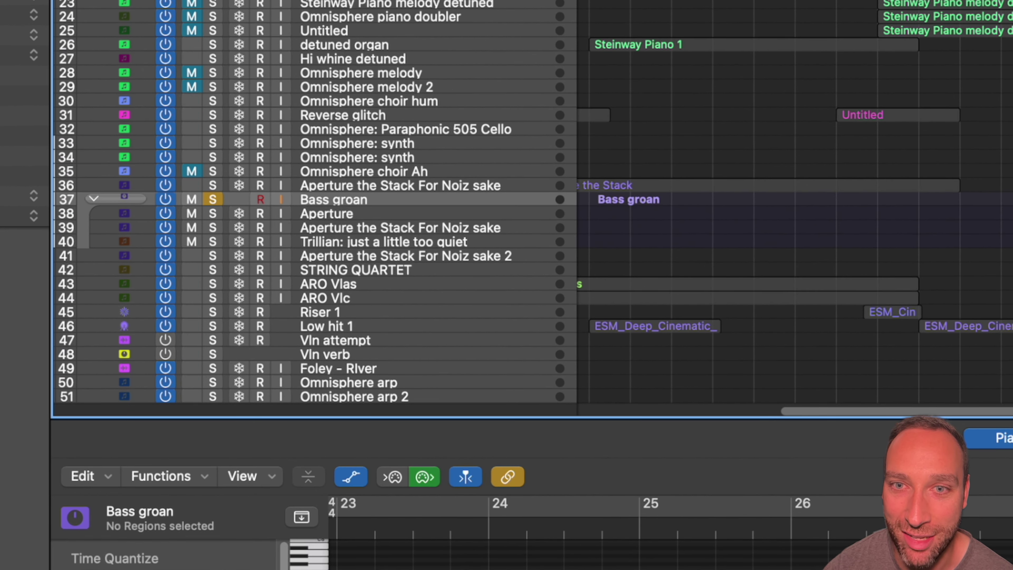
key(space)
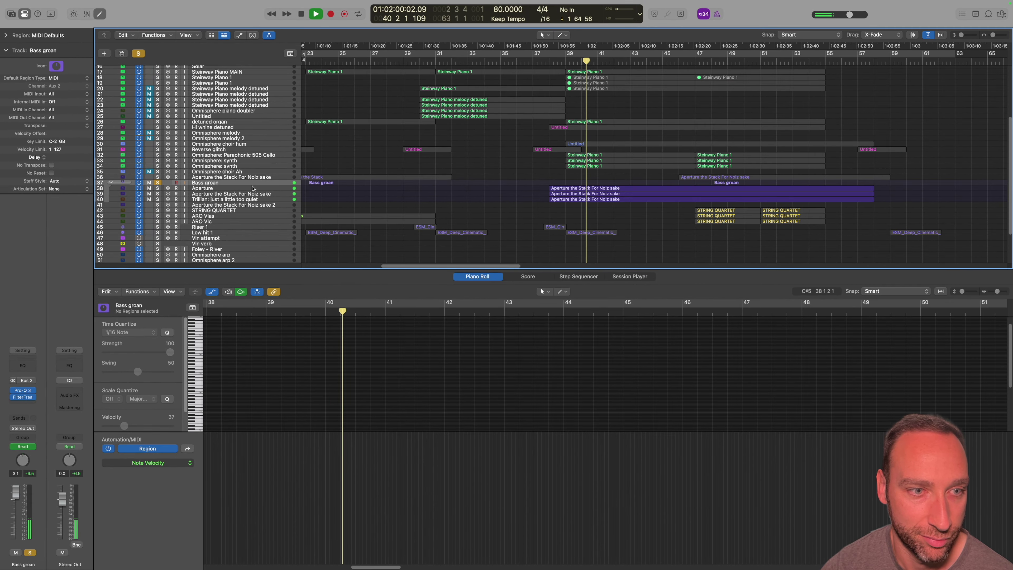
click(251, 199)
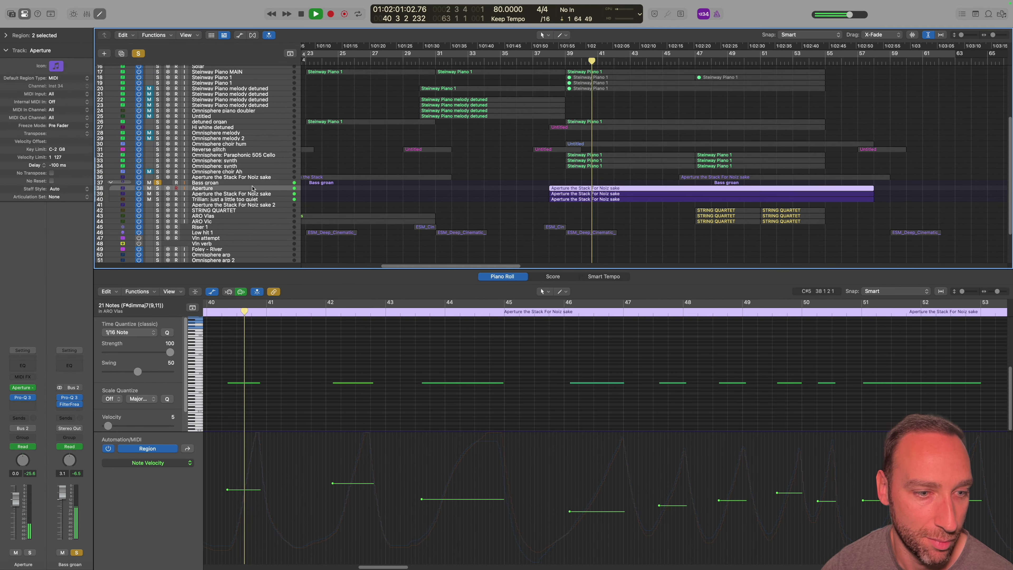
key(space)
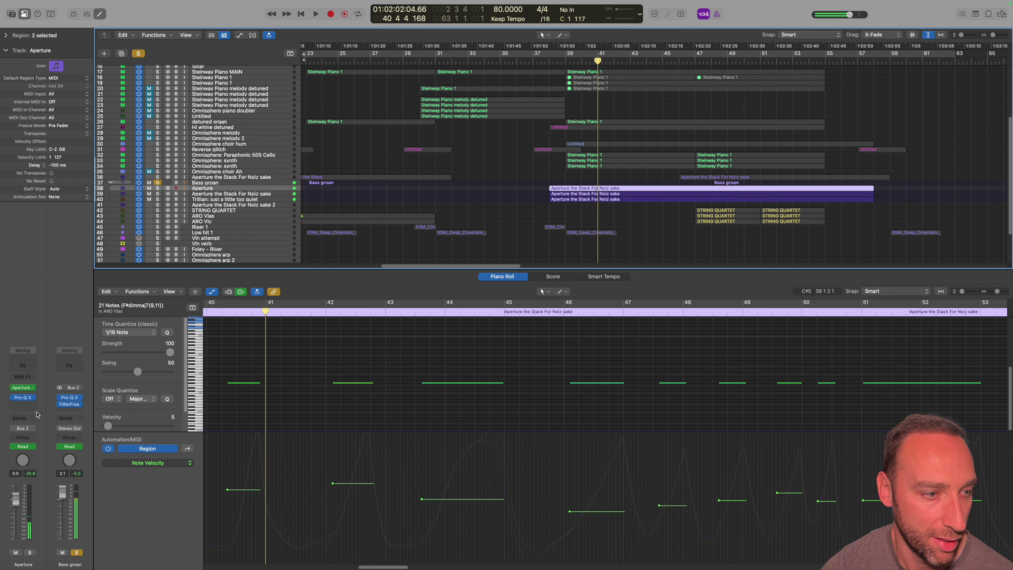
Inspect the Aperture, Omnisphere and Trilian instruments on the three Bass groan subtracks, then close their windows
click(24, 388)
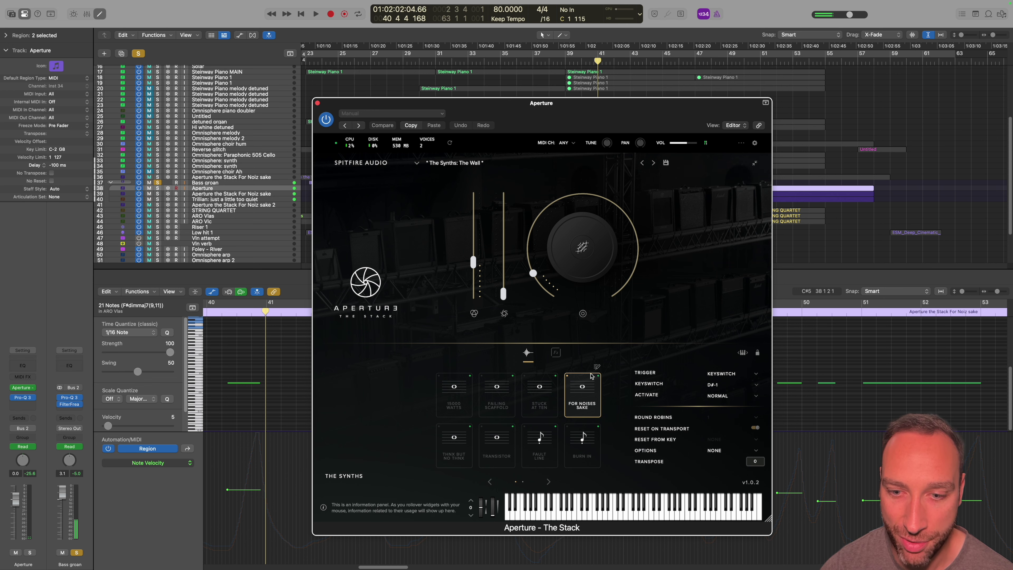
click(318, 102)
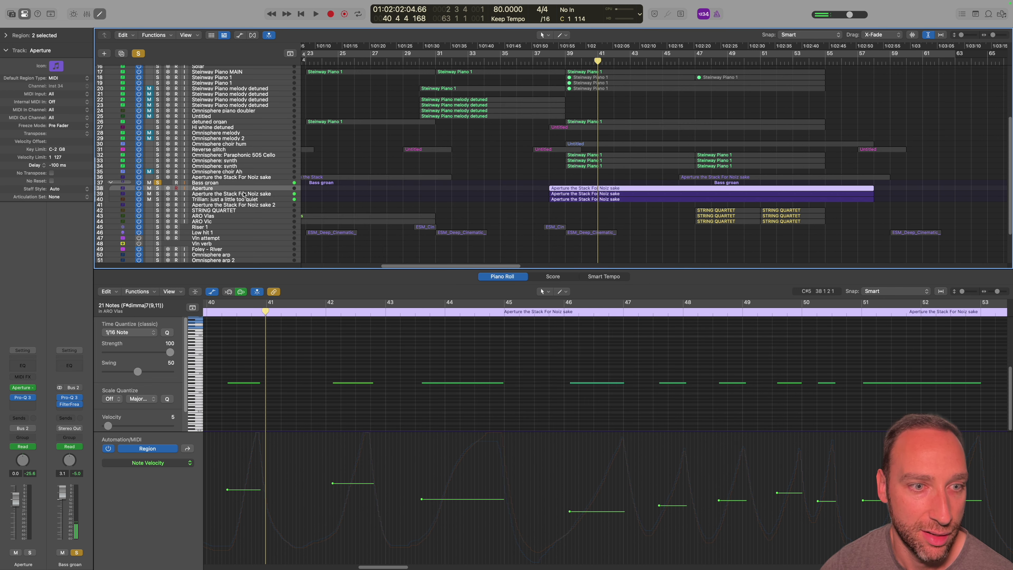
click(243, 194)
click(23, 389)
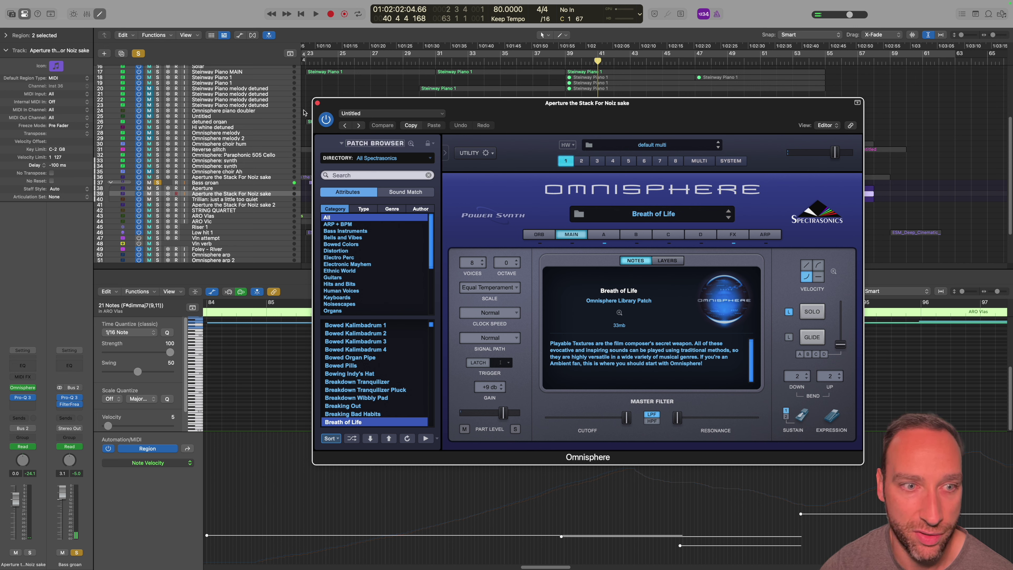
click(244, 199)
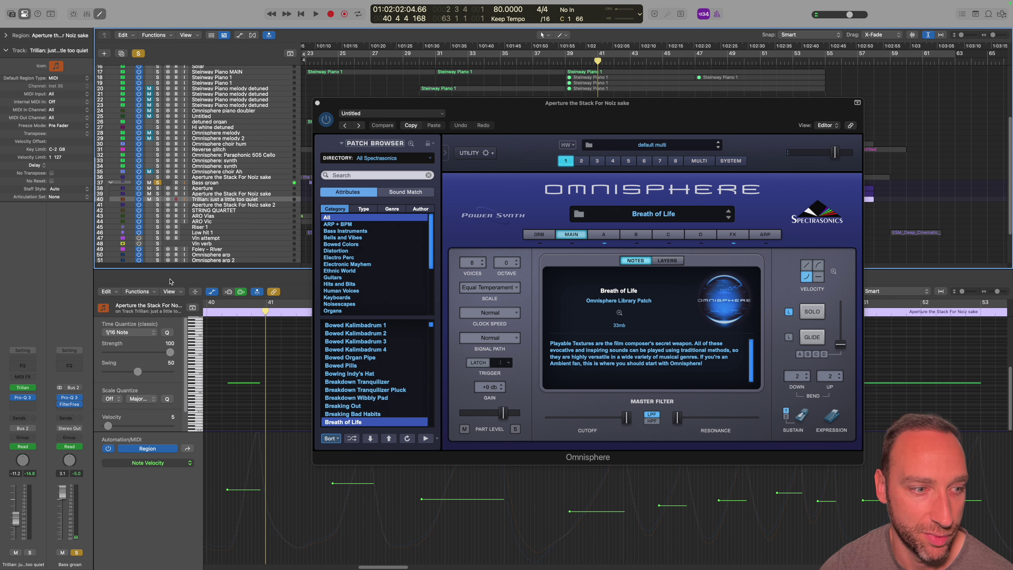
click(24, 388)
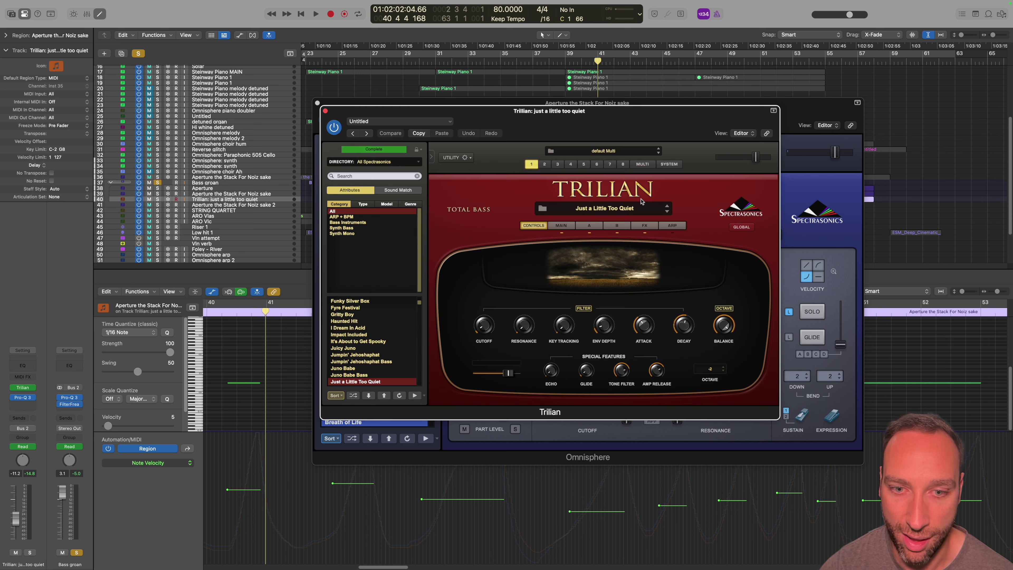
click(325, 110)
click(317, 103)
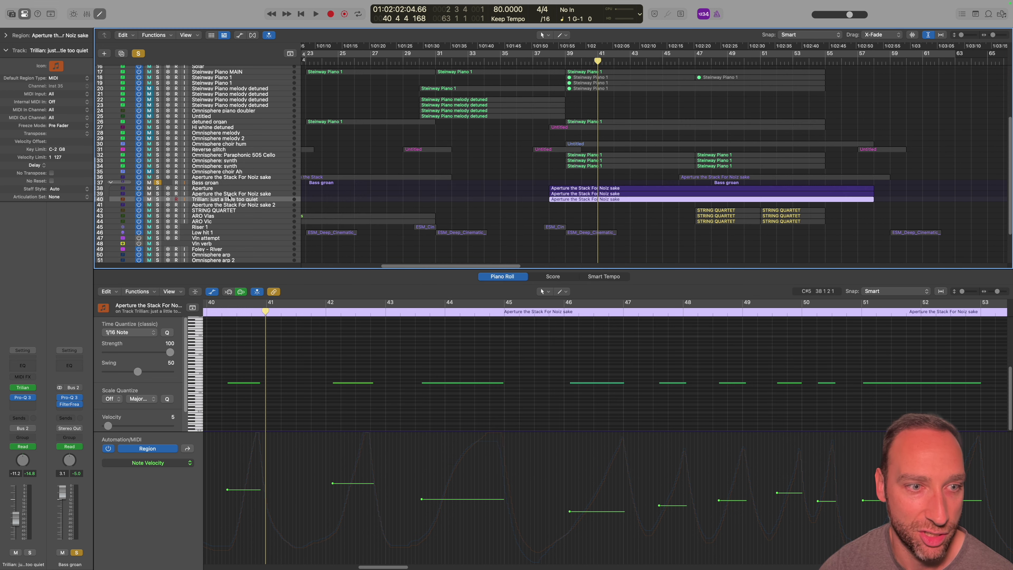
Examine the Pro-Q 3 and FilterFreak effects on the Bass groan stack, closing each one
click(216, 183)
click(23, 392)
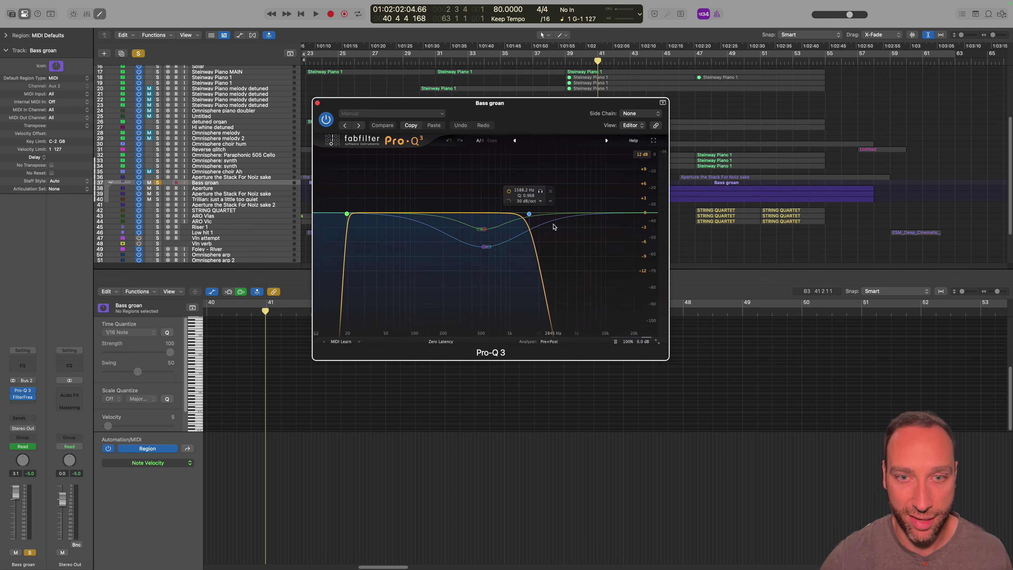
click(317, 103)
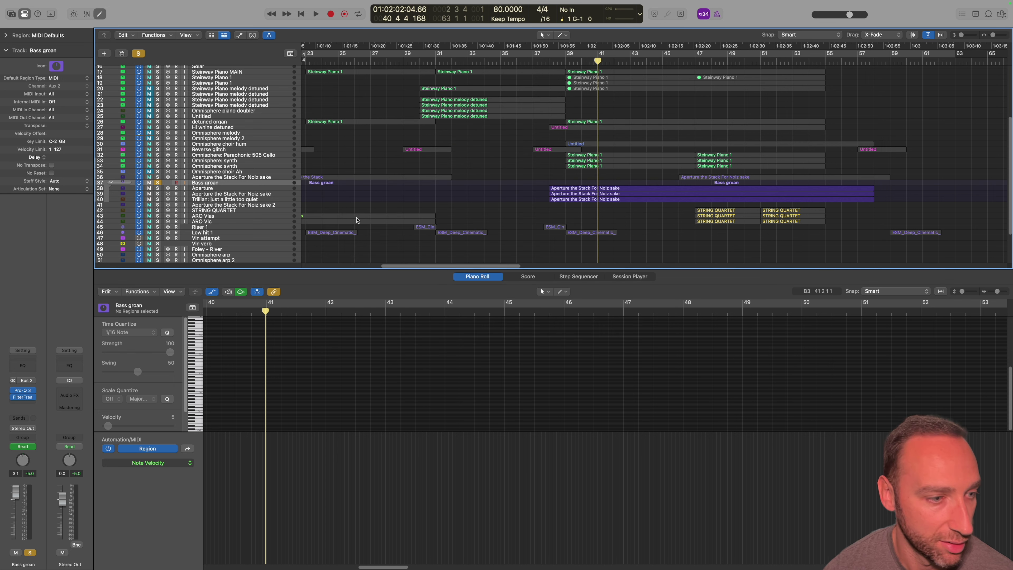
click(22, 397)
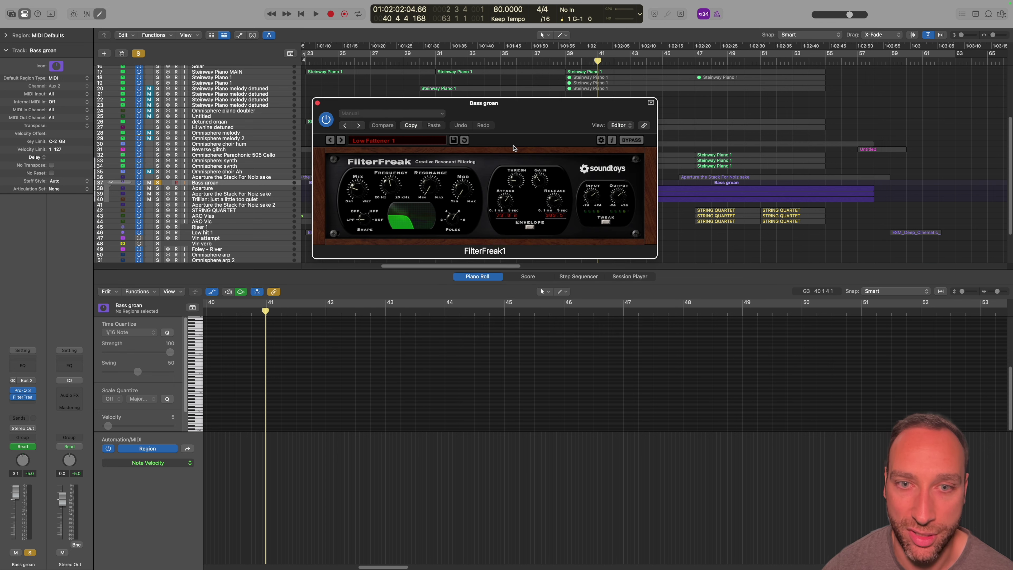
click(317, 104)
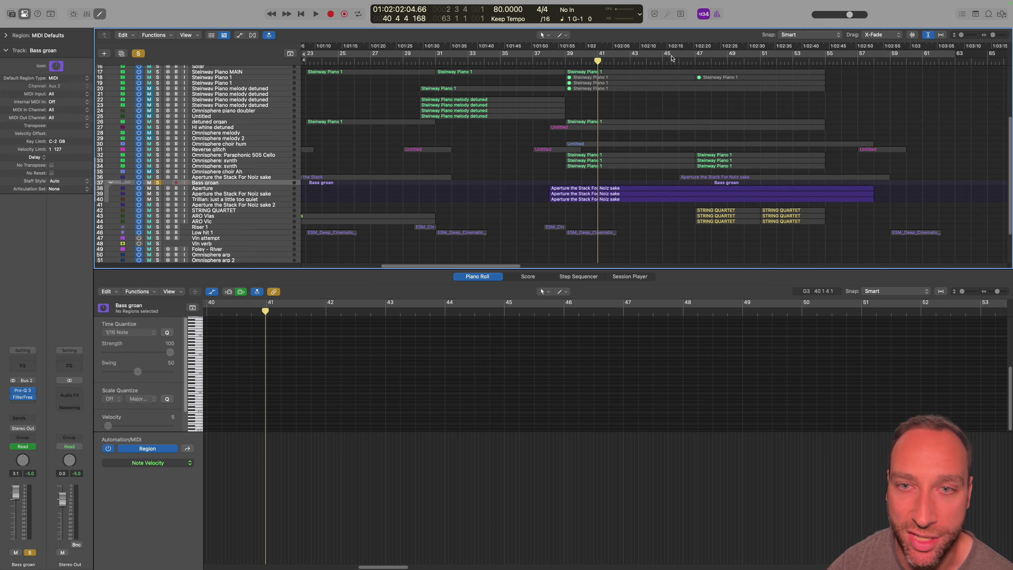
Show automation and replay the soloed Bass groan stack from bar 39, examining the Pro-Q 3 frequency and Trilian cutoff curves, then stop
click(565, 62)
key(space)
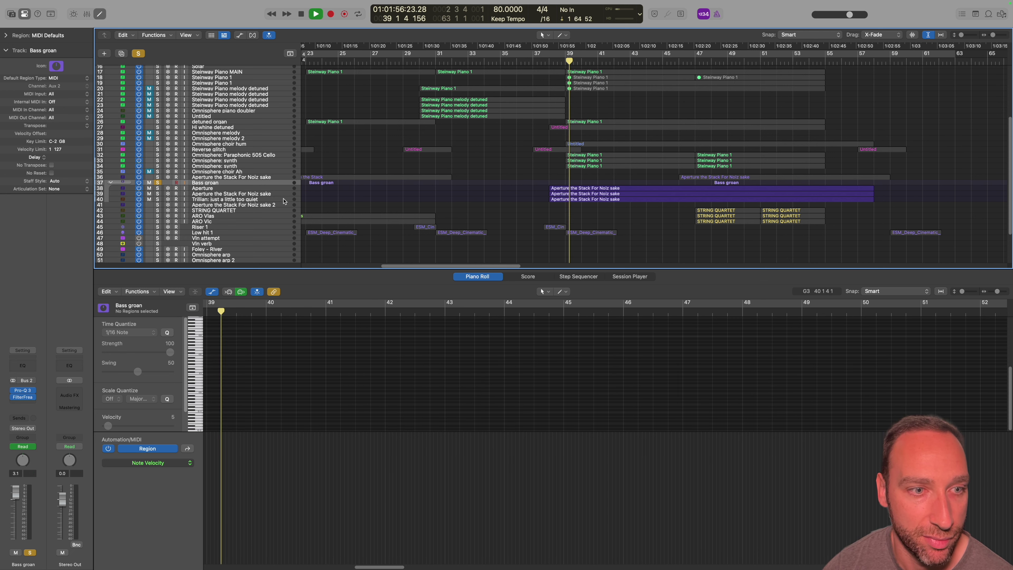
key(a)
scroll(269, 195, down, 5)
scroll(251, 168, down, 2)
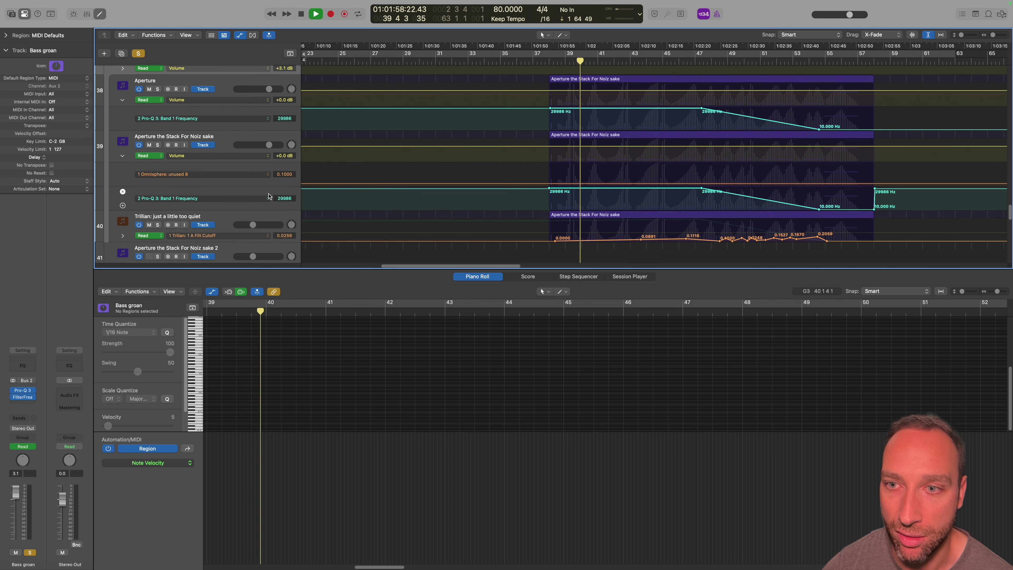
scroll(239, 141, up, 2)
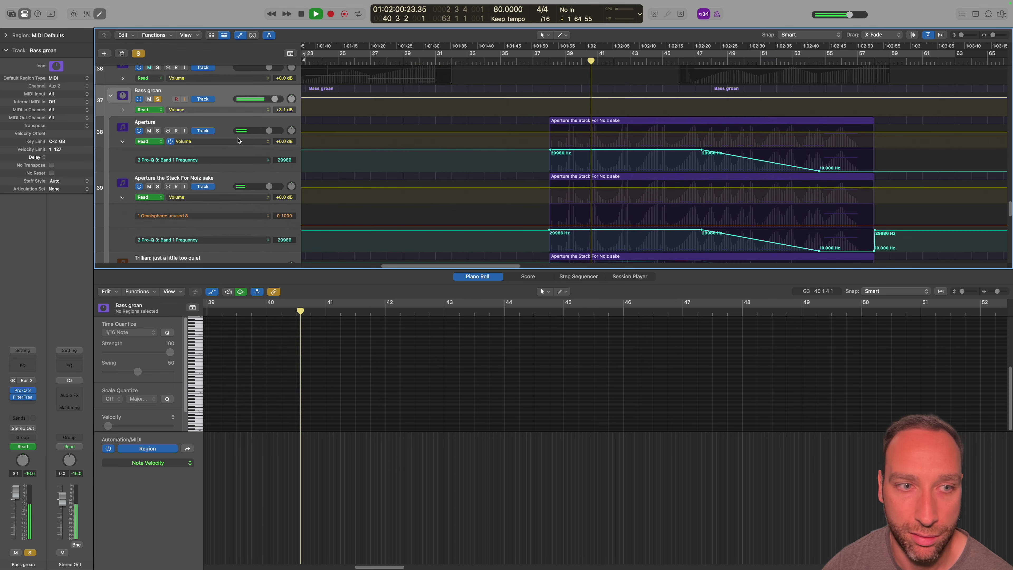
scroll(238, 140, down, 2)
scroll(238, 140, down, 3)
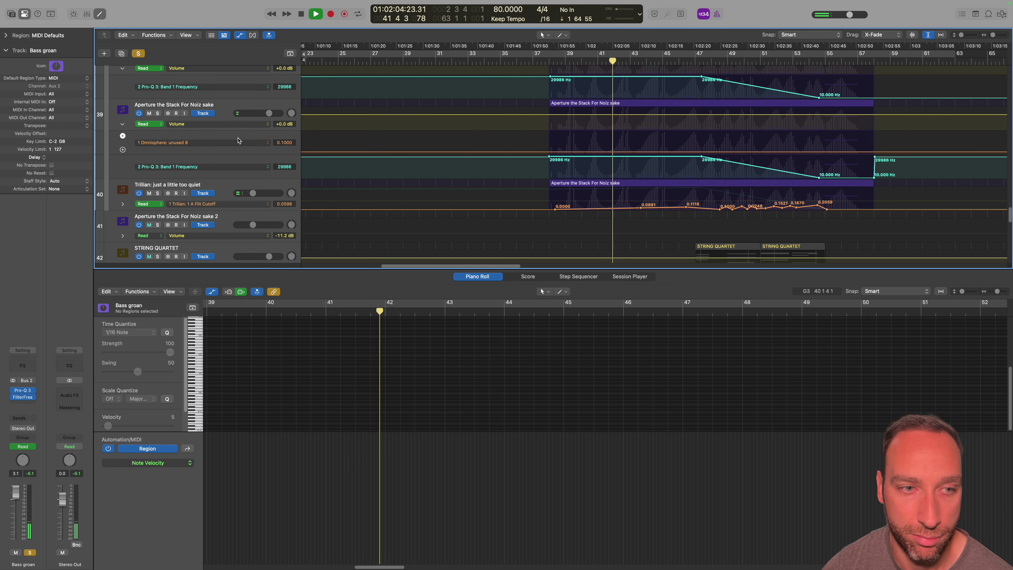
scroll(239, 141, up, 6)
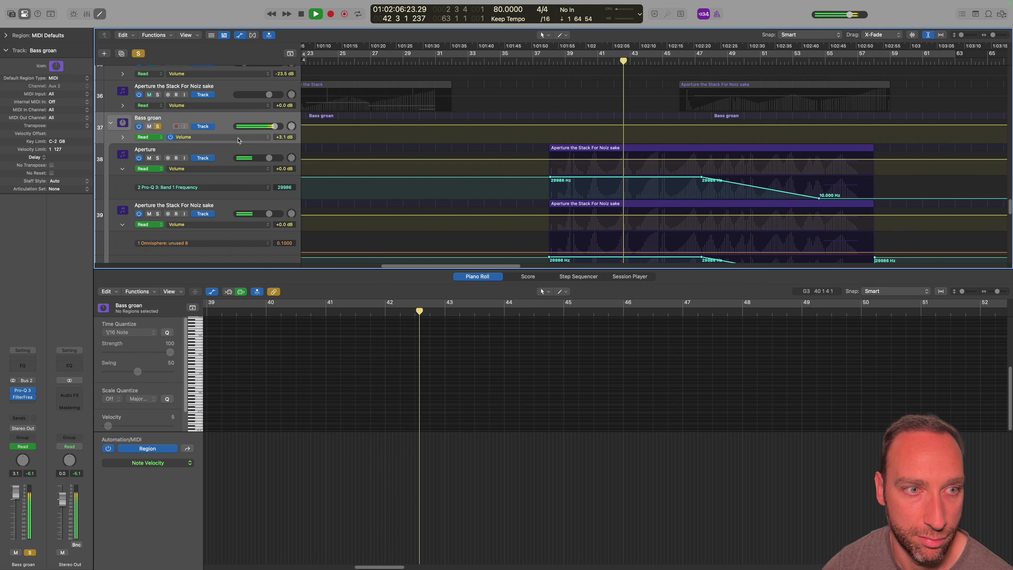
key(space)
Unsolo the Bass groan stack, collapse its subtracks and hide the automation
click(159, 127)
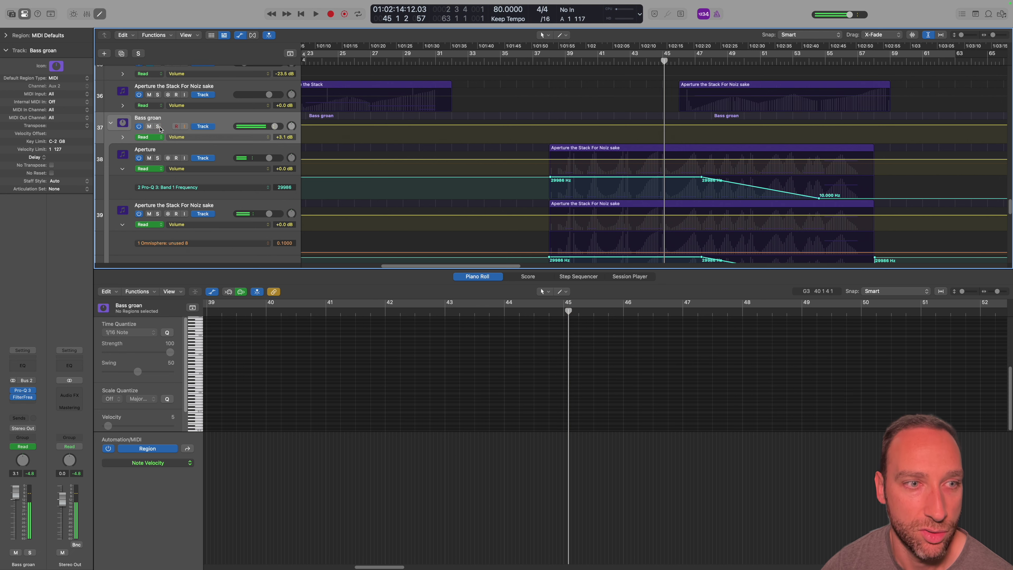
scroll(212, 147, down, 1)
click(112, 115)
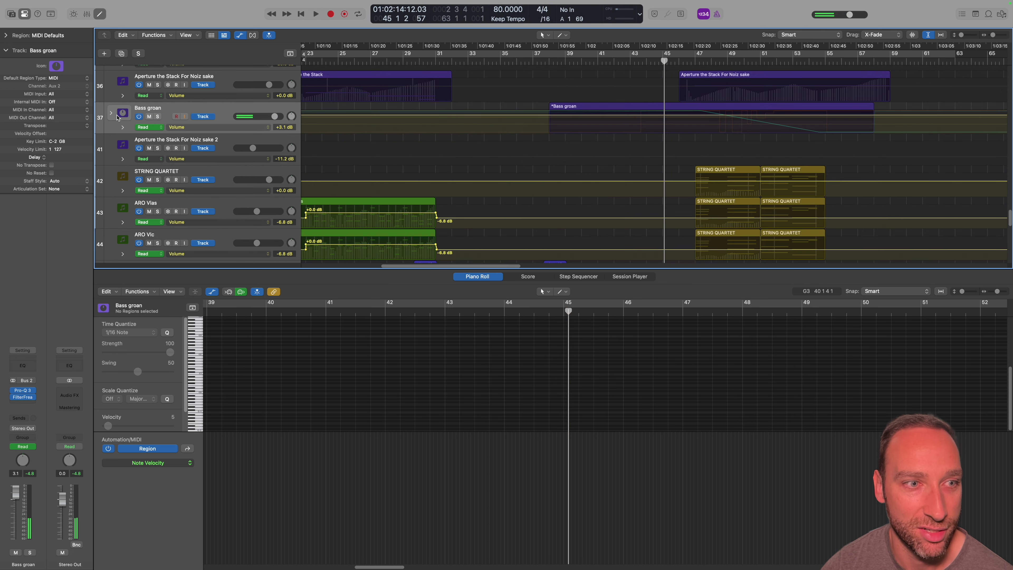
key(a)
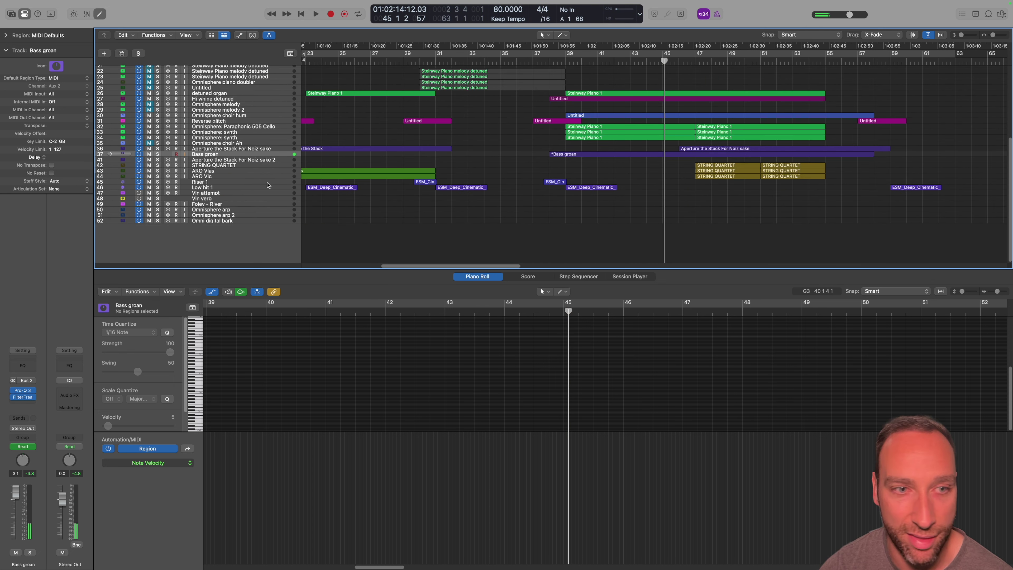
Solo the ARO Vlas and ARO Vlc tracks, play them from just before bar 23, then stop and unsolo both
scroll(391, 186, left, 5)
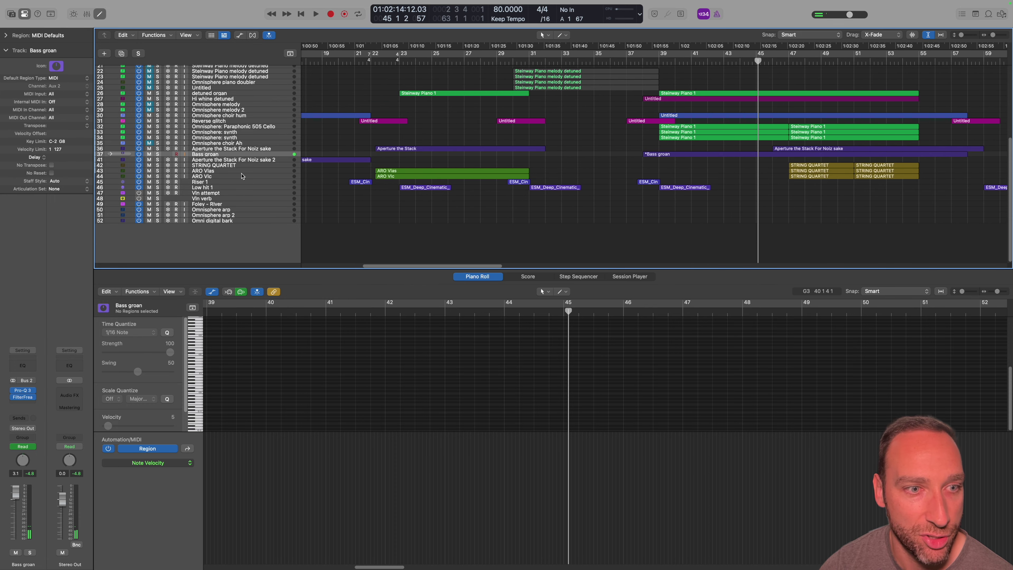
click(223, 170)
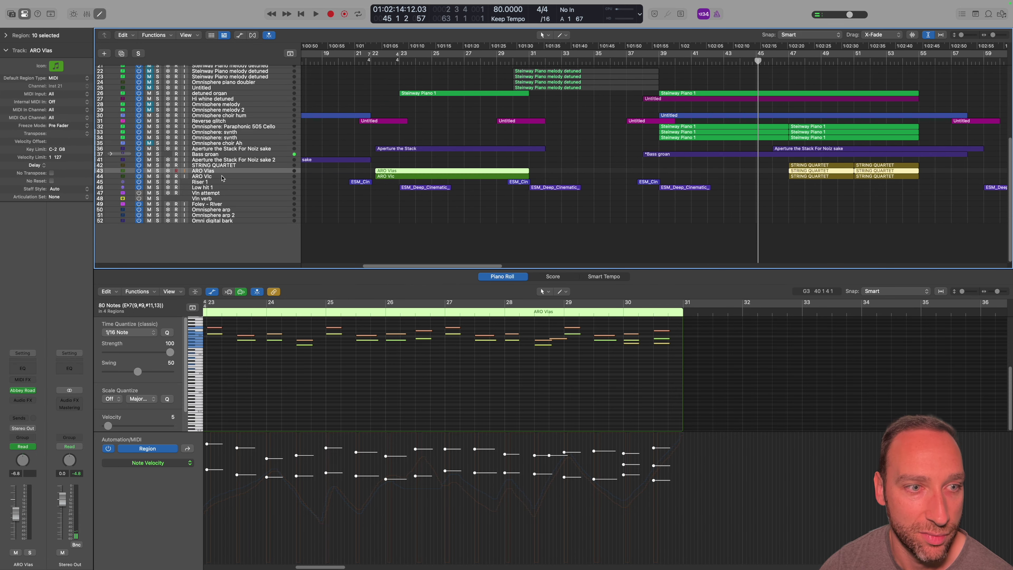
shift+click(222, 176)
key(s)
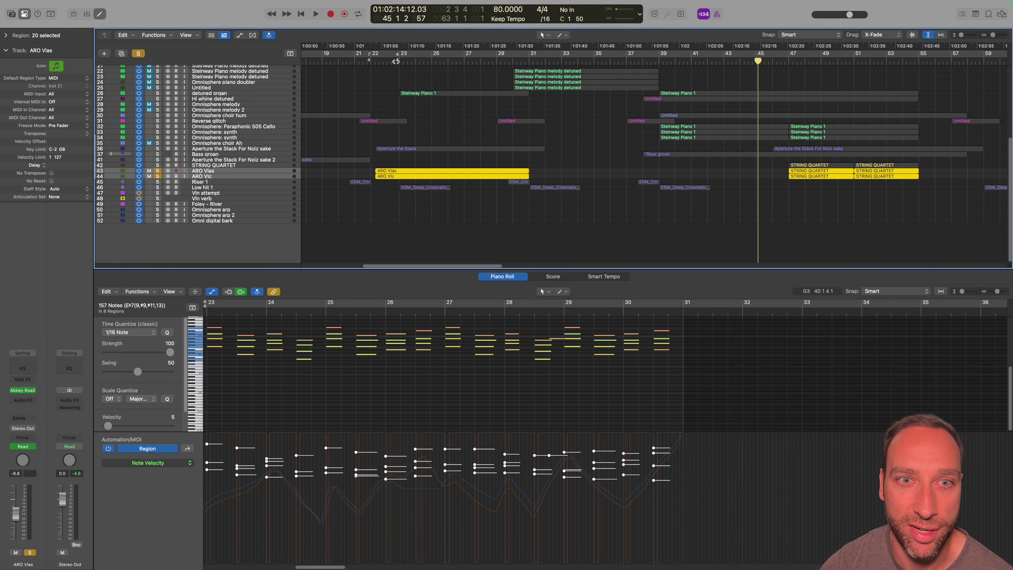
click(396, 61)
key(space)
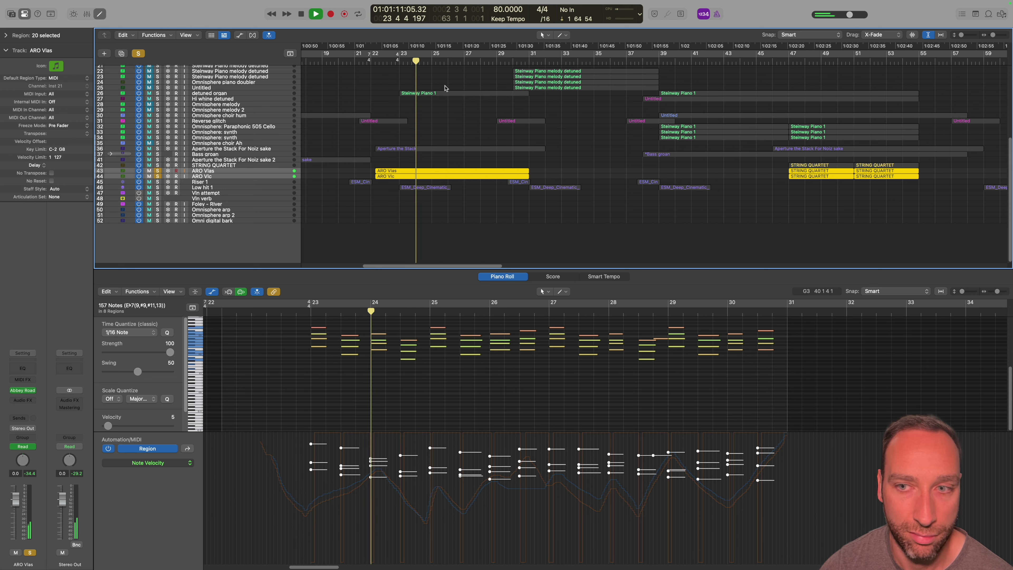
scroll(704, 128, right, 5)
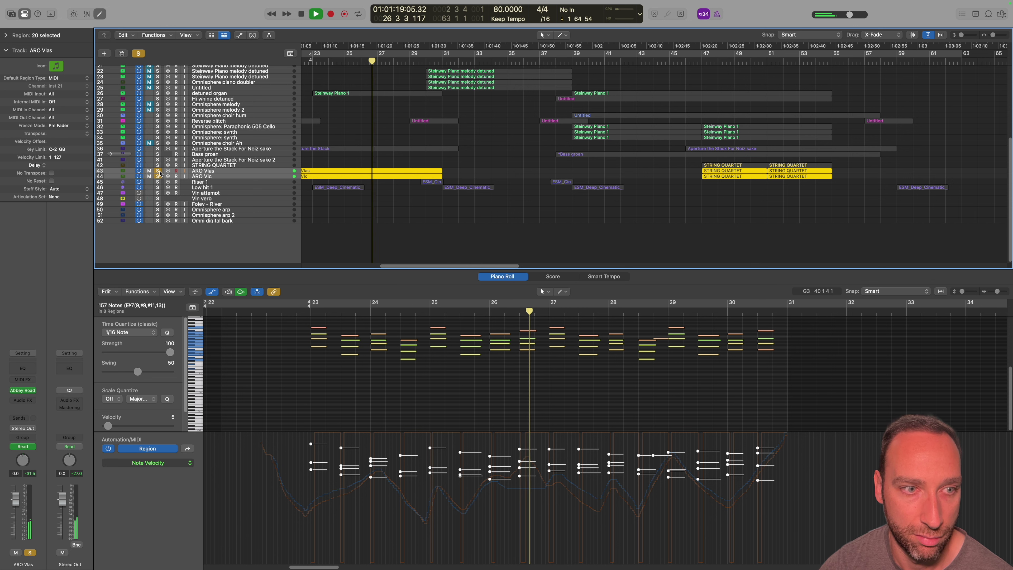
key(space)
click(158, 171)
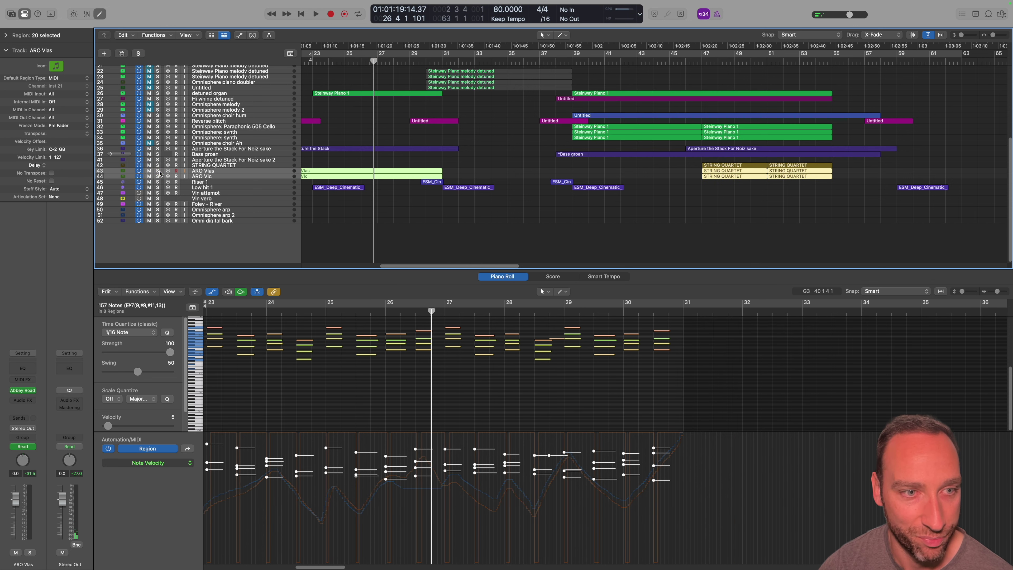
Move the playhead to bar 47 and solo the STRING QUARTET, ARO Vlas and ARO Vlc tracks
click(705, 72)
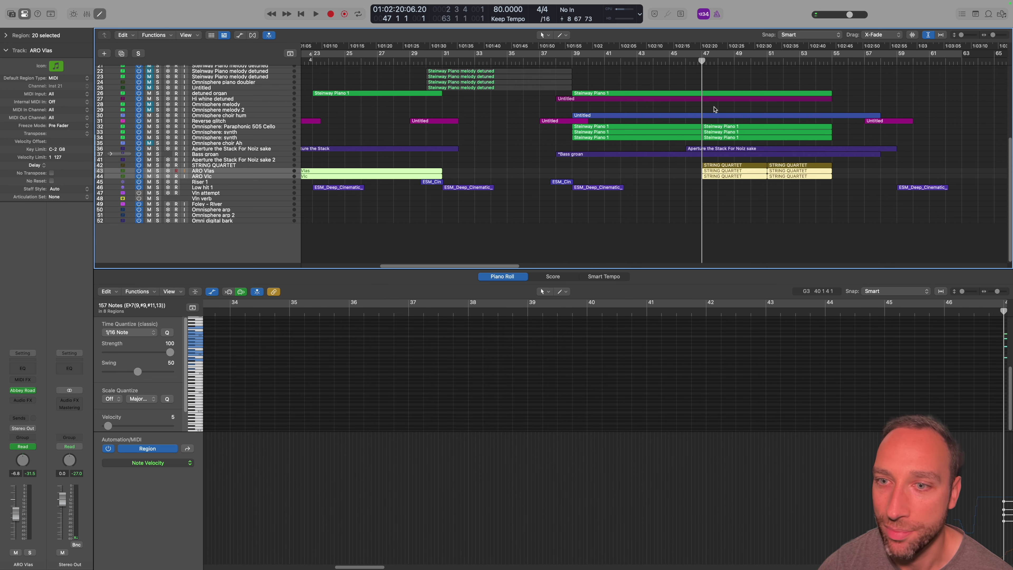
click(159, 173)
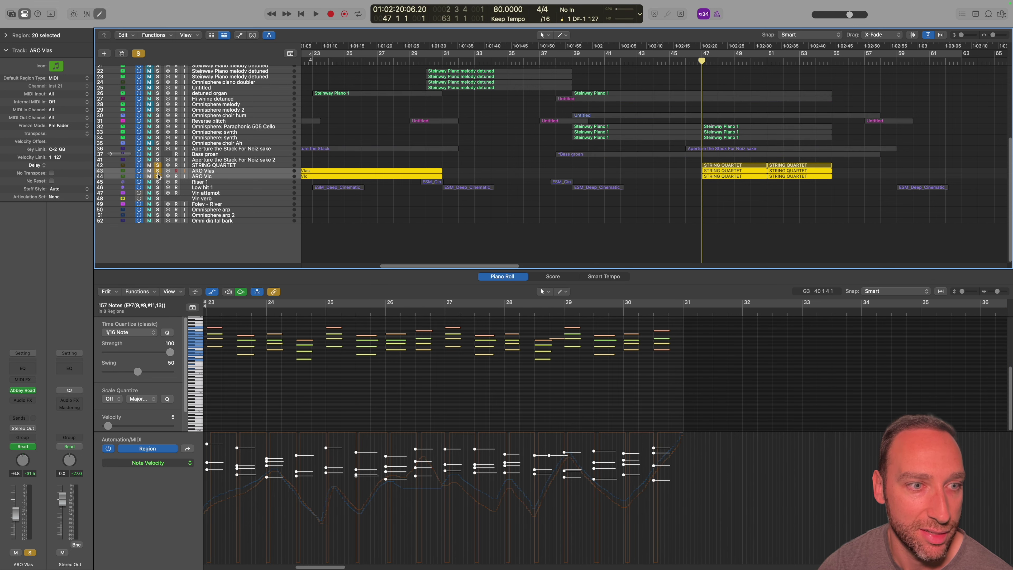
click(158, 173)
click(158, 173)
Examine the Kontakt 7 instrument on the STRING QUARTET track, then close its window
click(211, 166)
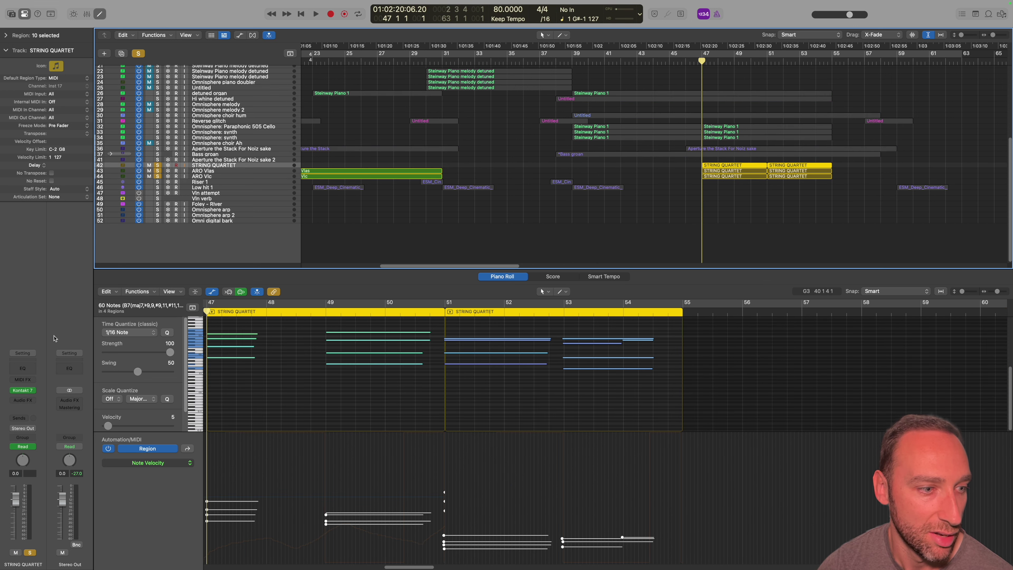
click(23, 390)
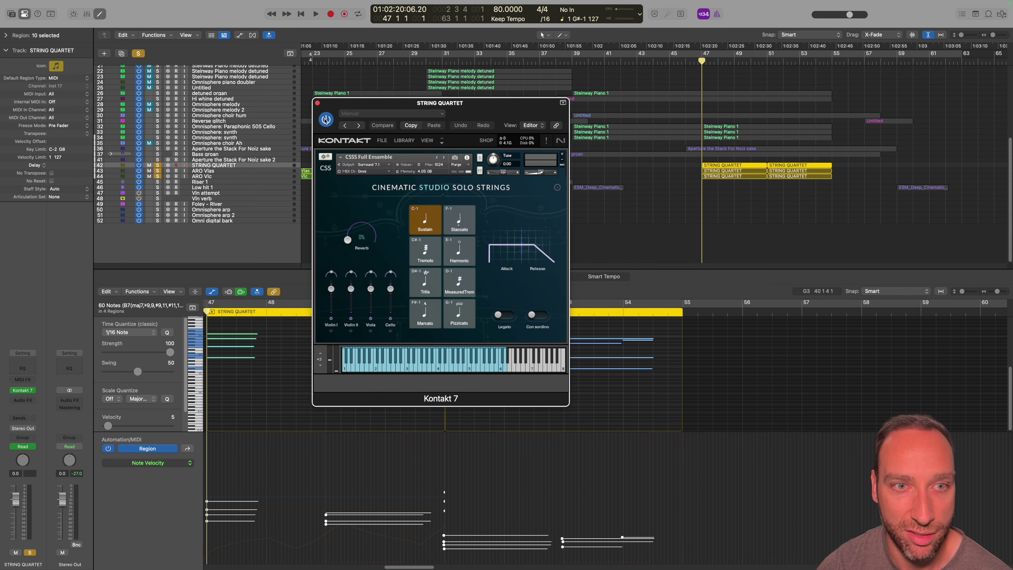
click(318, 103)
Play the soloed string tracks from bar 47 through both STRING QUARTET regions, then stop playback in bar 54
key(space)
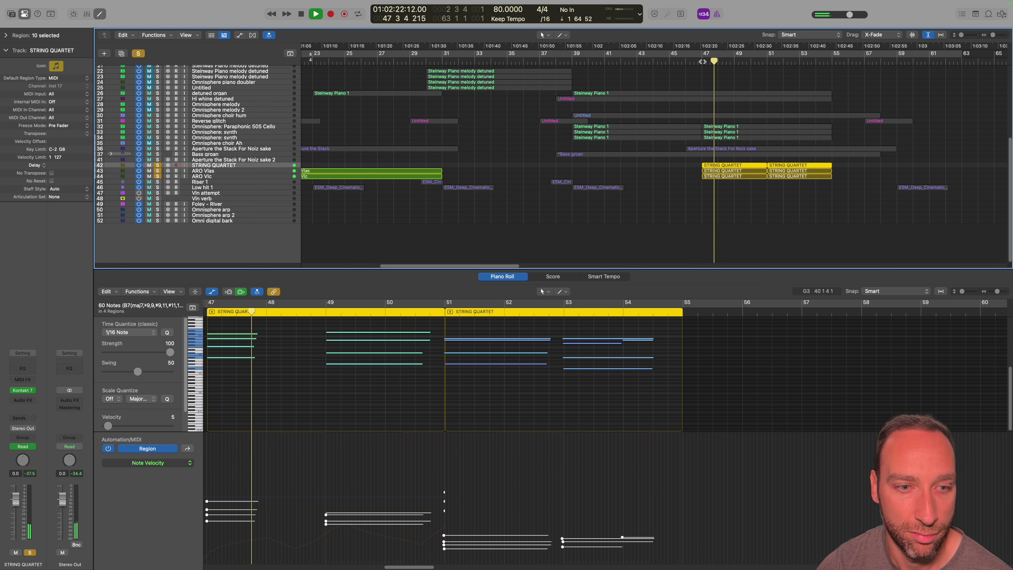
scroll(770, 132, right, 3)
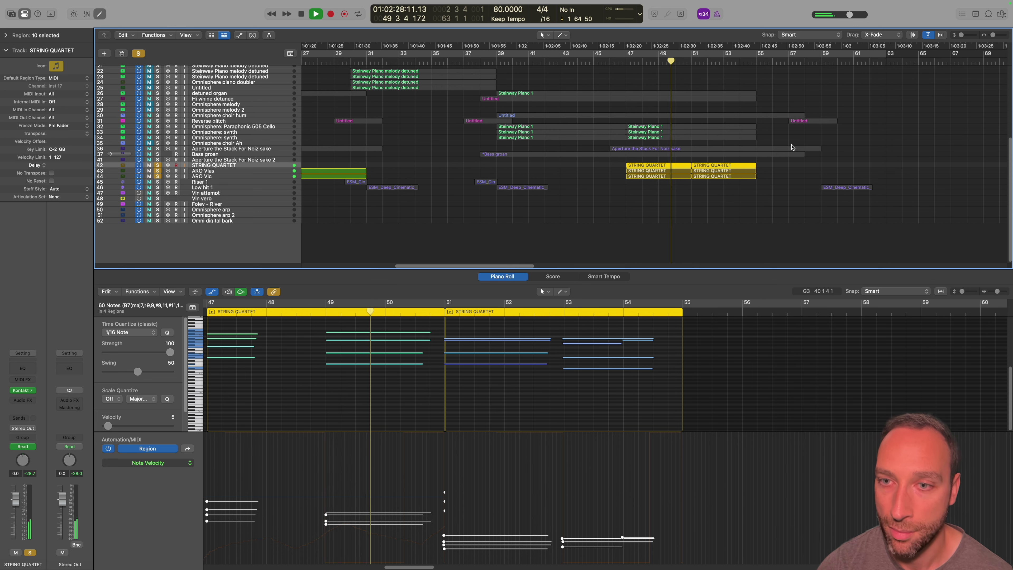
scroll(791, 147, up, 4)
scroll(791, 147, down, 3)
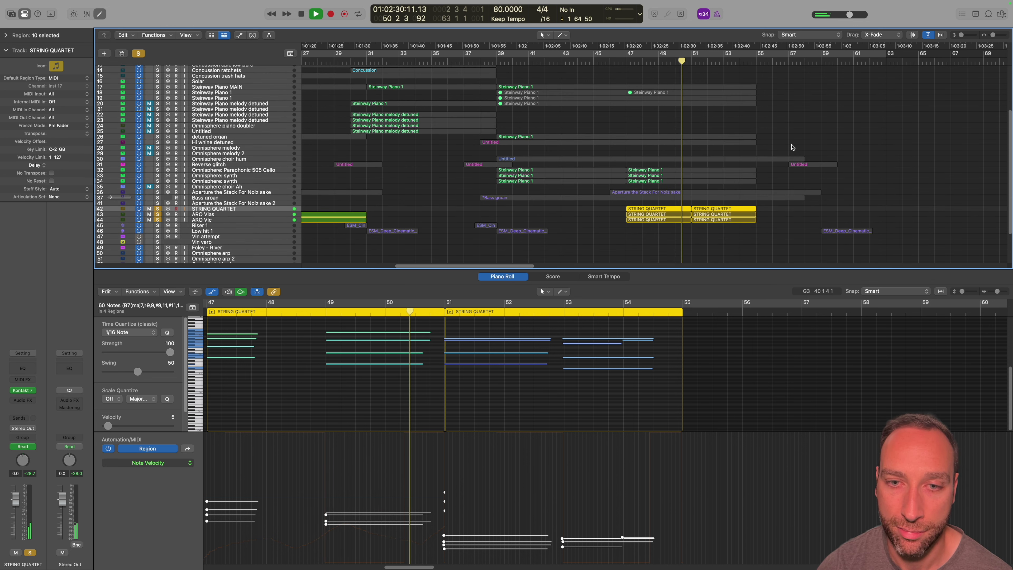
scroll(786, 157, down, 2)
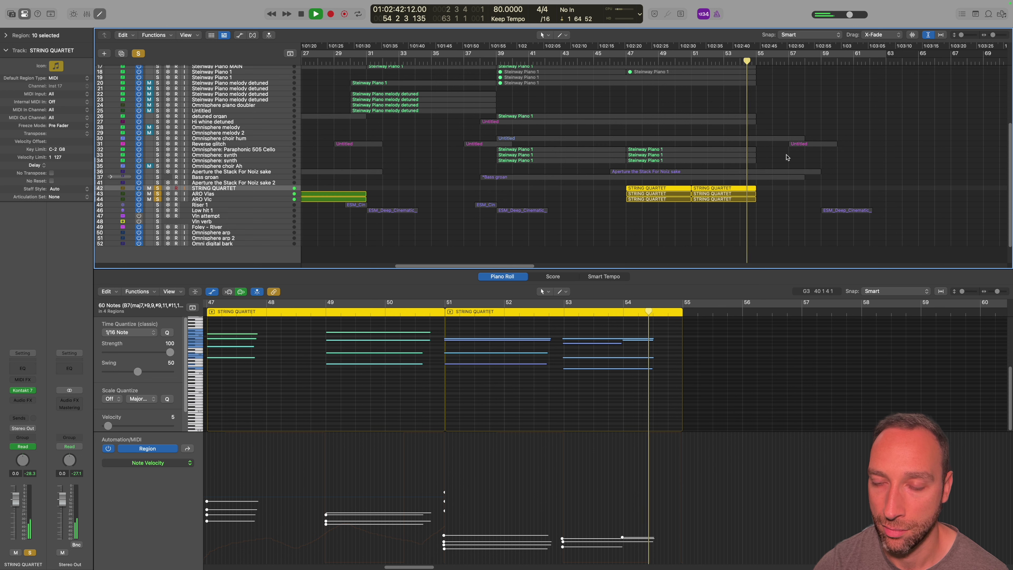
key(space)
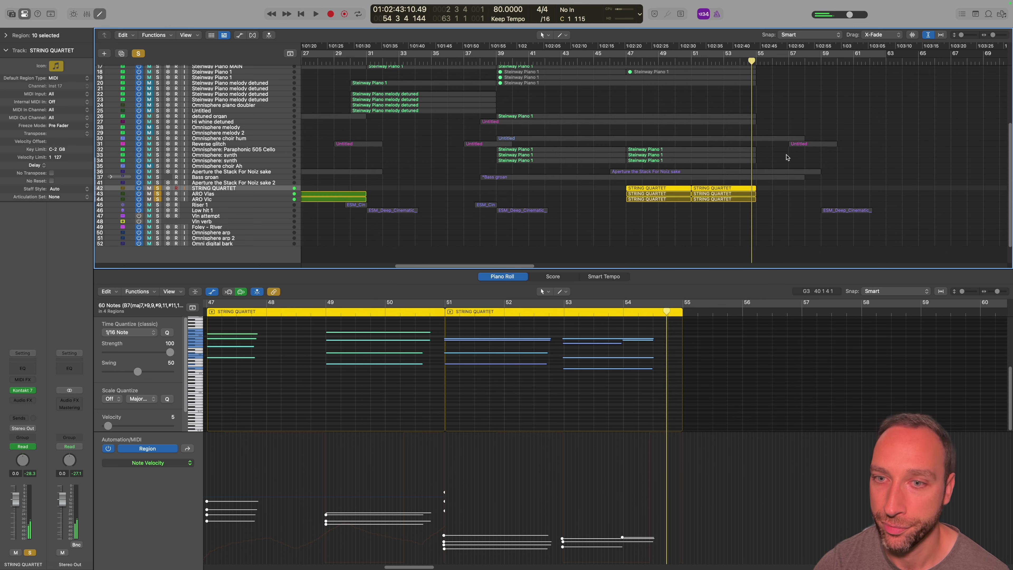
Unsolo the STRING QUARTET, ARO Vlas and ARO Vlc tracks
click(158, 188)
click(158, 194)
click(158, 199)
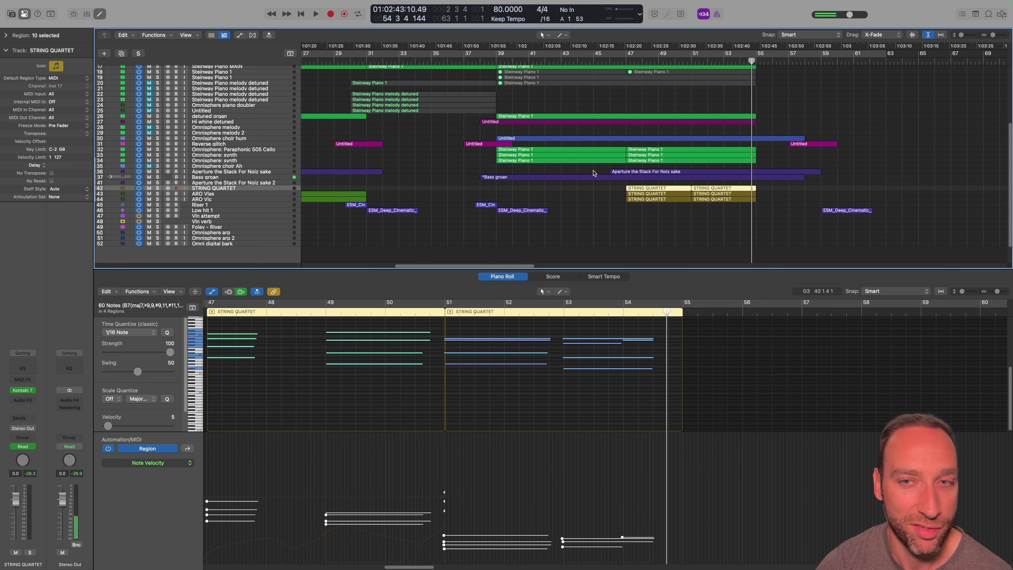
Look over the mixer channel strips, then hide the mixer so the arrangement fills the window
scroll(594, 173, up, 5)
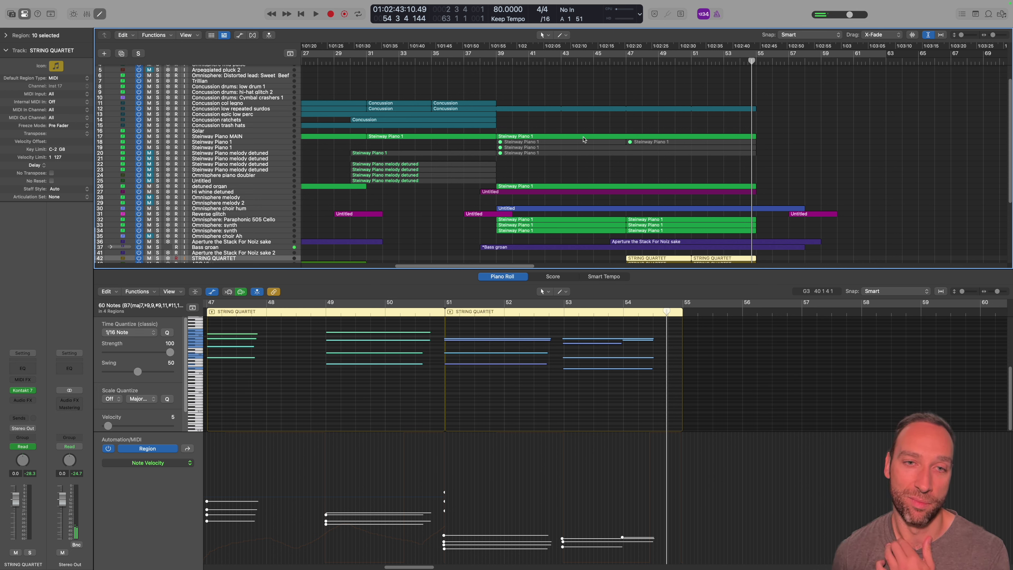
key(x)
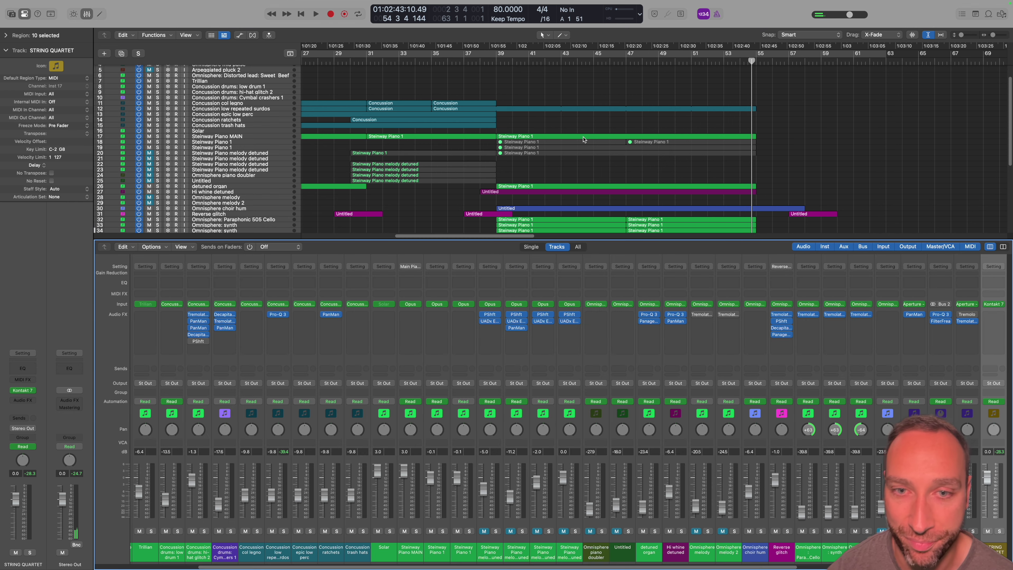
key(x)
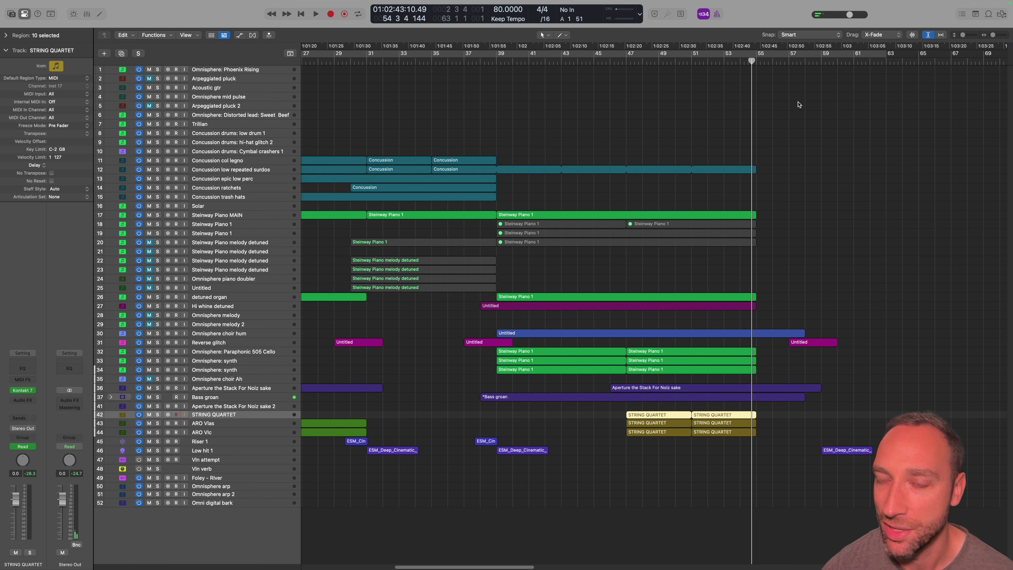
Survey the whole arrangement, including the section ideas near bars 83 and 161, placing the playhead at bar 162 and zooming out to fit everything
scroll(799, 104, left, 10)
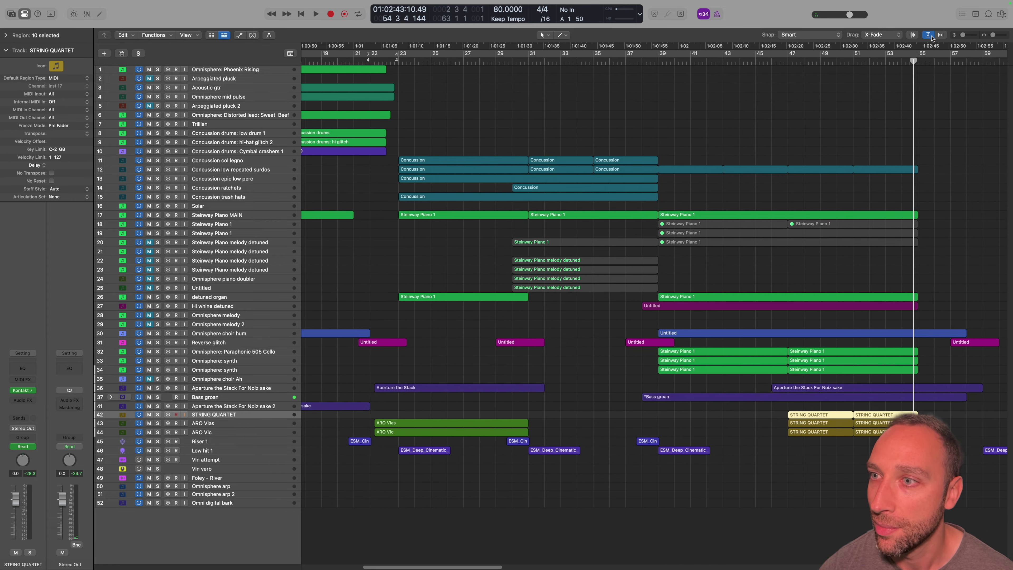
drag(993, 35, 991, 35)
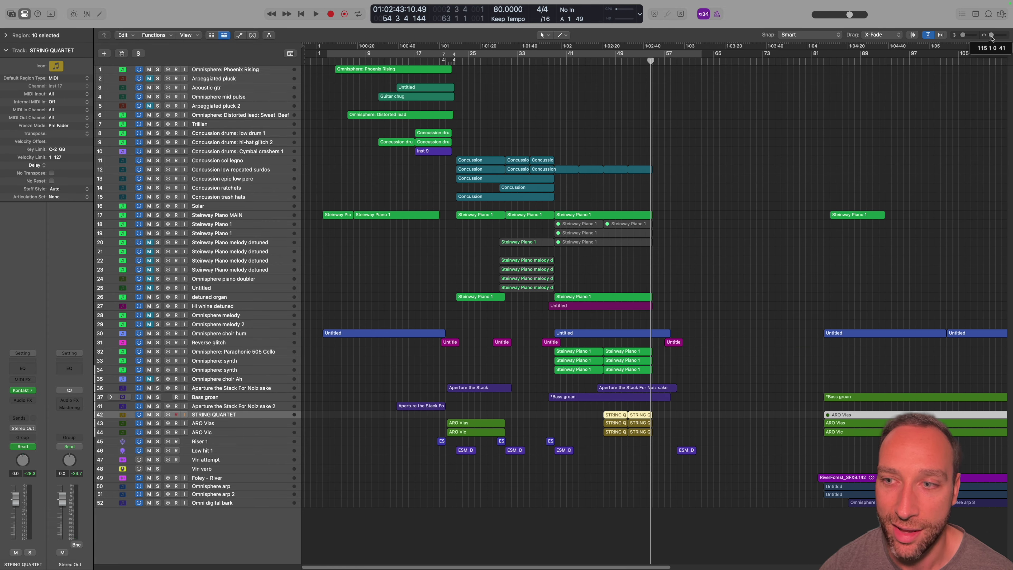
scroll(779, 281, right, 15)
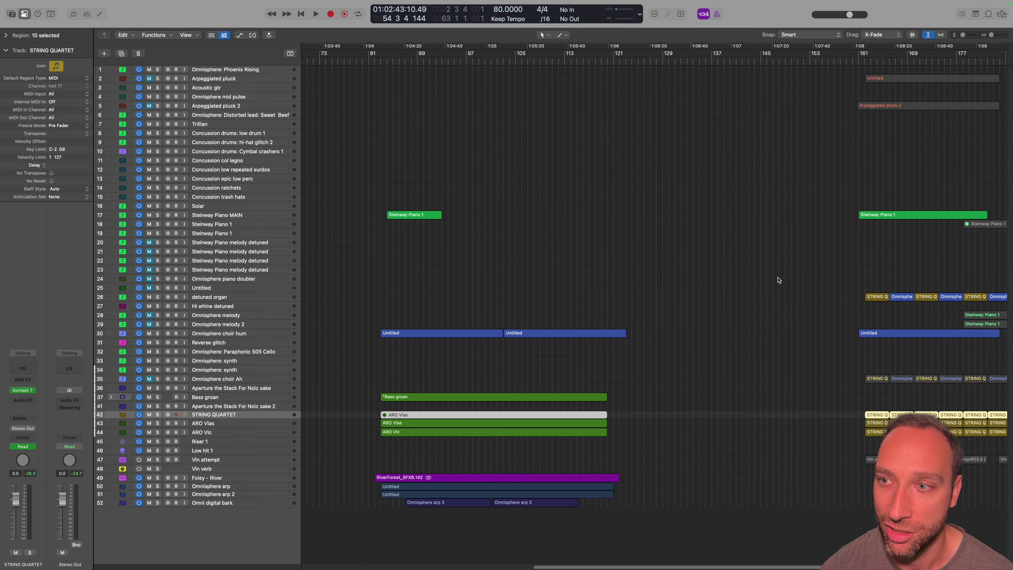
scroll(779, 280, left, 4)
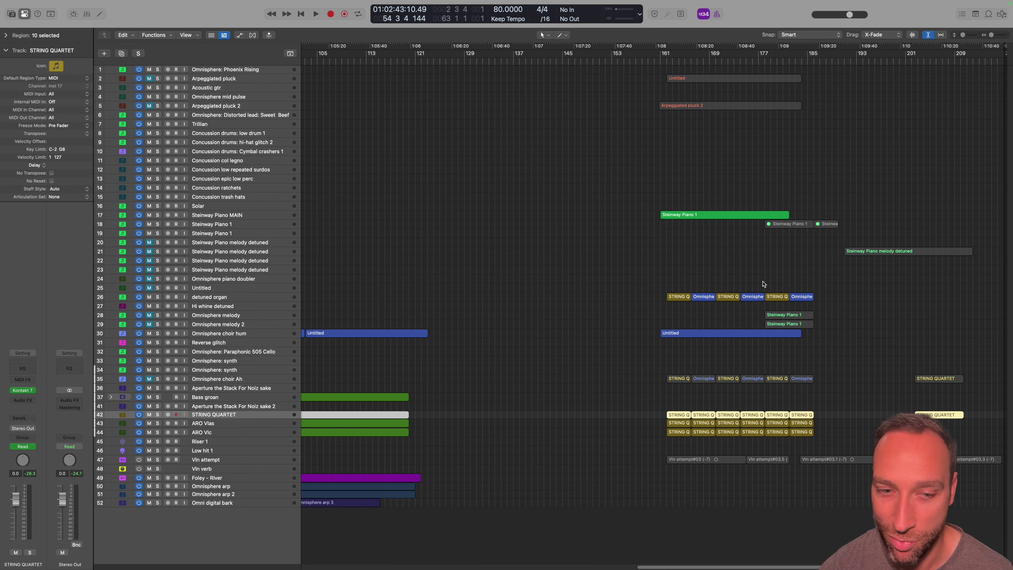
scroll(763, 284, left, 12)
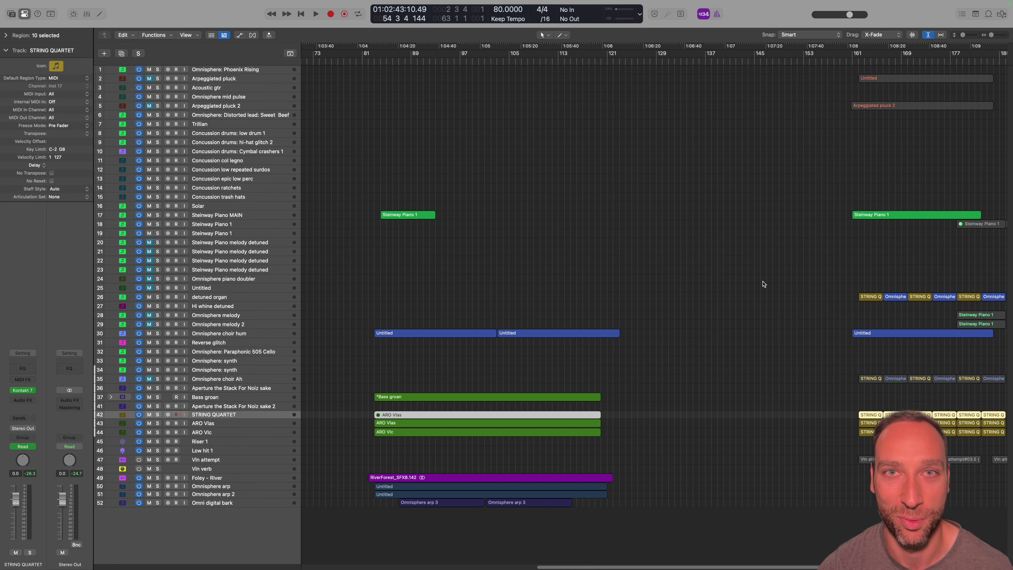
scroll(763, 283, right, 18)
click(680, 60)
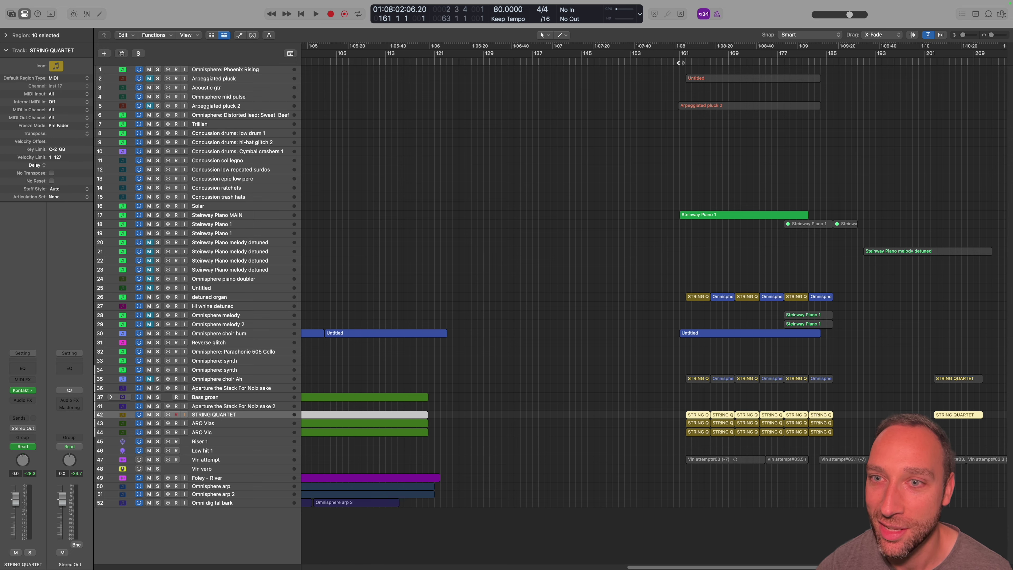
drag(681, 61, 686, 60)
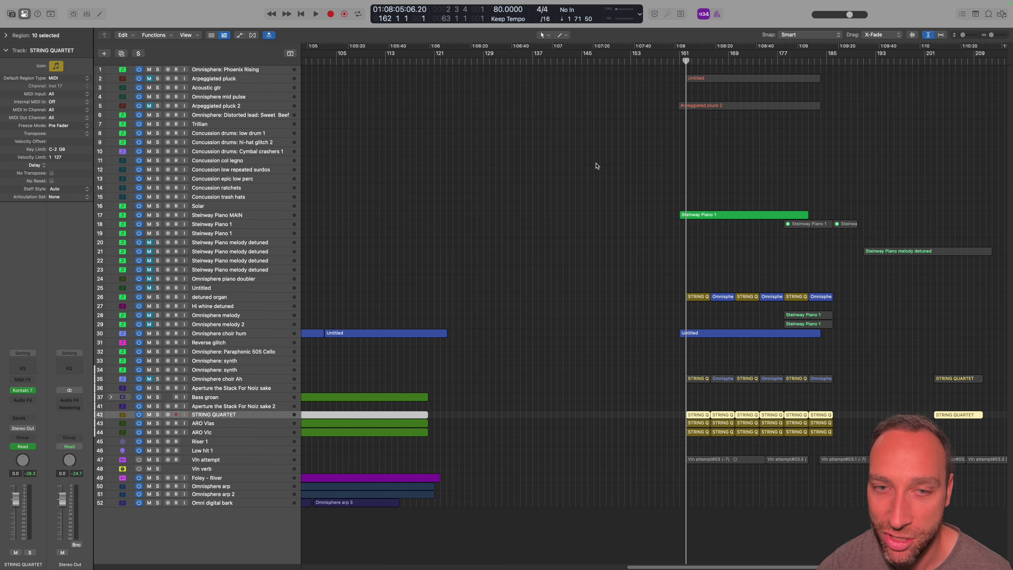
scroll(640, 171, left, 20)
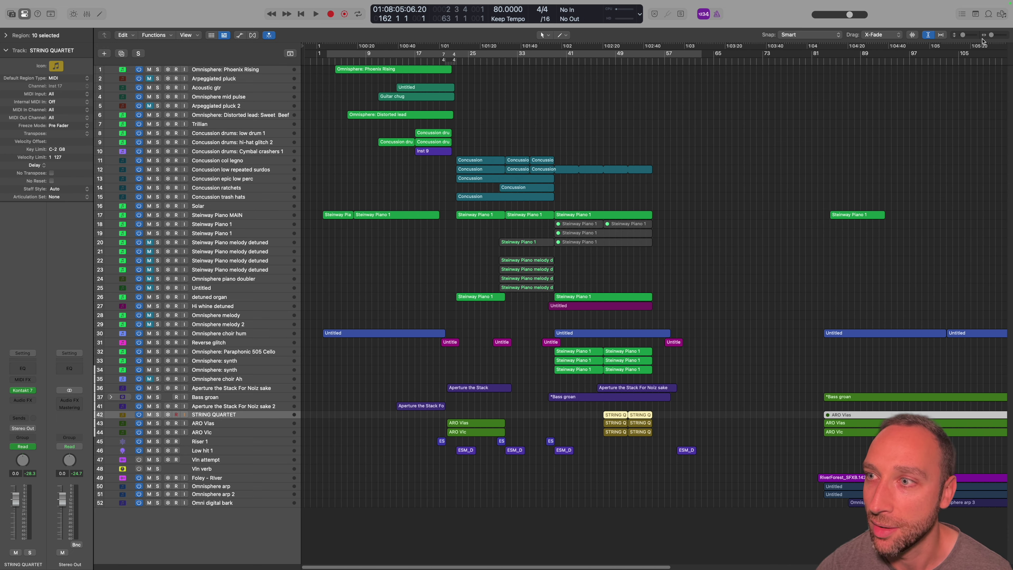
drag(991, 36, 990, 36)
Play the full arrangement briefly from near its beginning, then stop
click(318, 60)
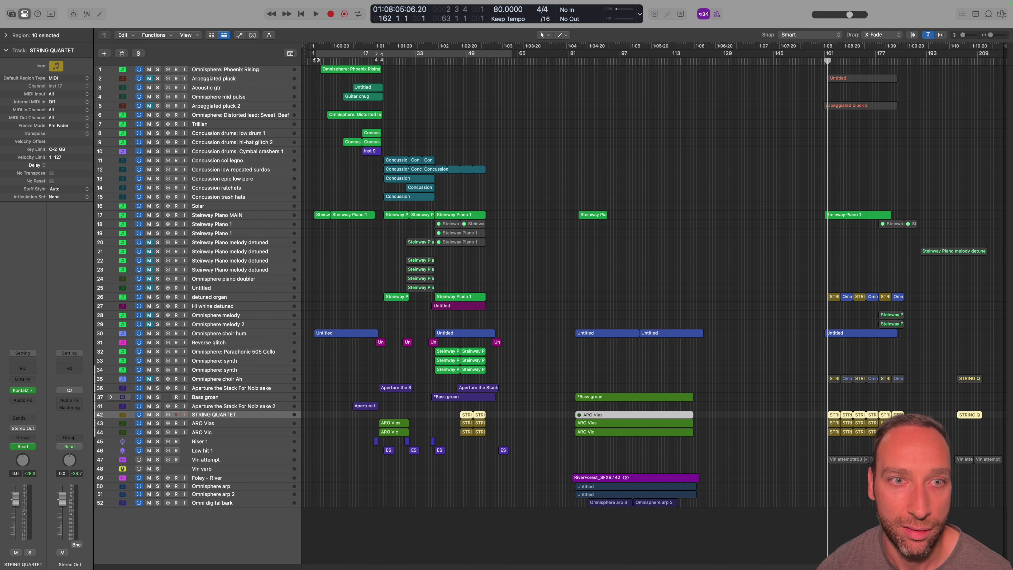
key(space)
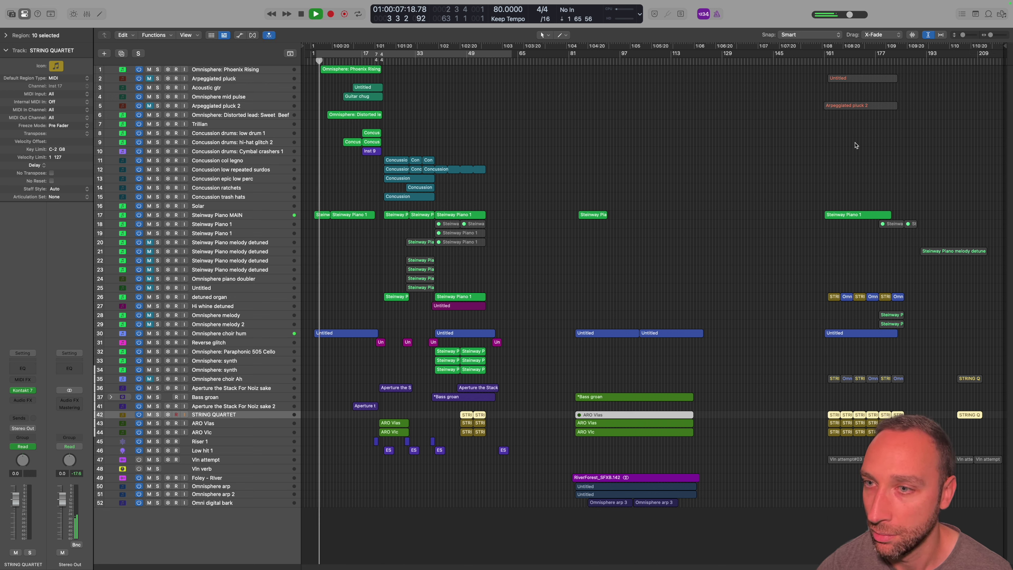
key(space)
Play the section starting at bar 162, then stop playback in bar 169
click(828, 61)
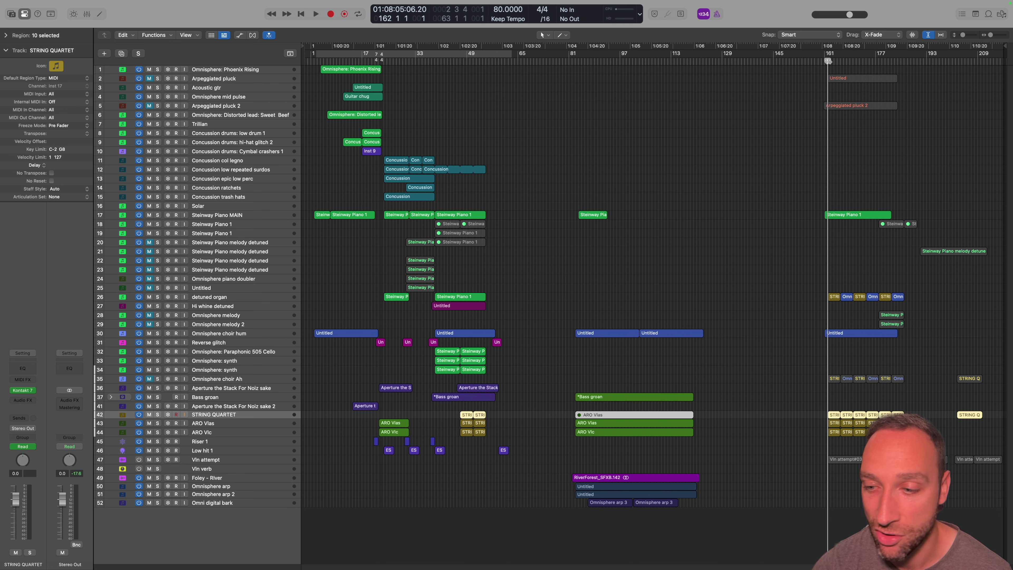
key(space)
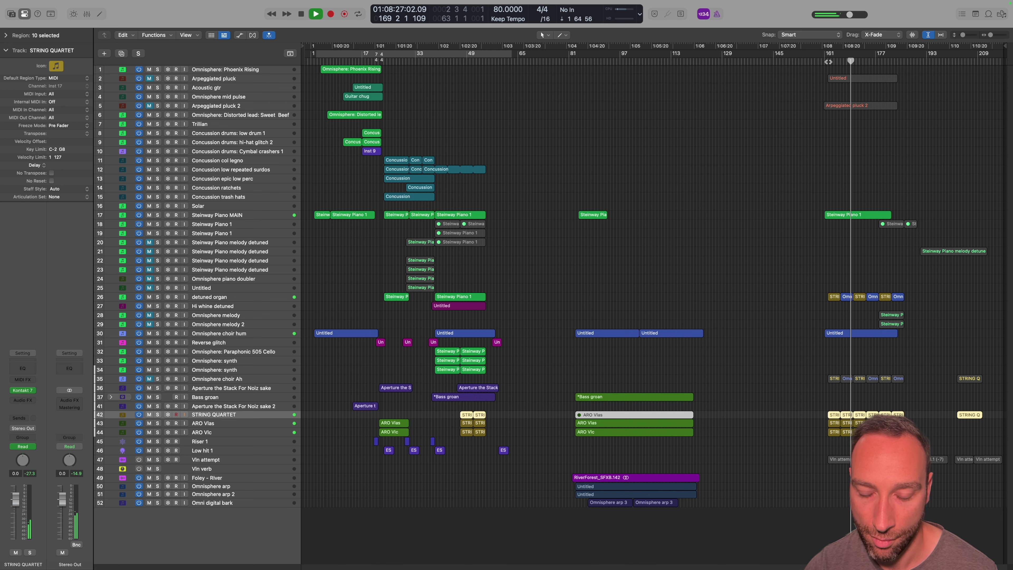
key(space)
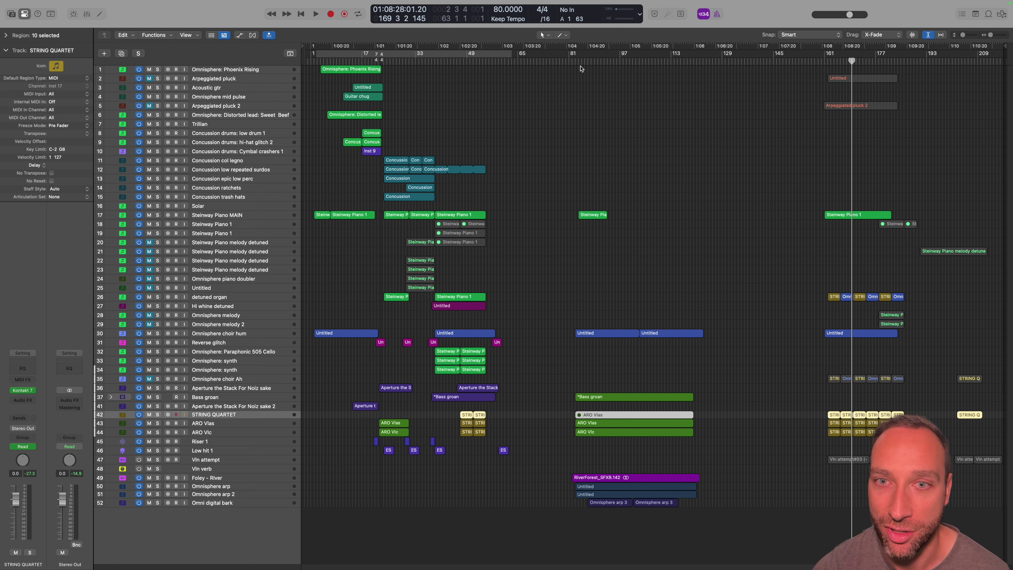
Play the River foley and Omnisphere arp section from about bar 83, then stop playback in bar 89
click(577, 61)
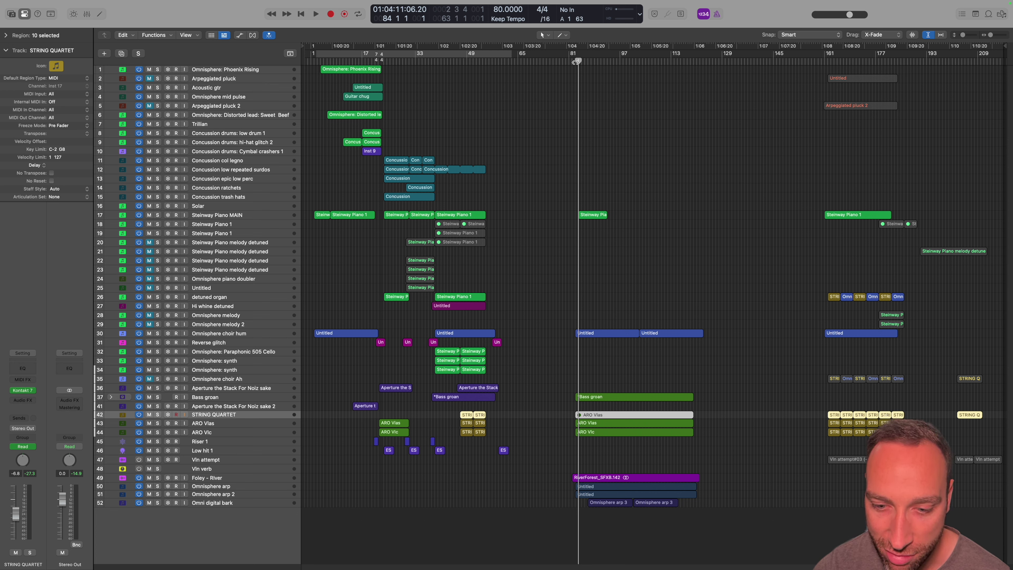
drag(576, 62, 575, 61)
key(space)
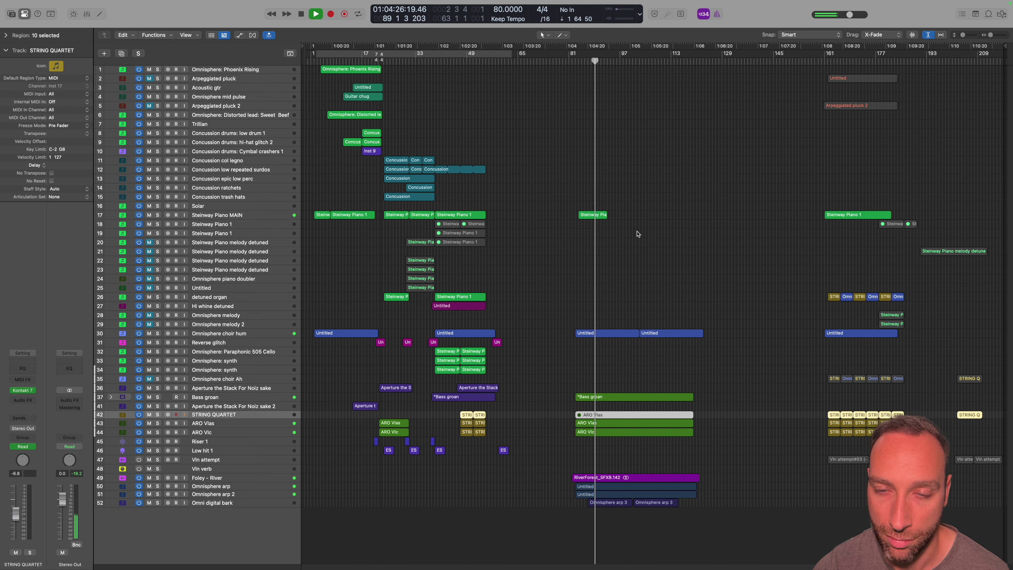
key(space)
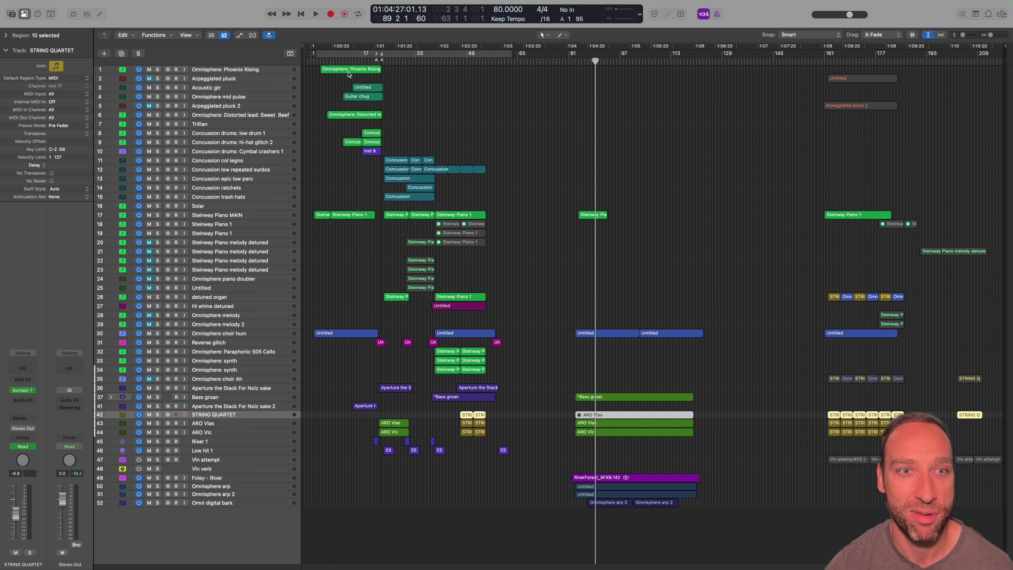
Play the opening piano section from about bar 3, then stop playback in bar 5
click(320, 61)
key(space)
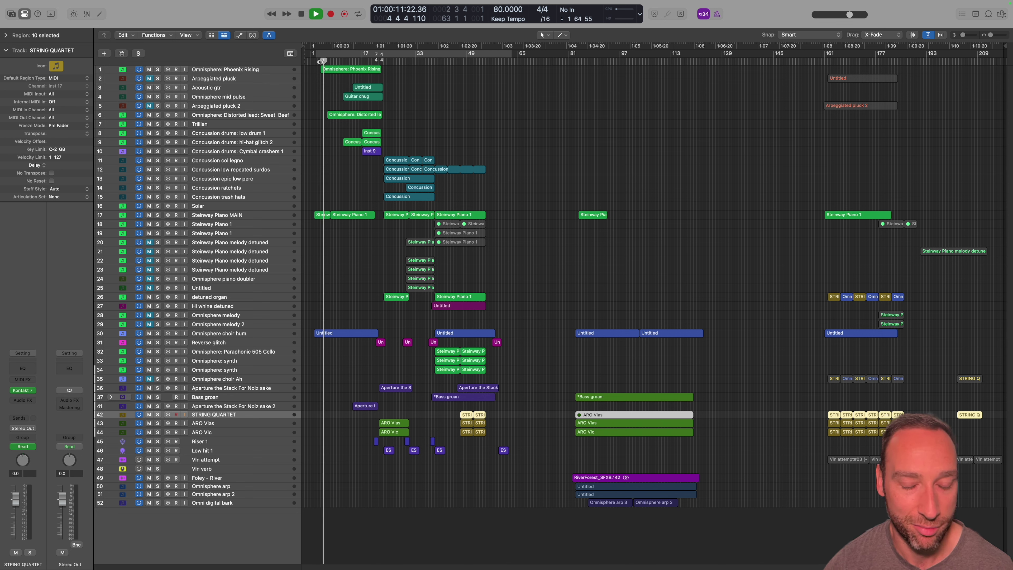
key(space)
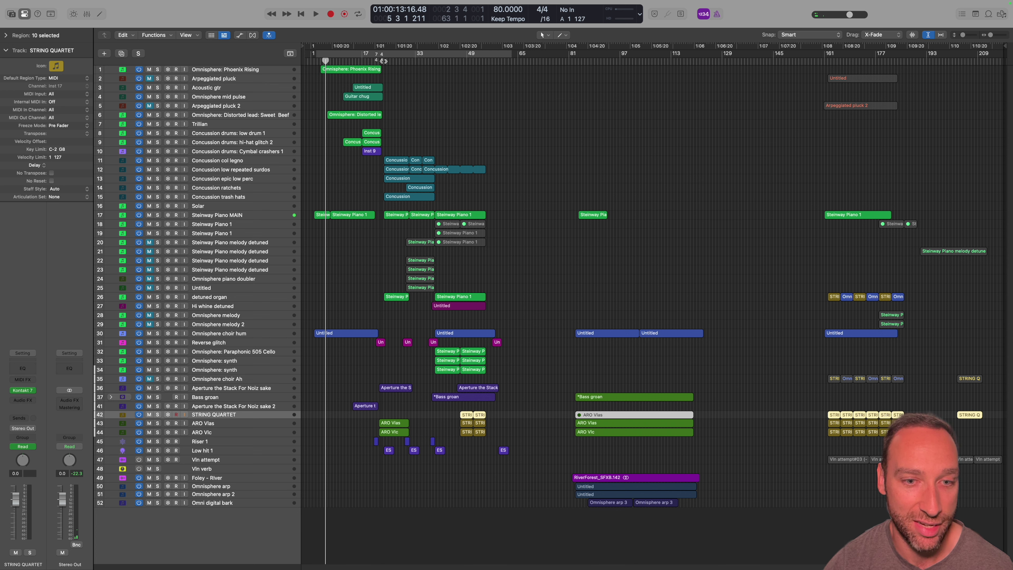
Compare the sections from about bars 22 and 39 by playing each, stop, and move the playhead back to about bar 22
click(383, 61)
key(space)
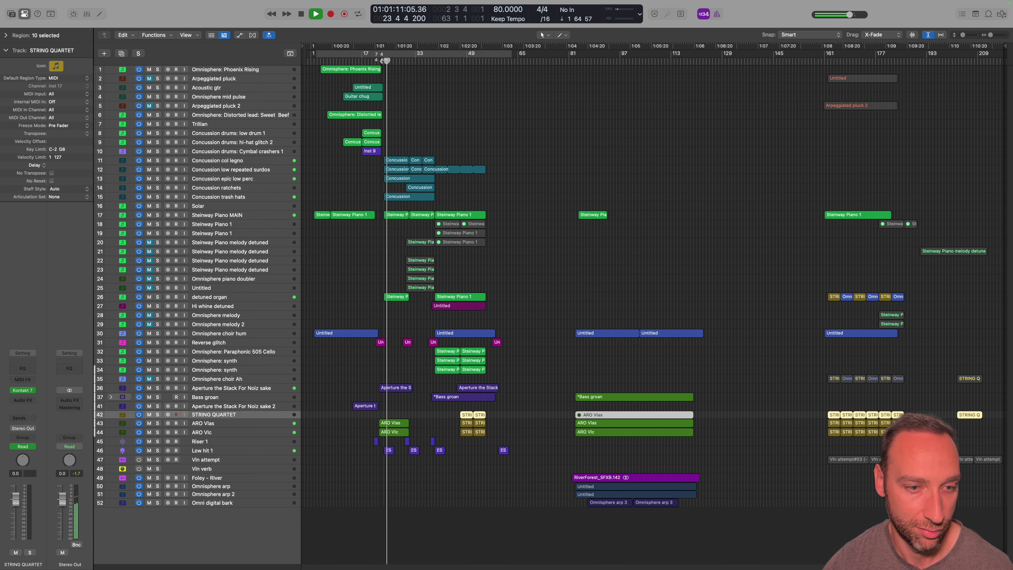
click(438, 61)
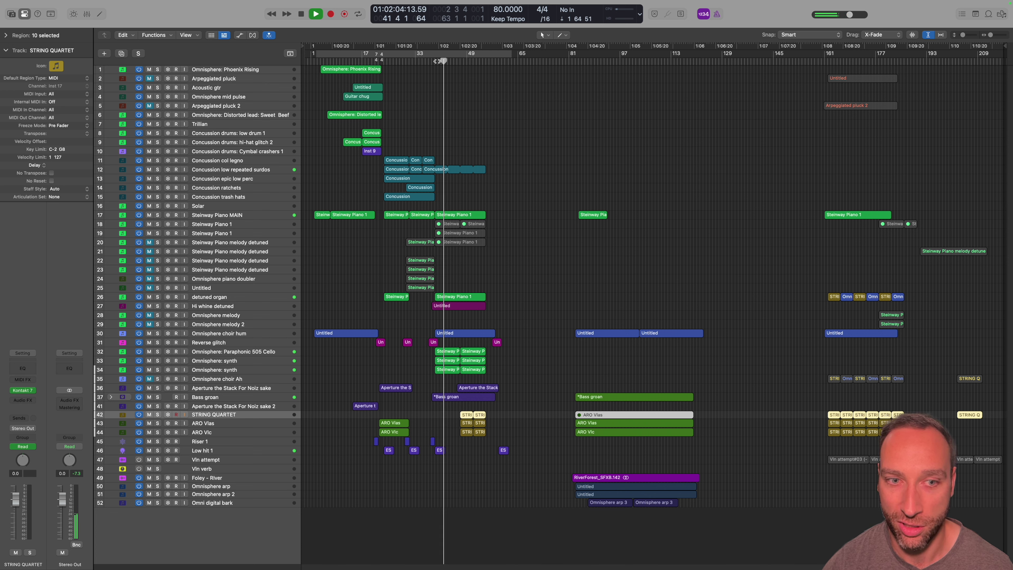
key(space)
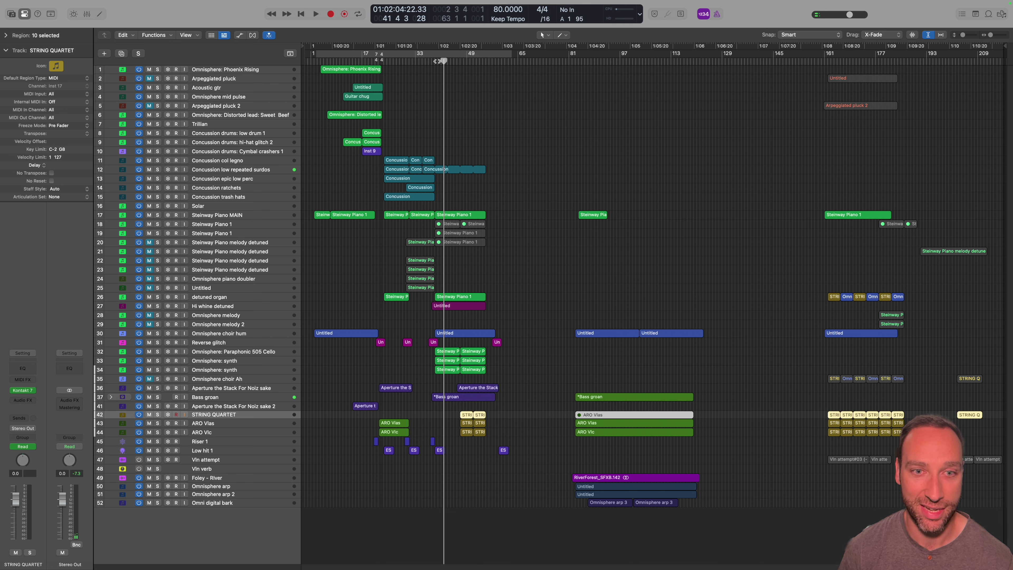
drag(437, 61, 382, 61)
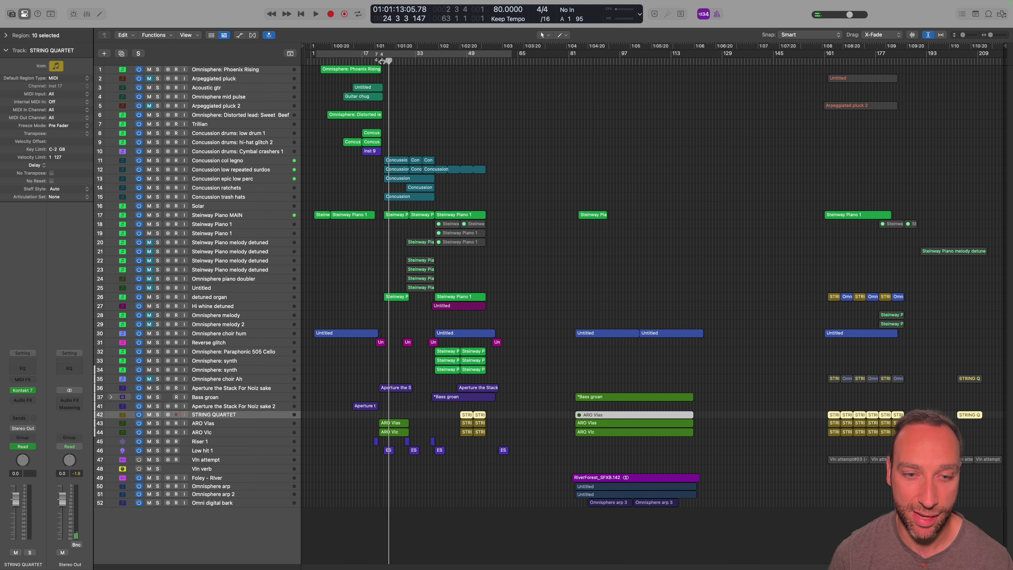